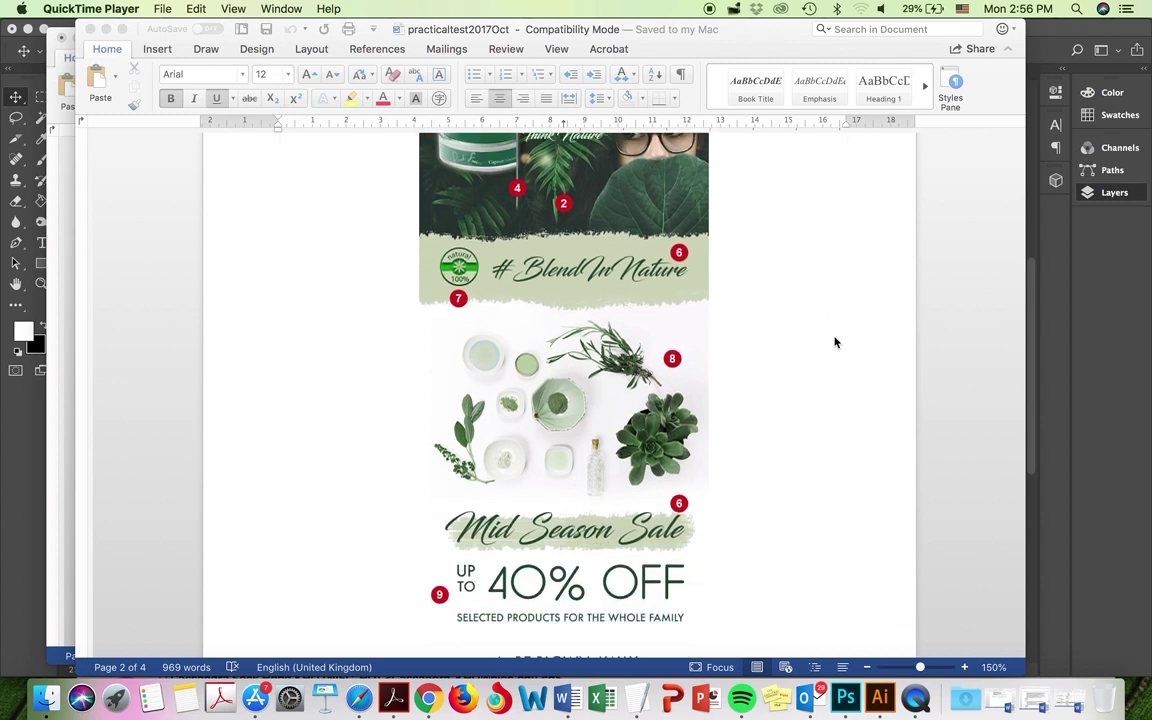
Step: Read the brief's new-file settings, switch to Photoshop and start a new document from the Web presets
{"action": "scroll", "coordinate": [835, 342], "scroll_direction": "down", "scroll_amount": 5}
{"action": "scroll", "coordinate": [835, 342], "scroll_direction": "down", "scroll_amount": 15}
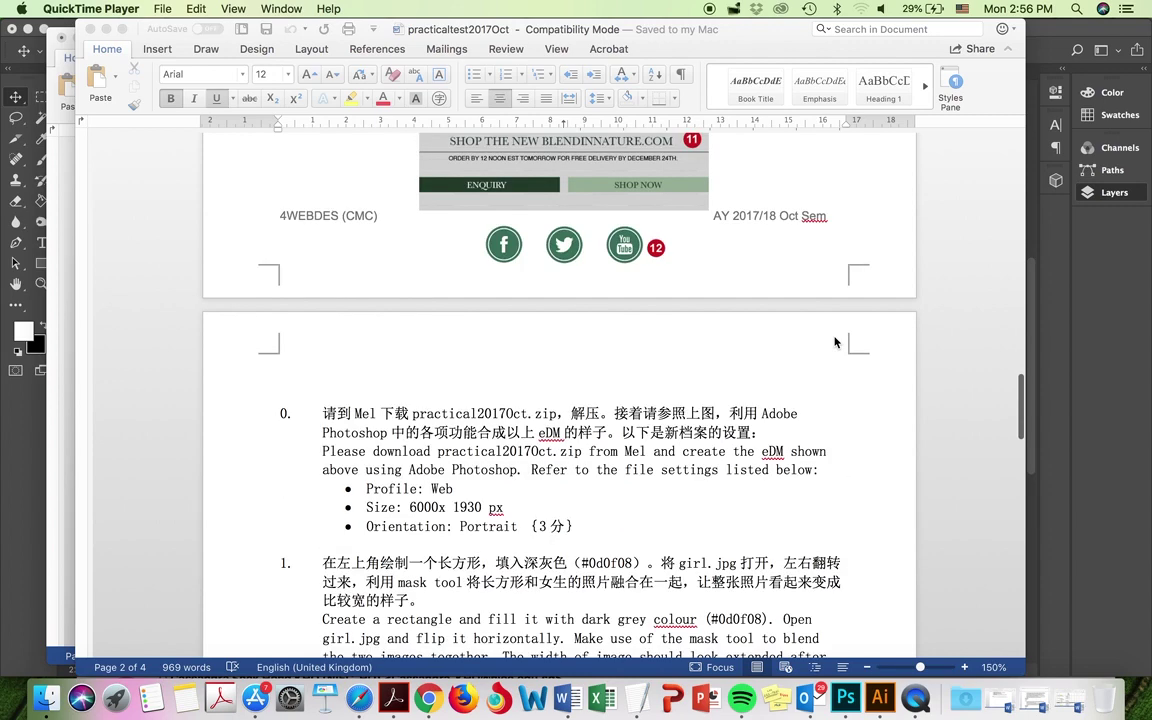
{"action": "scroll", "coordinate": [835, 342], "scroll_direction": "down", "scroll_amount": 4}
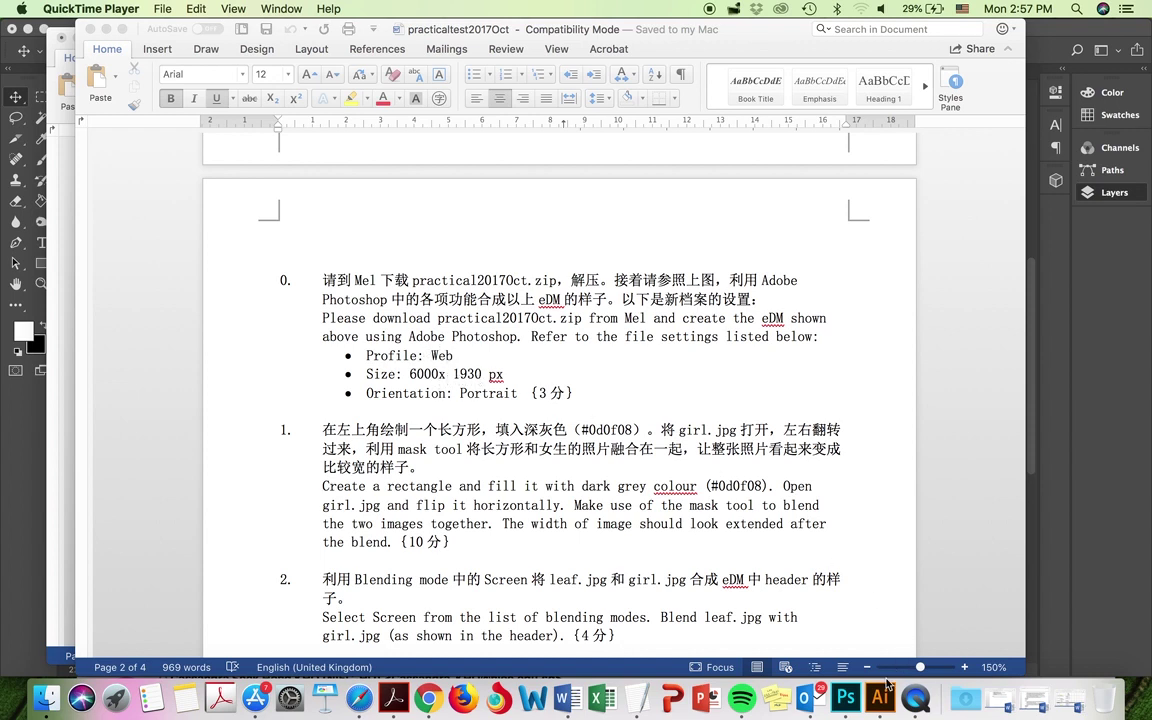
{"action": "left_click", "coordinate": [845, 697]}
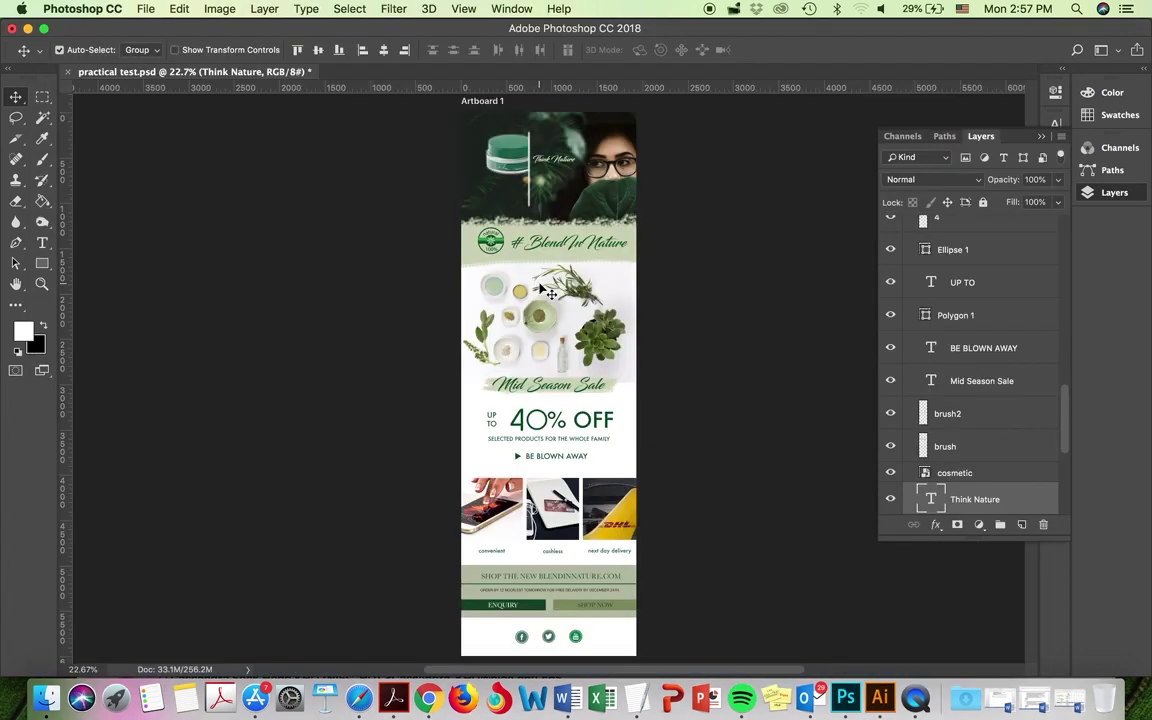
{"action": "left_click", "coordinate": [145, 10]}
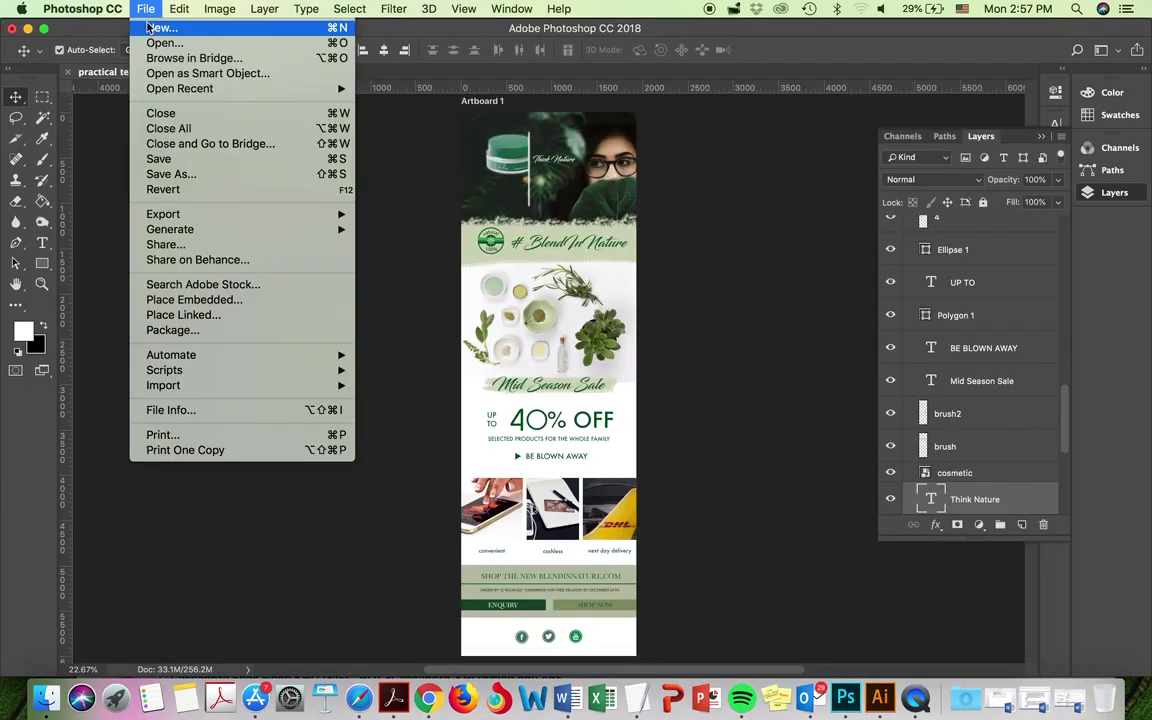
{"action": "left_click", "coordinate": [144, 10]}
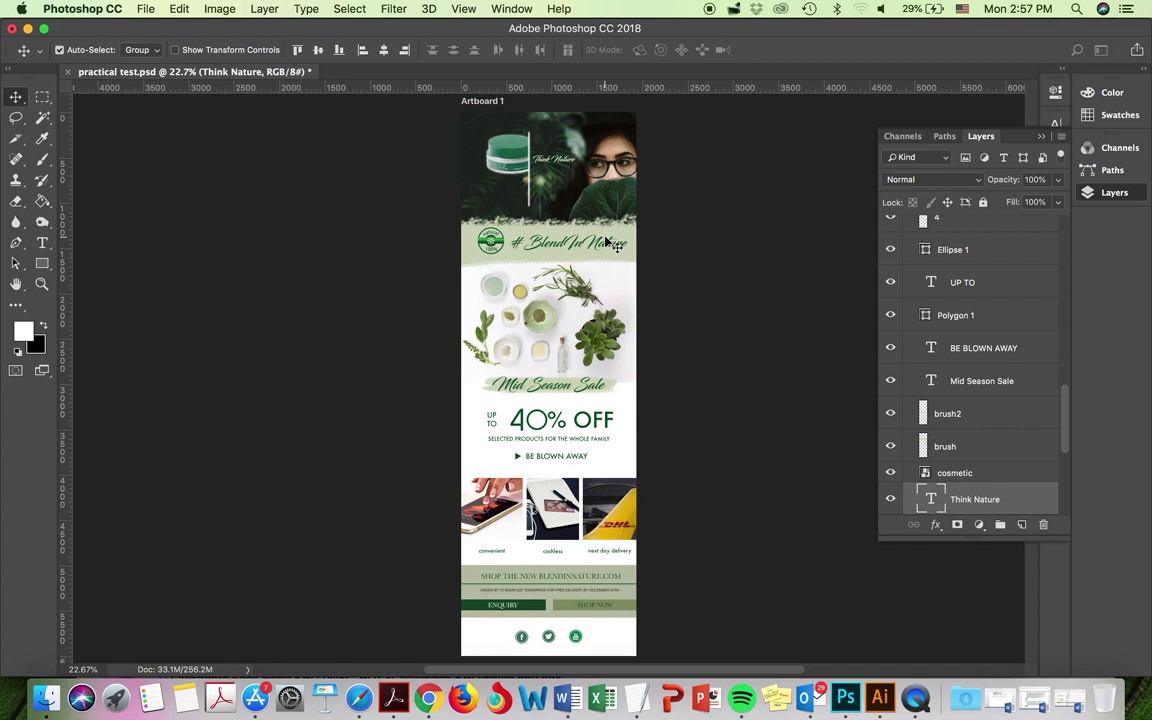
{"action": "key", "text": "super+n"}
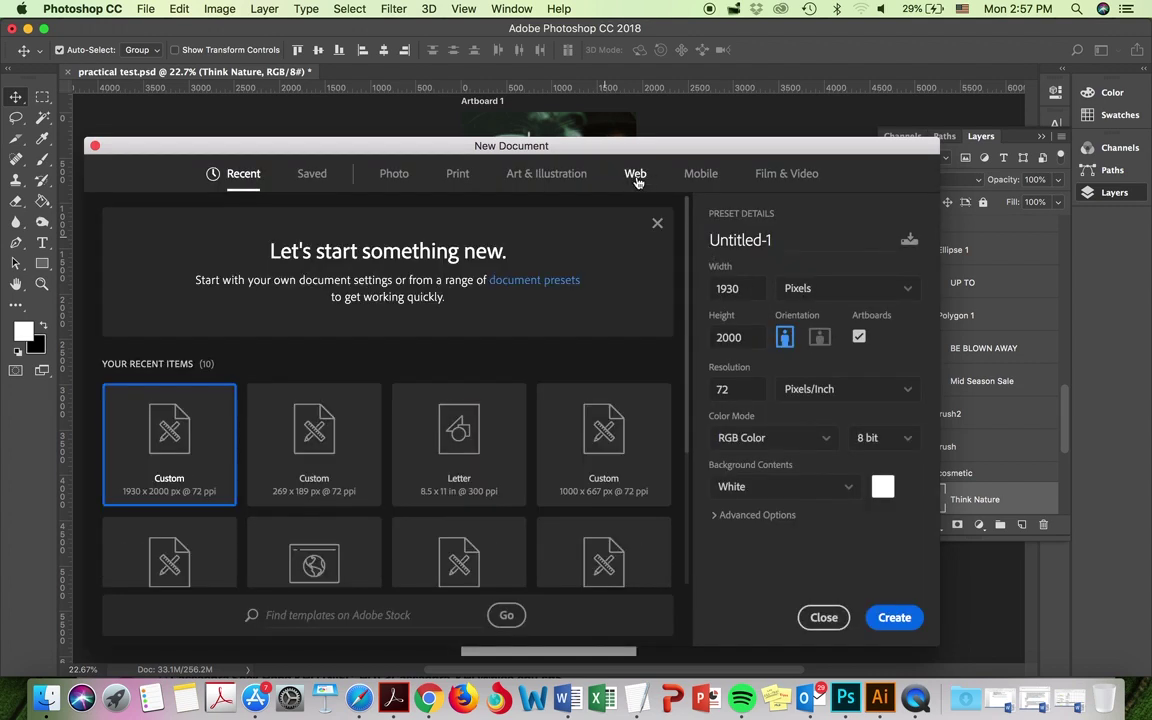
{"action": "left_click", "coordinate": [636, 177]}
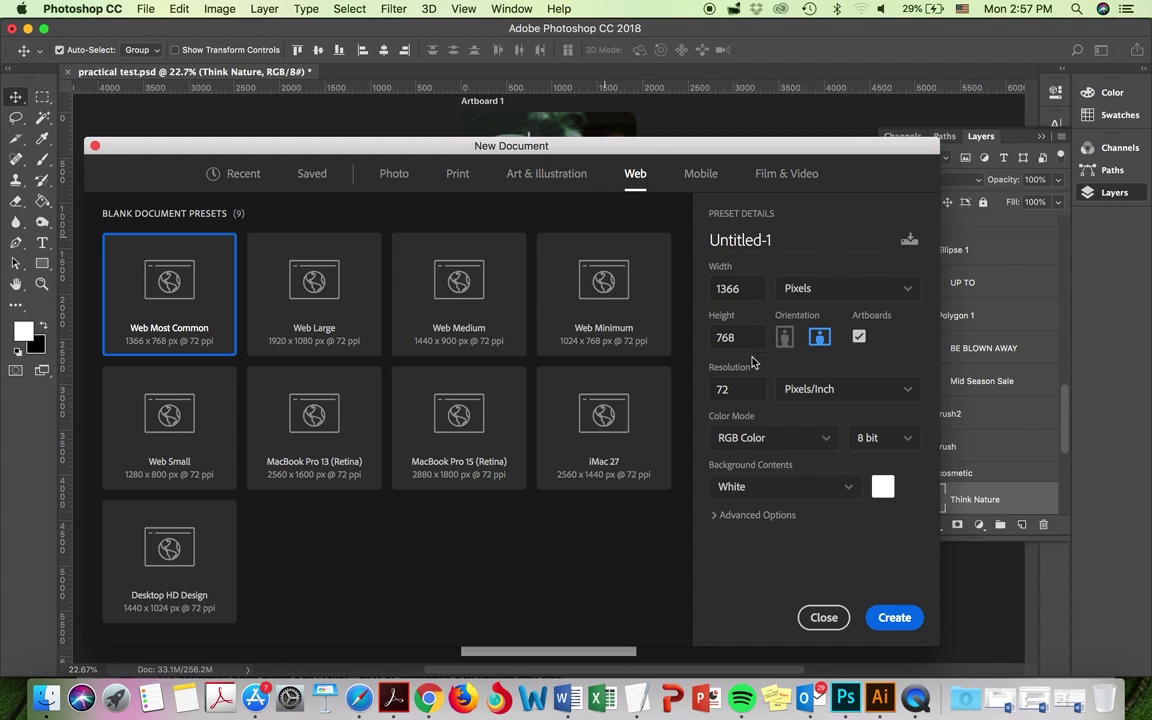
Step: Set the new document to 1930 pixels wide and 6000 pixels high in portrait orientation and create it
{"action": "left_click", "coordinate": [751, 289]}
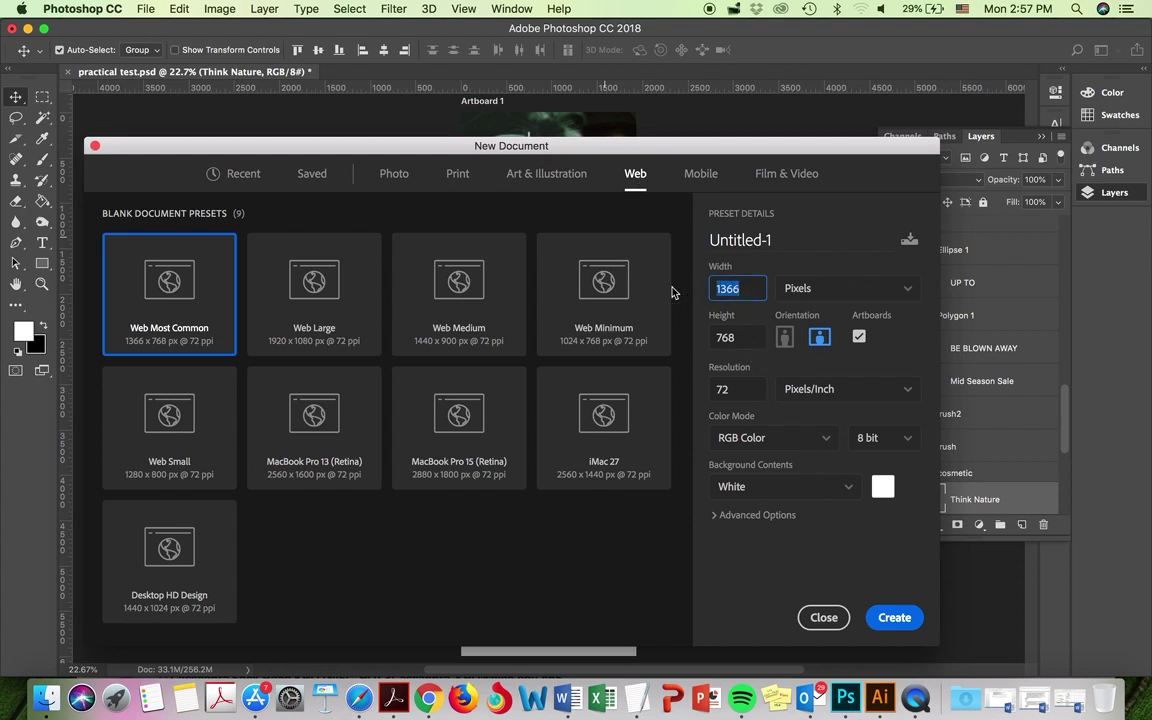
{"action": "type", "text": "1930"}
{"action": "key", "text": "Tab"}
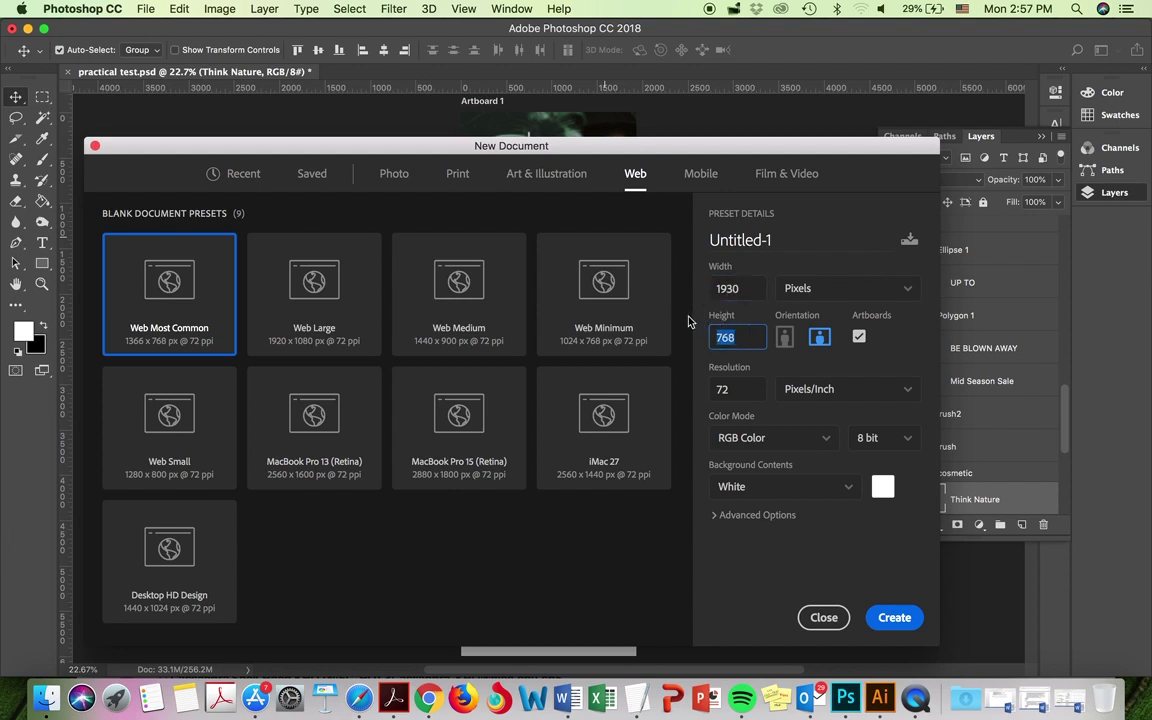
{"action": "type", "text": "6000"}
{"action": "left_click", "coordinate": [562, 698]}
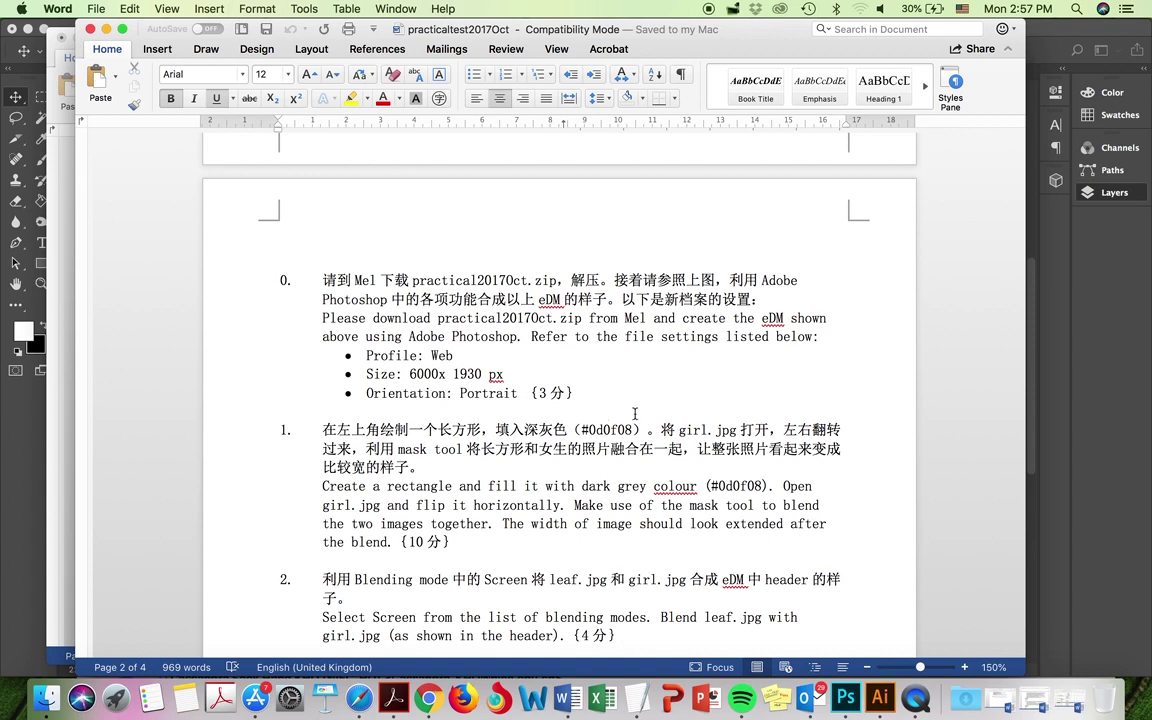
{"action": "left_click", "coordinate": [844, 698]}
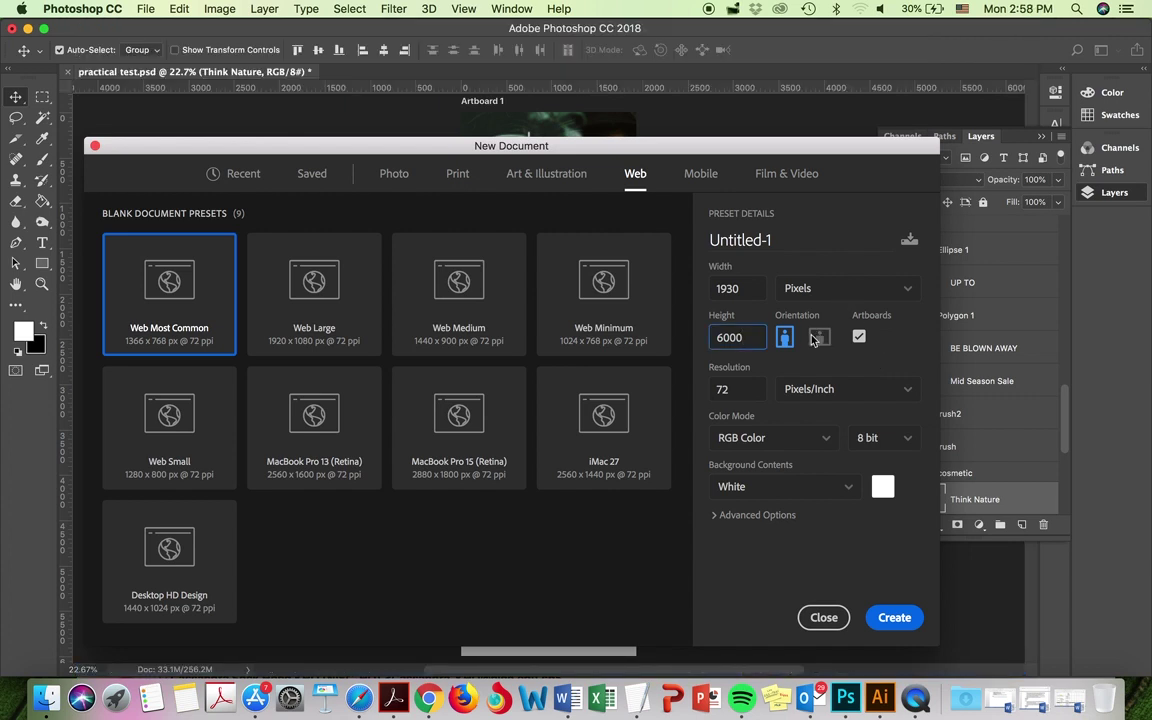
{"action": "left_click", "coordinate": [784, 337]}
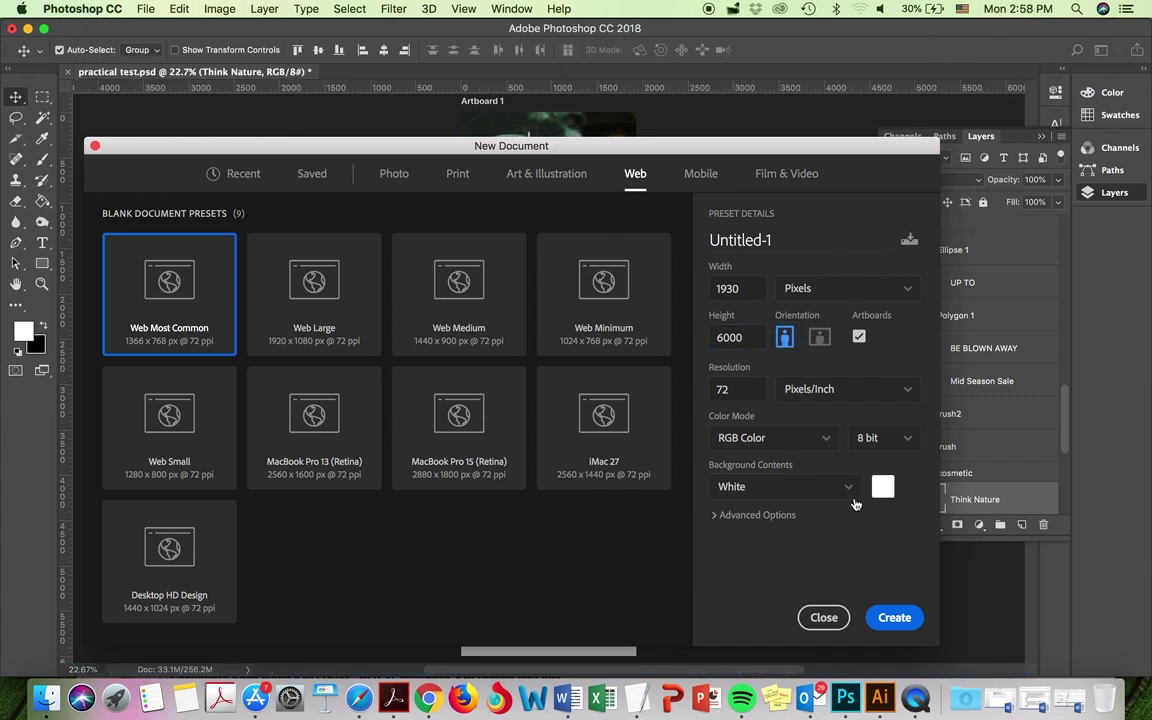
{"action": "left_click", "coordinate": [890, 619]}
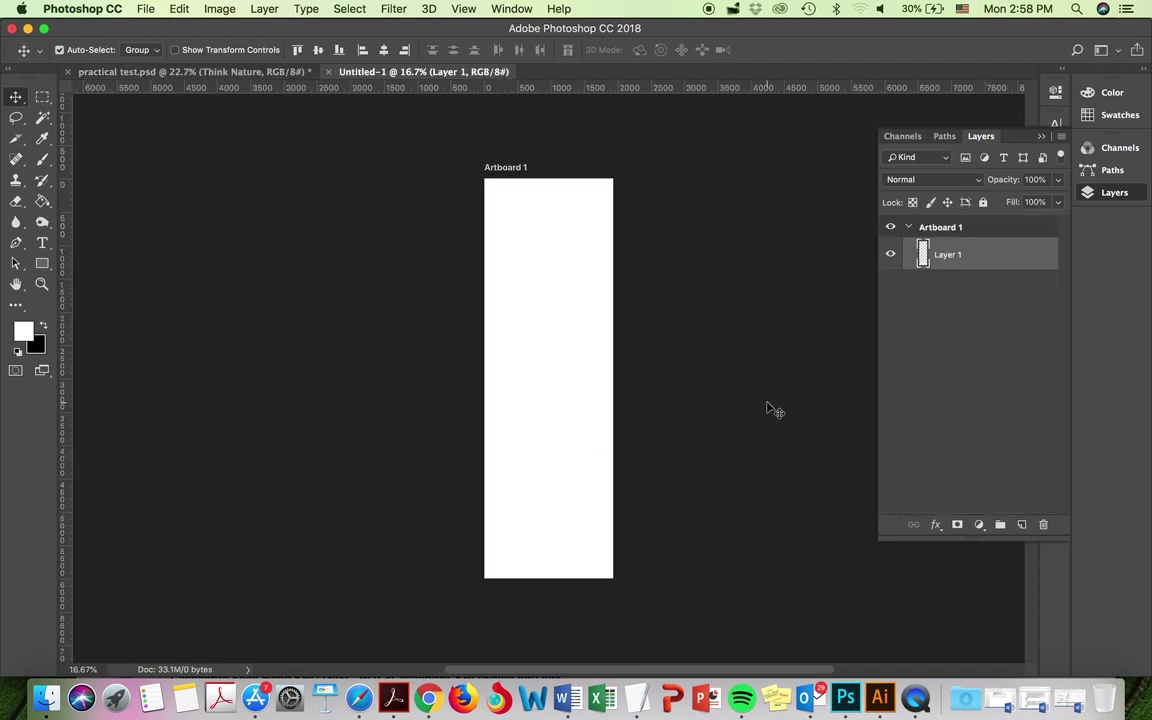
Step: Examine the header of the finished design in practical test.psd and return to the blank document
{"action": "key", "text": "super+equal"}
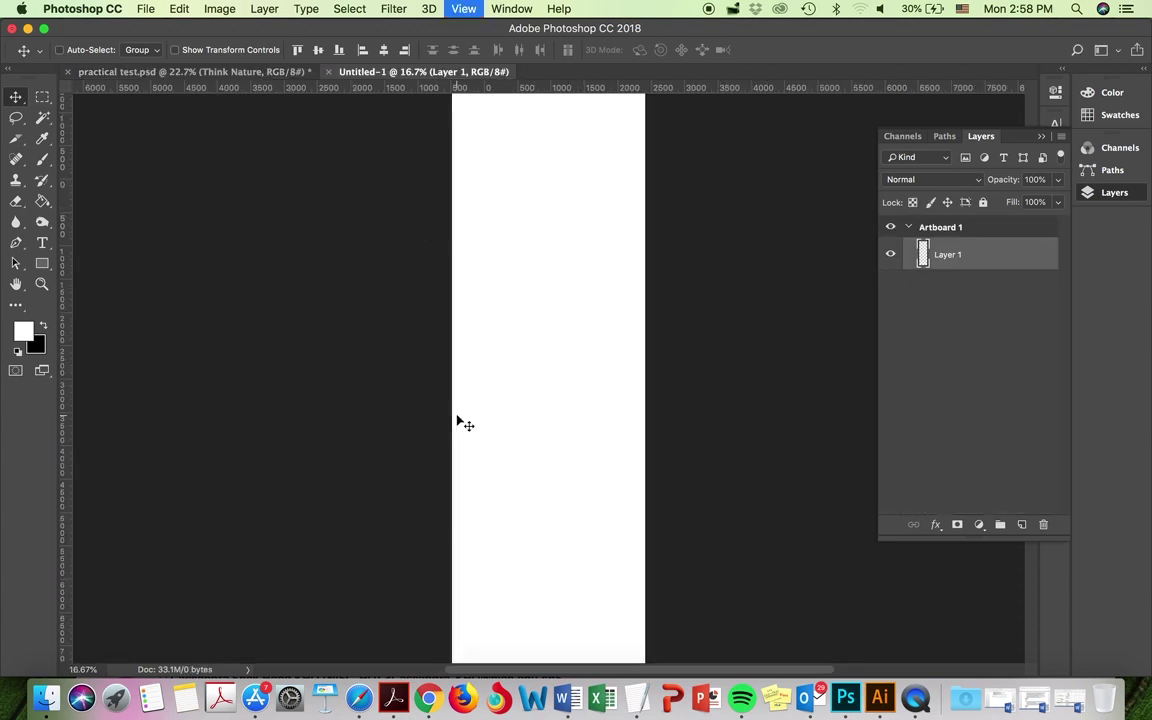
{"action": "scroll", "coordinate": [499, 477], "scroll_direction": "up", "scroll_amount": 5}
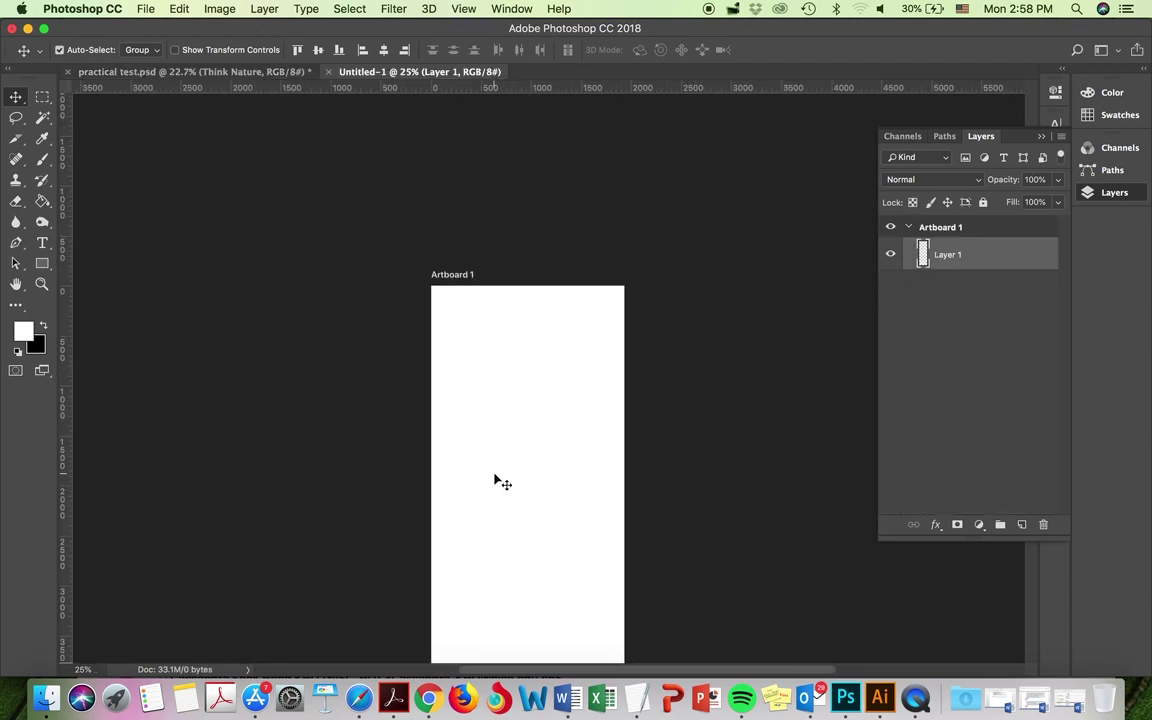
{"action": "key", "text": "super+equal"}
{"action": "key", "text": "super+equal"}
{"action": "key", "text": "super+equal"}
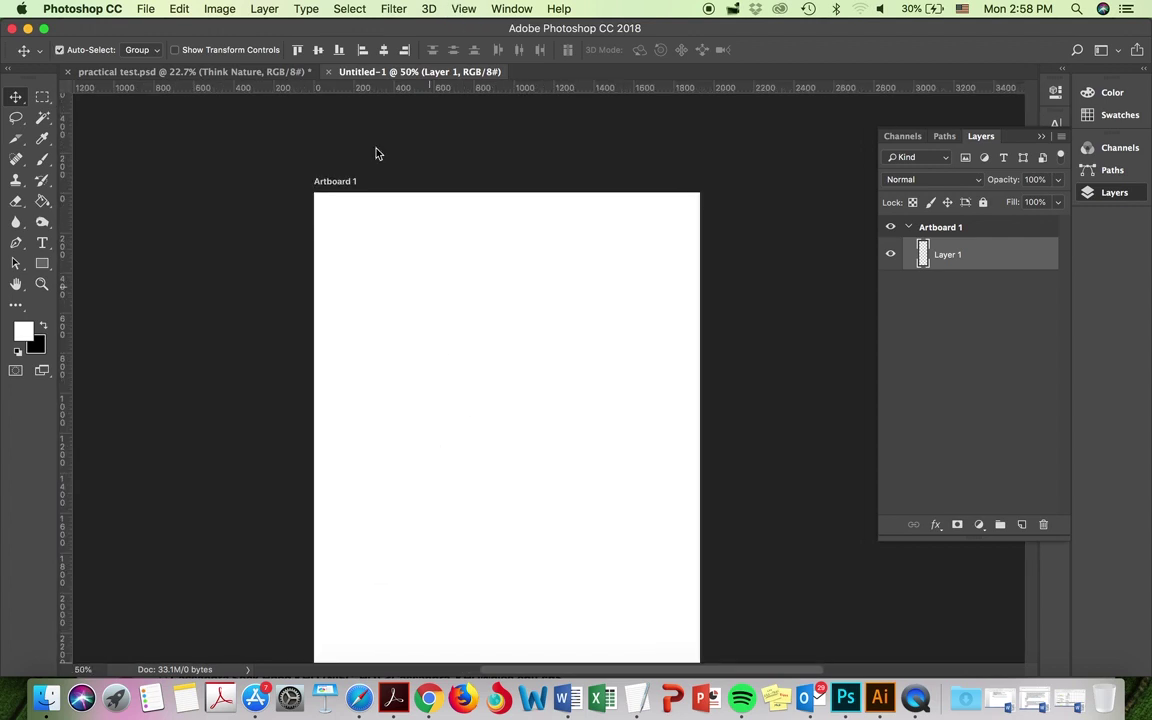
{"action": "left_click", "coordinate": [192, 70]}
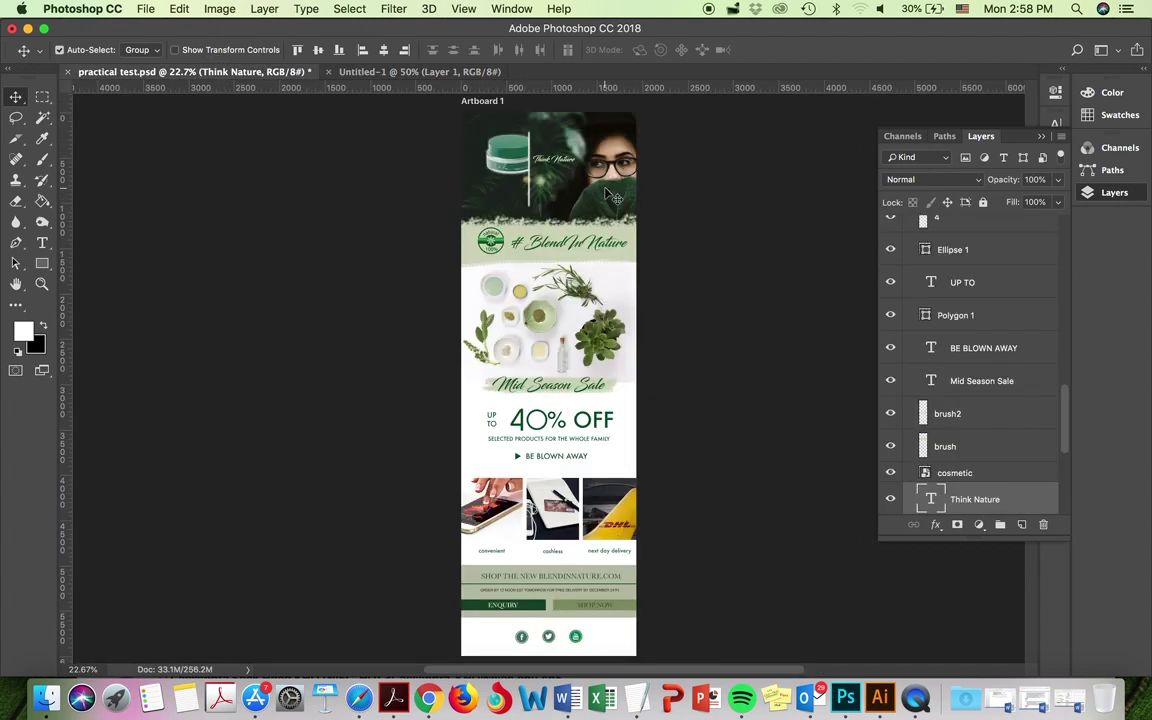
{"action": "key", "text": "super+equal"}
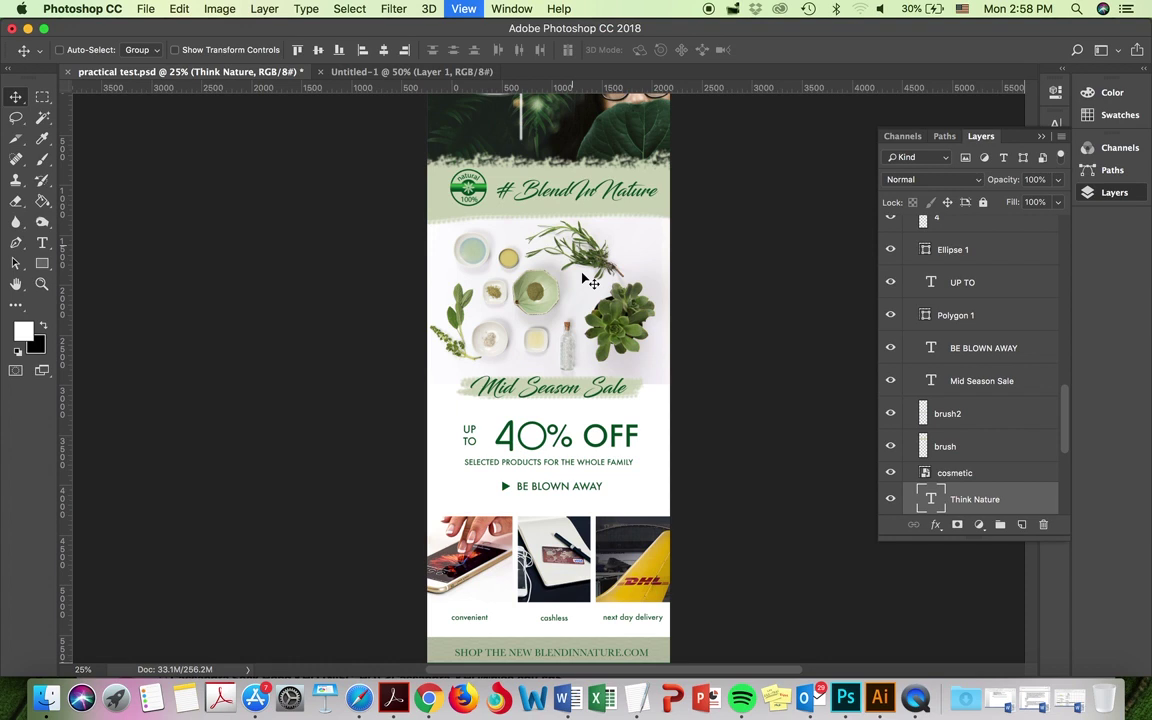
{"action": "key", "text": "super+equal"}
{"action": "scroll", "coordinate": [489, 337], "scroll_direction": "up", "scroll_amount": 5}
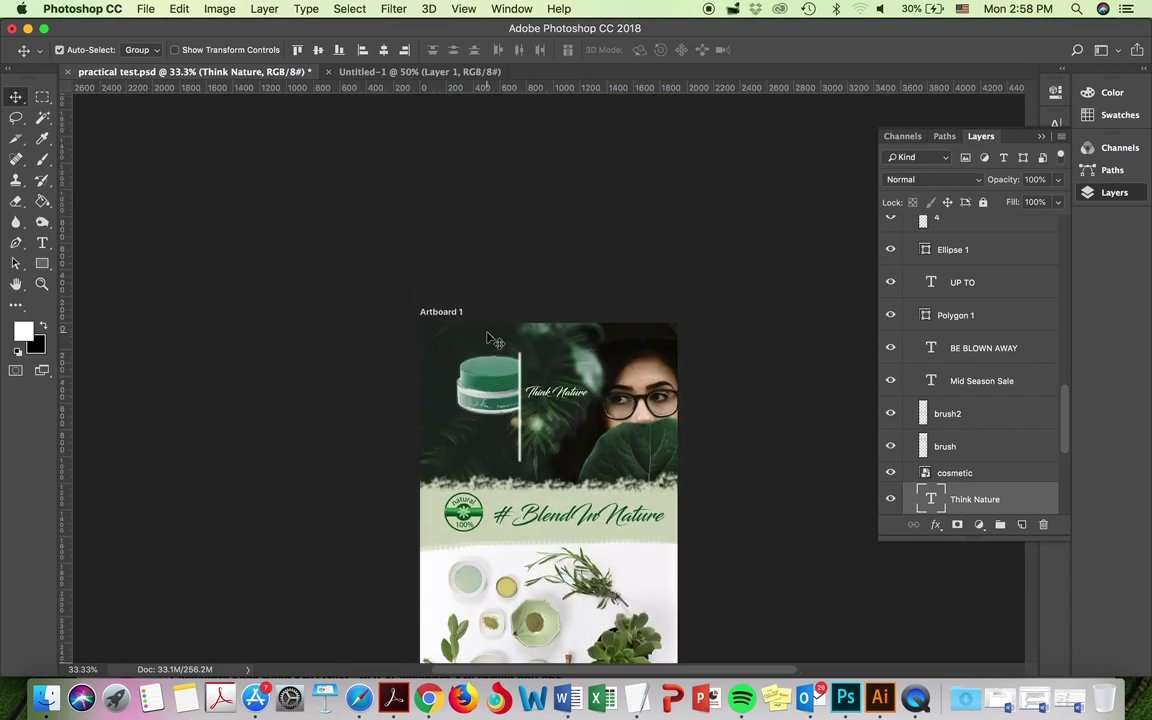
{"action": "key", "text": "super+equal"}
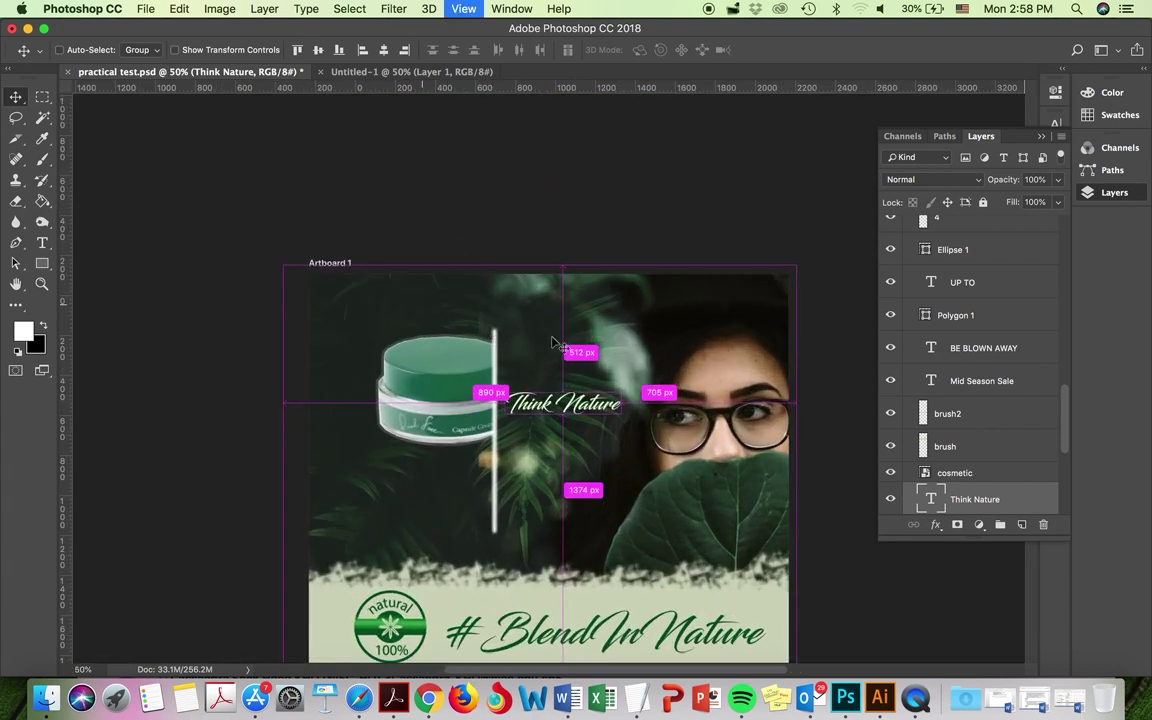
{"action": "key", "text": "super+equal"}
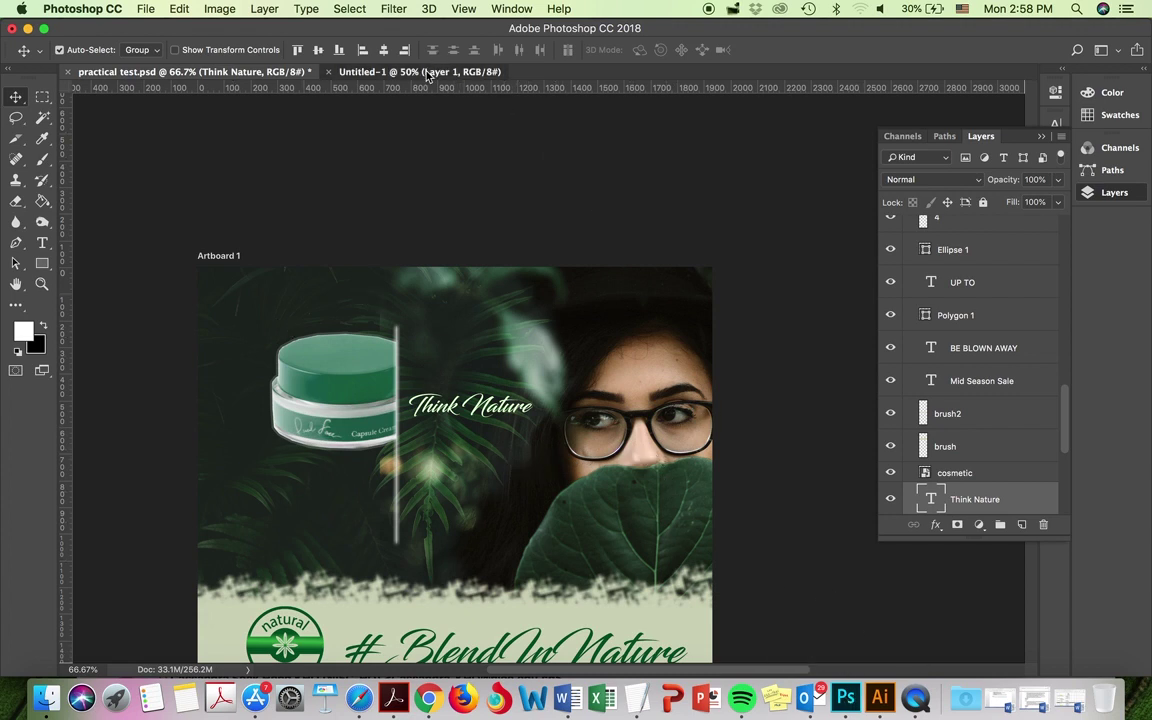
{"action": "left_click", "coordinate": [395, 72]}
{"action": "scroll", "coordinate": [727, 240], "scroll_direction": "up", "scroll_amount": 5}
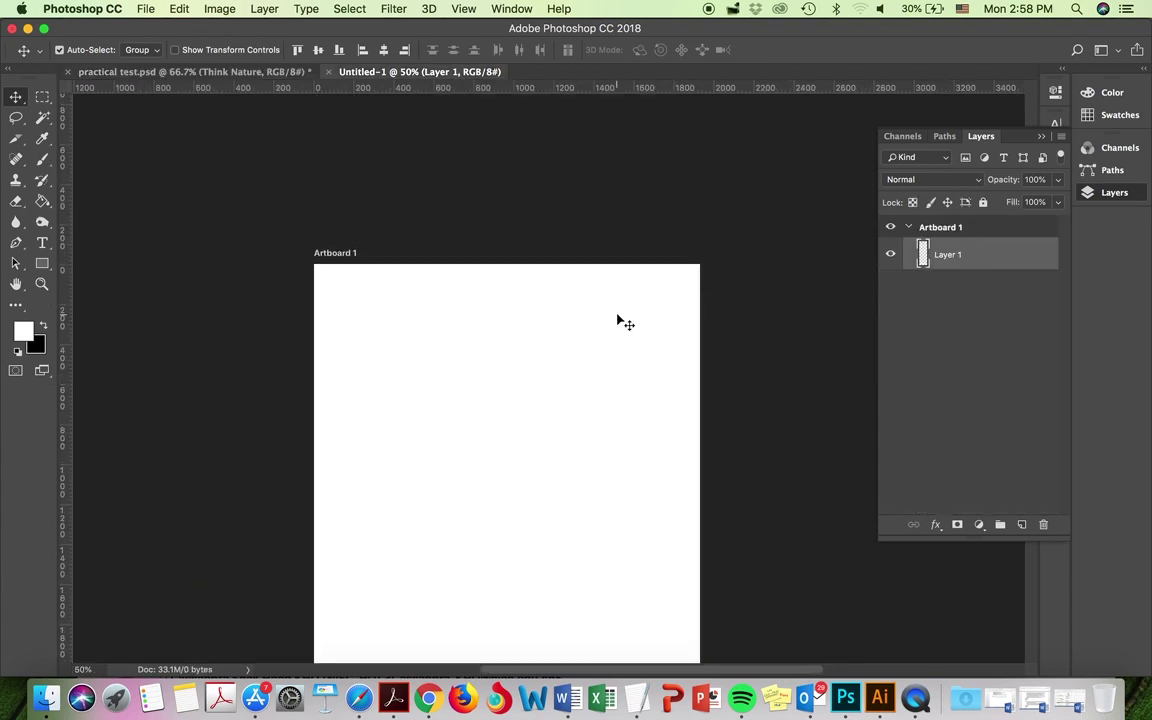
Step: Switch to Finder, open Desktop/4WEBDES/4Webdes 2017/practicaltest2017Oct/raw images, and move the window aside to uncover the artboard
{"action": "left_click", "coordinate": [47, 703]}
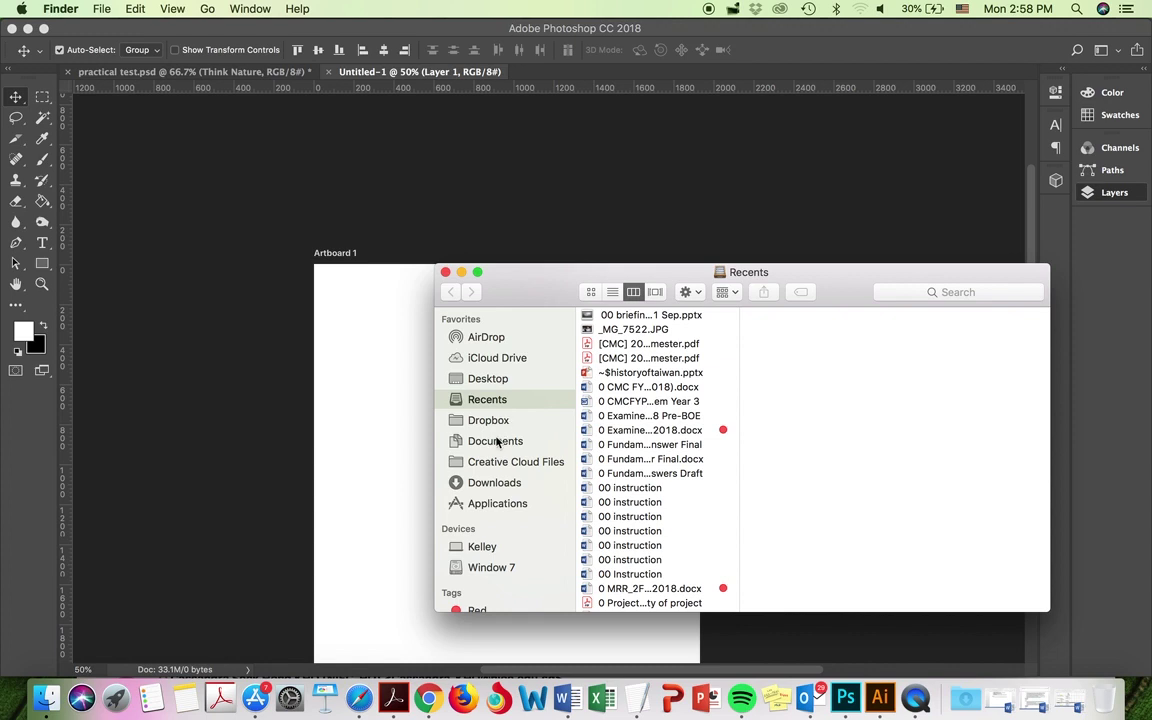
{"action": "left_click", "coordinate": [500, 383]}
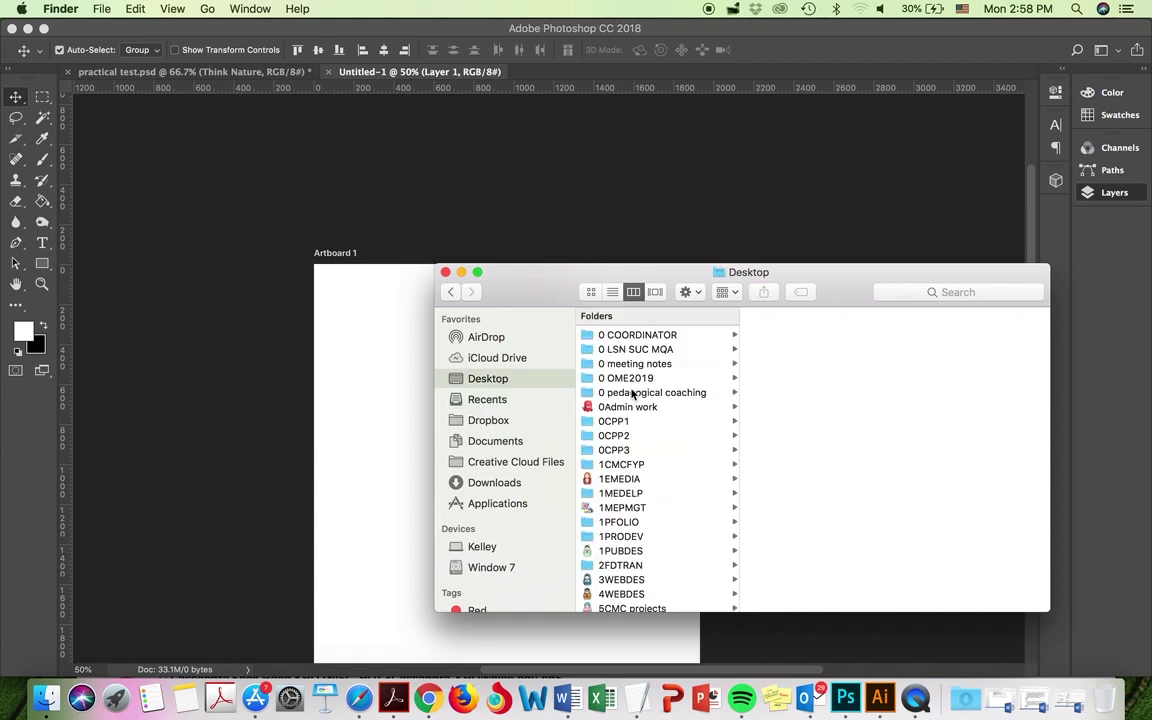
{"action": "scroll", "coordinate": [649, 406], "scroll_direction": "down", "scroll_amount": 2}
{"action": "scroll", "coordinate": [650, 406], "scroll_direction": "up", "scroll_amount": 2}
{"action": "scroll", "coordinate": [640, 550], "scroll_direction": "down", "scroll_amount": 1}
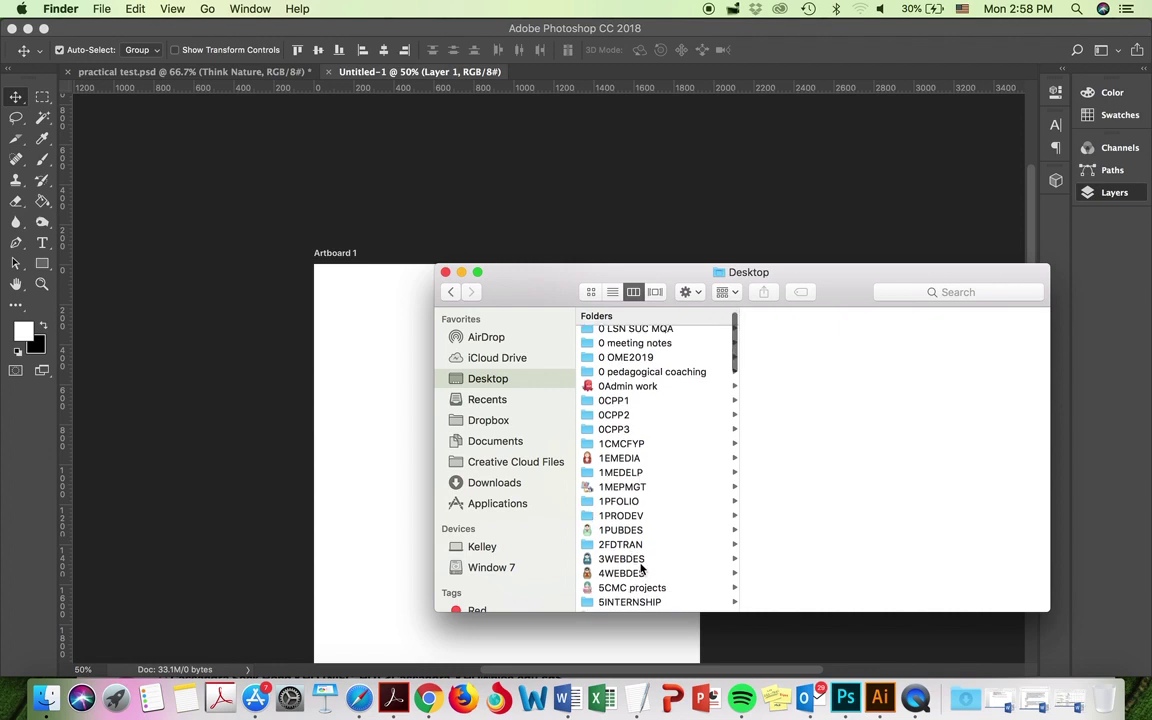
{"action": "left_click", "coordinate": [632, 574]}
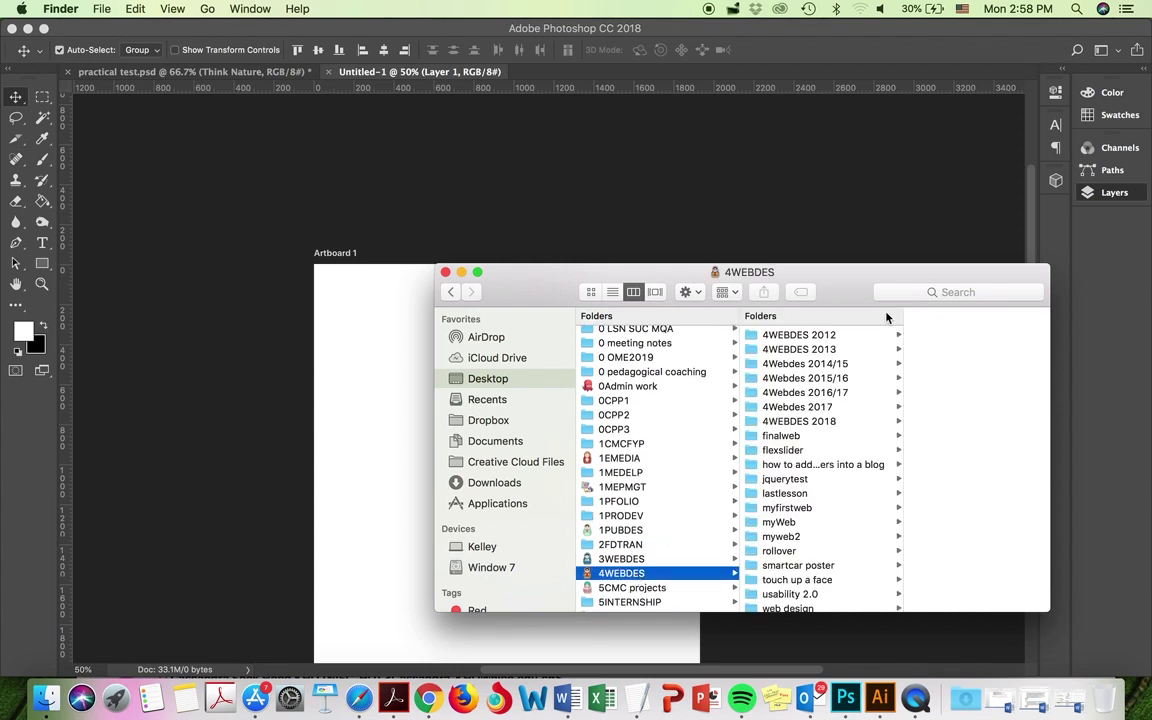
{"action": "left_click", "coordinate": [826, 408]}
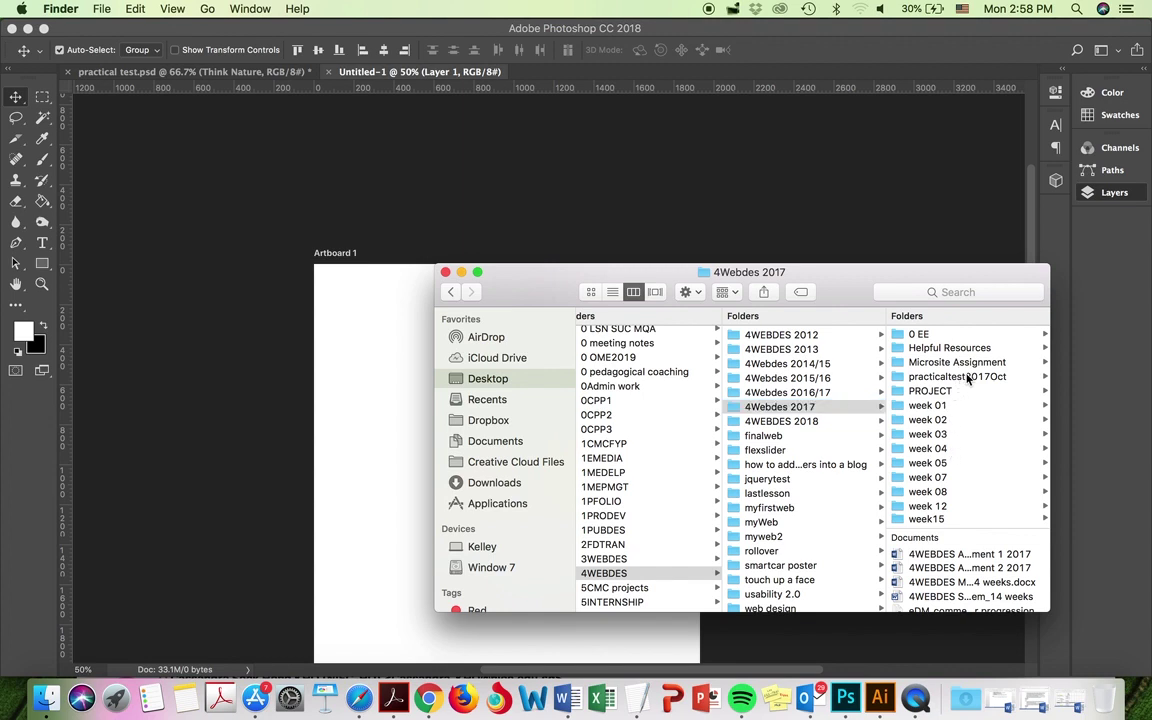
{"action": "left_click", "coordinate": [960, 377]}
{"action": "left_click", "coordinate": [967, 347]}
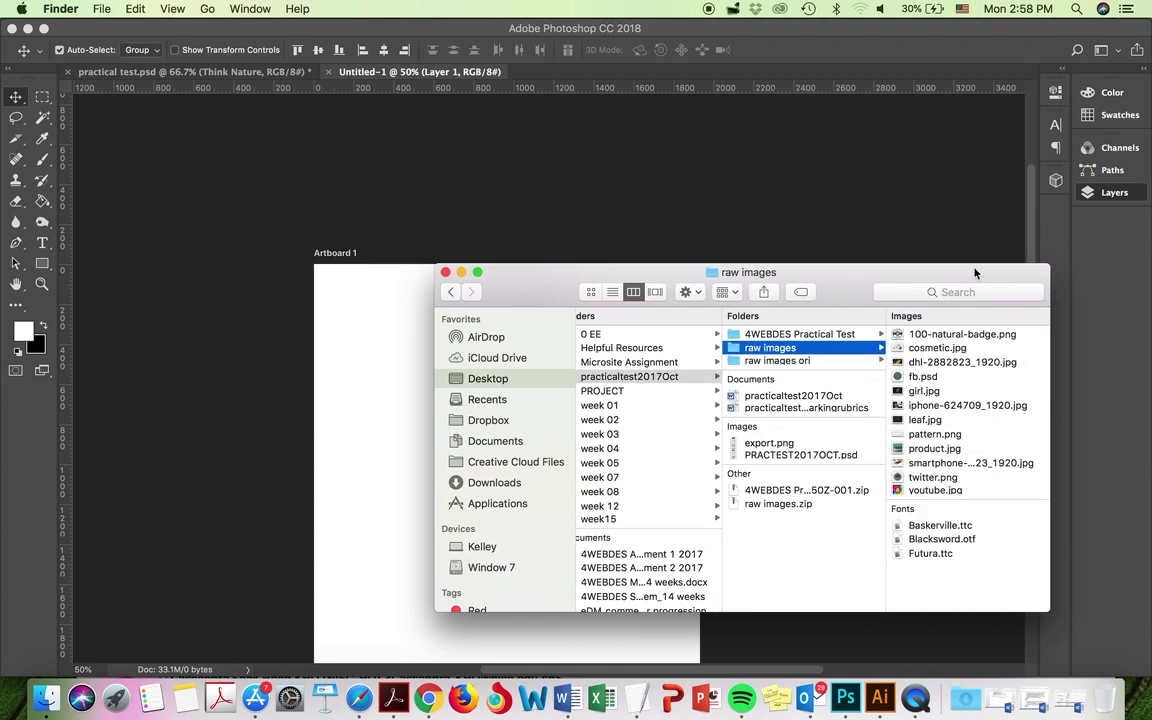
{"action": "left_click_drag", "start_coordinate": [959, 271], "coordinate": [241, 277]}
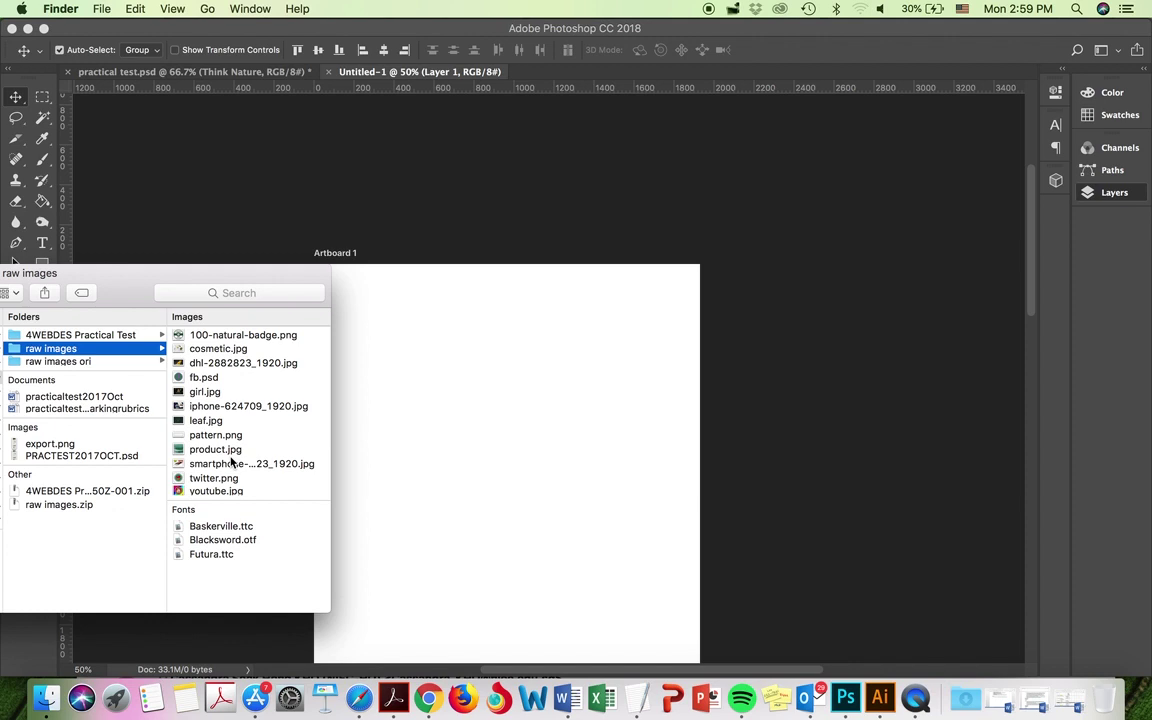
Step: Place girl.jpg from the raw images folder onto the blank artboard at its default size and commit it
{"action": "left_click", "coordinate": [205, 391]}
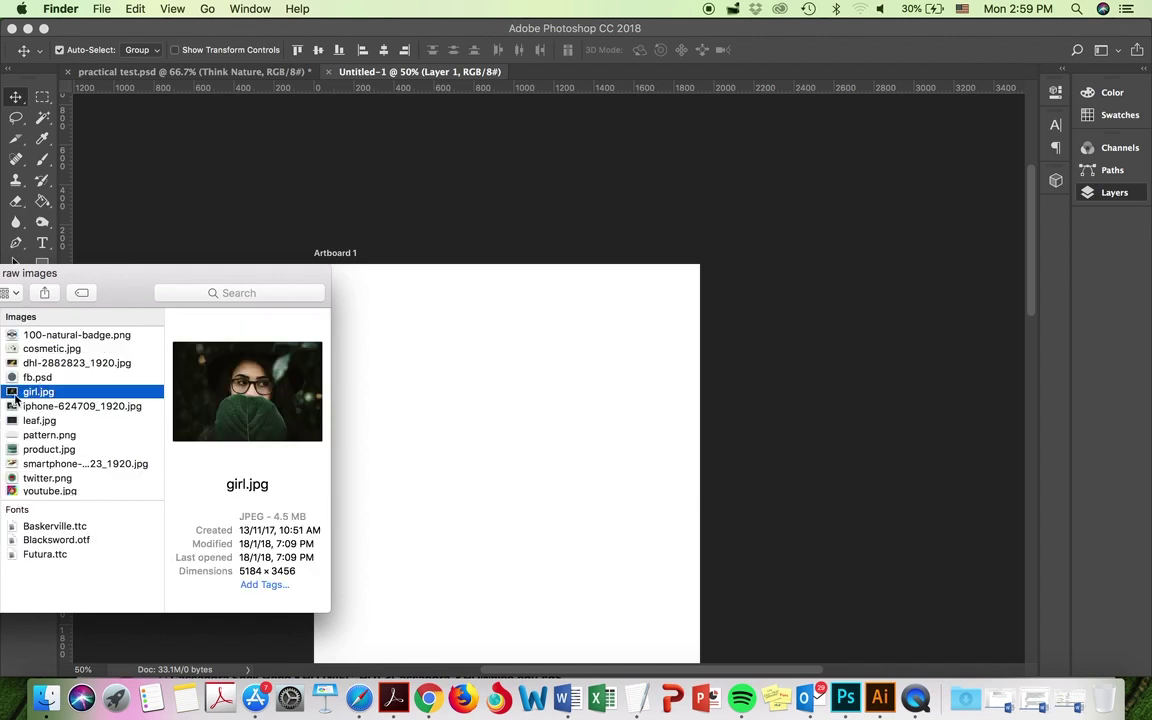
{"action": "left_click_drag", "start_coordinate": [12, 393], "coordinate": [621, 431]}
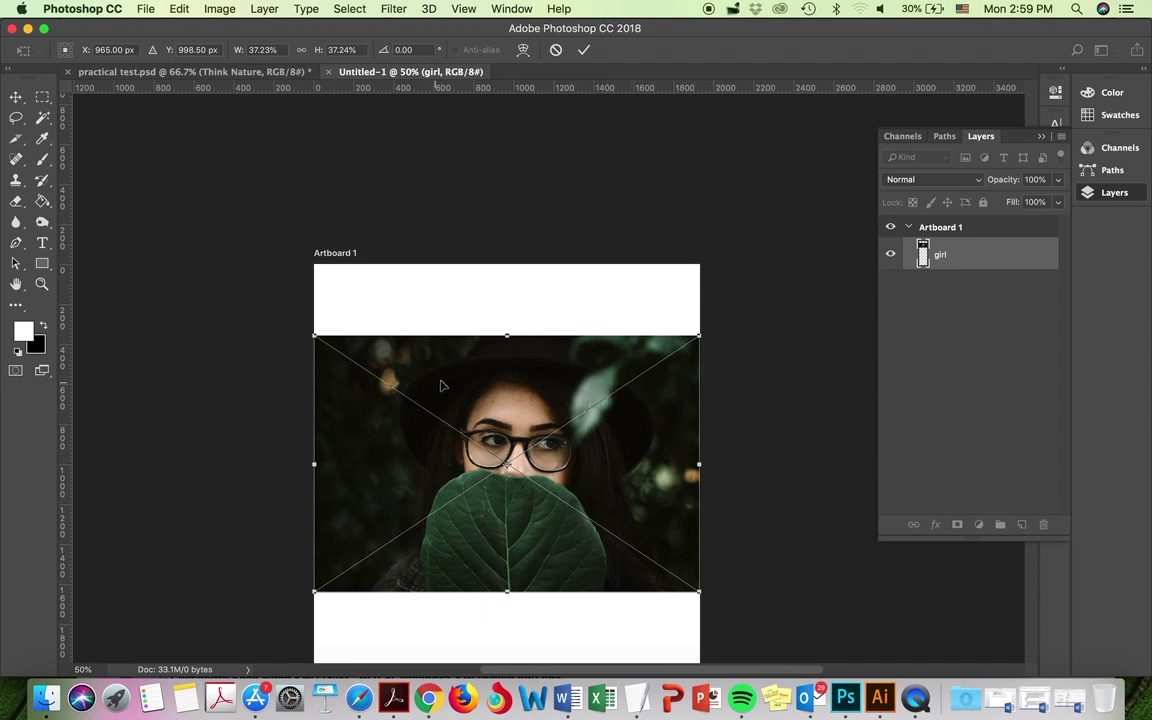
{"action": "left_click", "coordinate": [584, 50]}
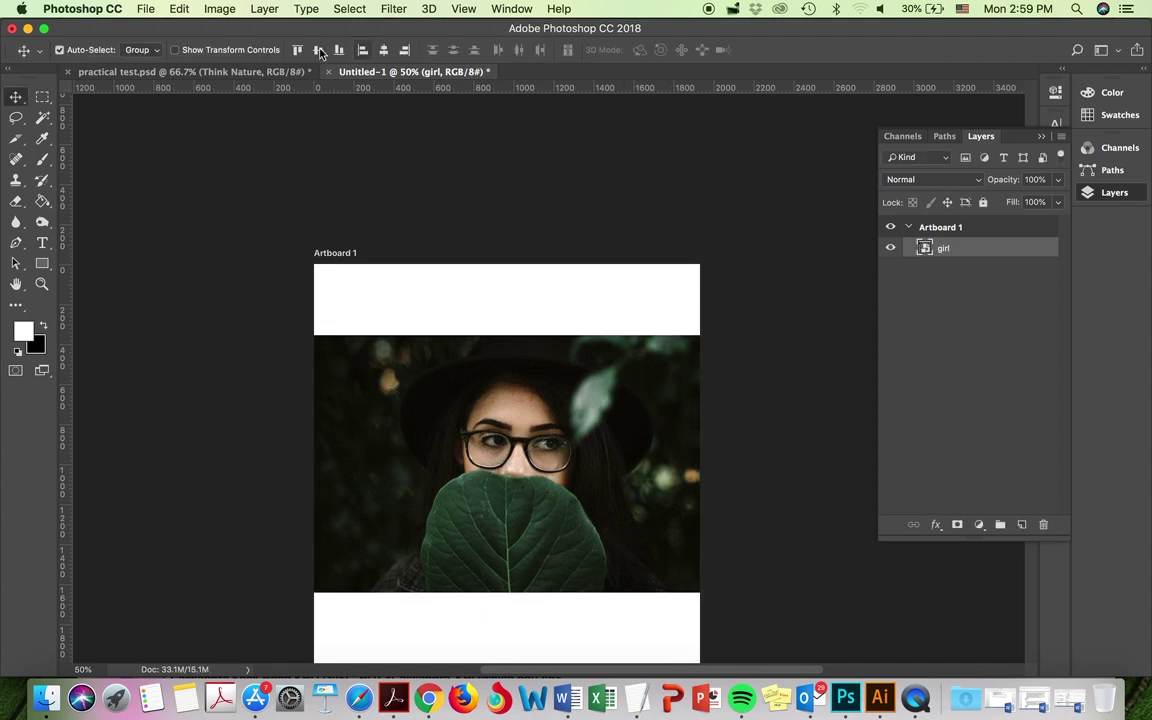
Step: Check the girl's orientation in practical test.psd, then flip the girl photo horizontally in the new document
{"action": "left_click", "coordinate": [250, 72]}
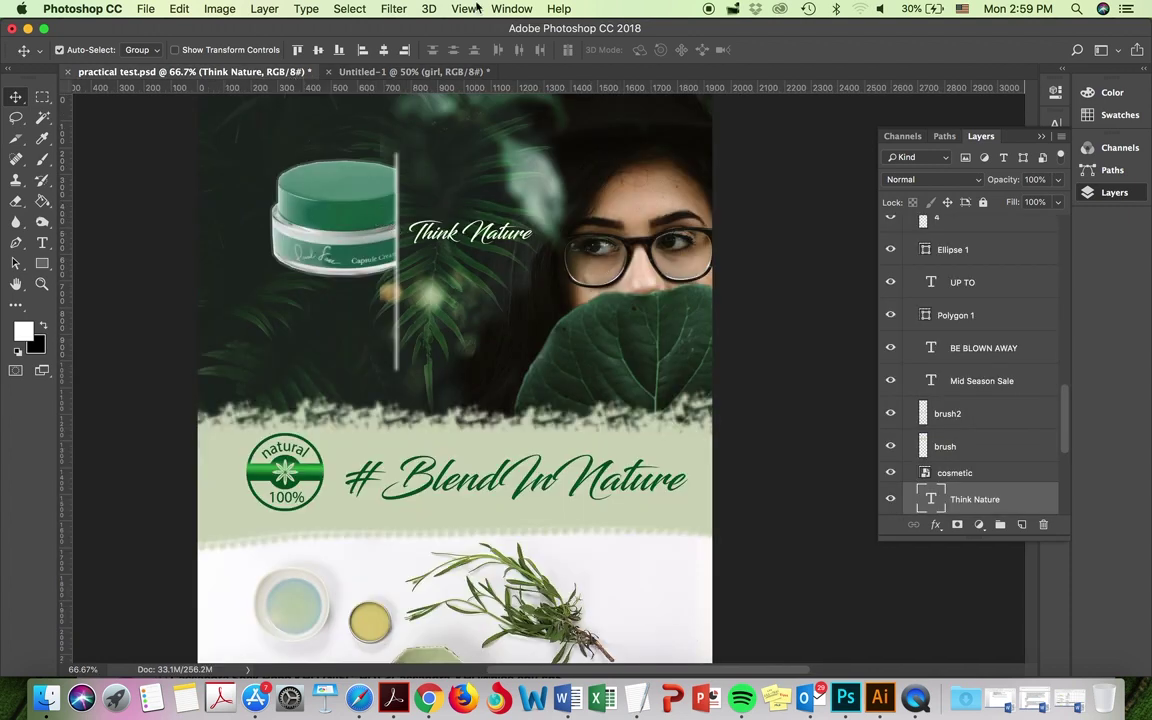
{"action": "left_click", "coordinate": [444, 72]}
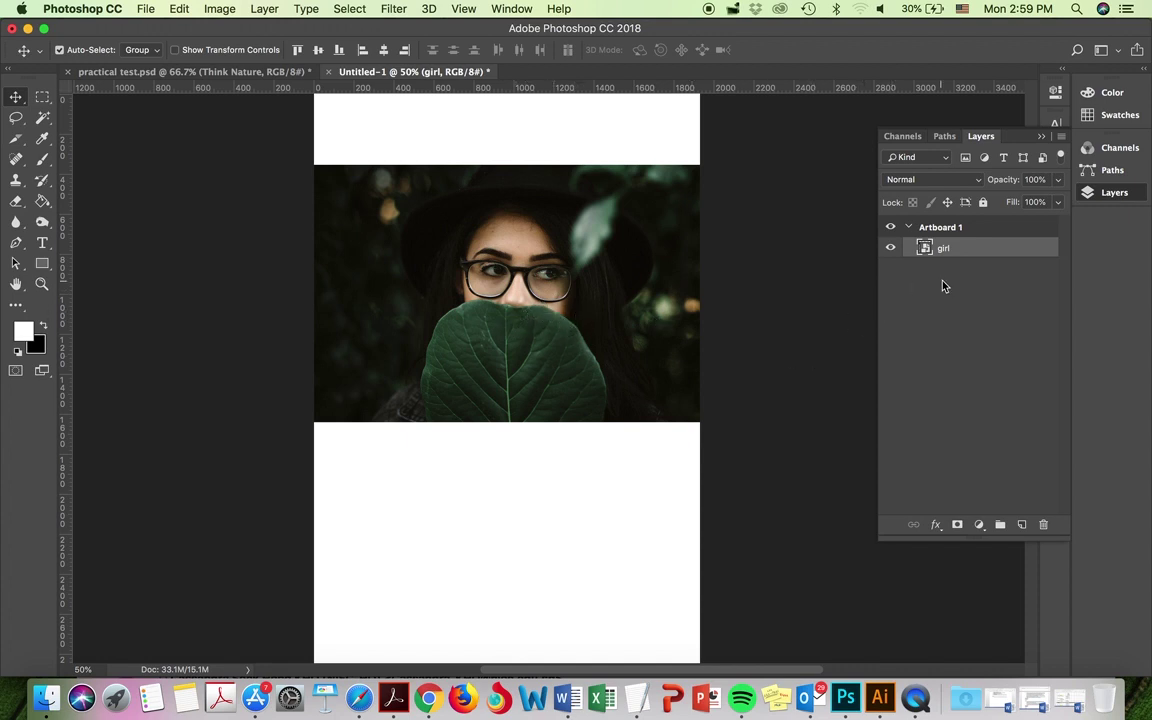
{"action": "left_click", "coordinate": [178, 10]}
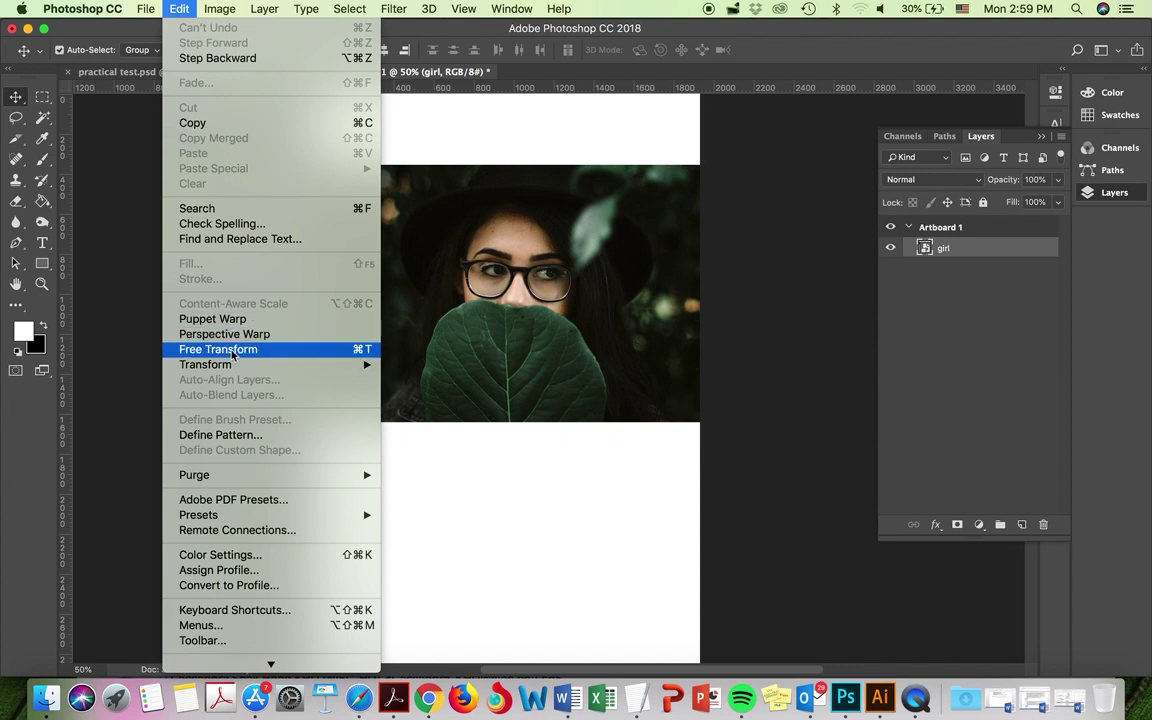
{"action": "mouse_move", "coordinate": [215, 364]}
{"action": "left_click", "coordinate": [483, 545]}
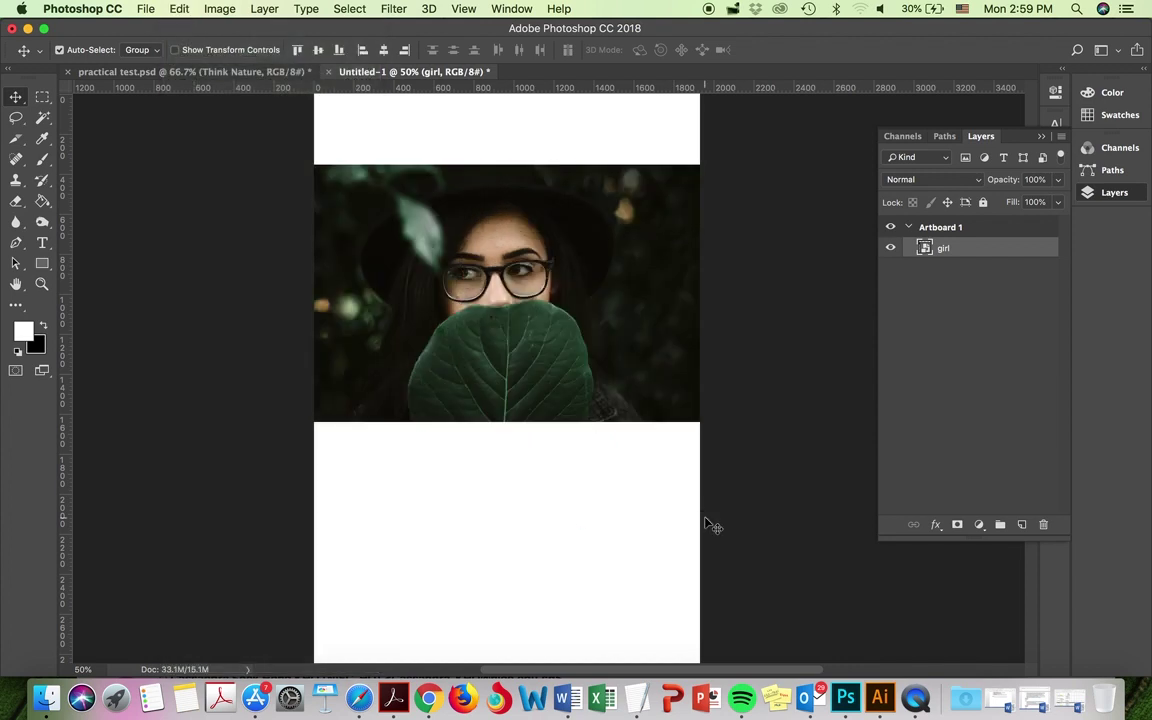
Step: Move the girl photo up to the artboard's top edge and to the right so it runs past the right edge
{"action": "scroll", "coordinate": [590, 289], "scroll_direction": "up", "scroll_amount": 3}
{"action": "left_click_drag", "start_coordinate": [580, 352], "coordinate": [704, 288]}
{"action": "left_click_drag", "start_coordinate": [620, 329], "coordinate": [648, 334]}
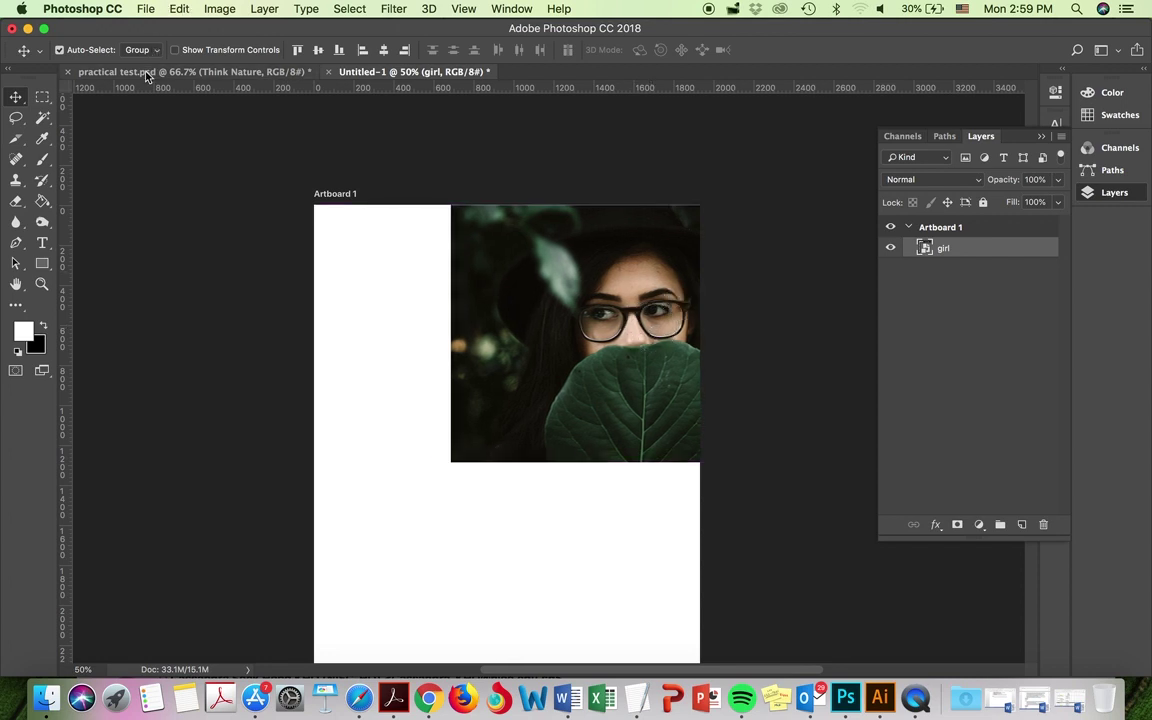
Step: Compare the girl's placement with practical test.psd and shift the photo about 66 px further right, keeping it at the top edge
{"action": "key", "text": "ctrl+Tab"}
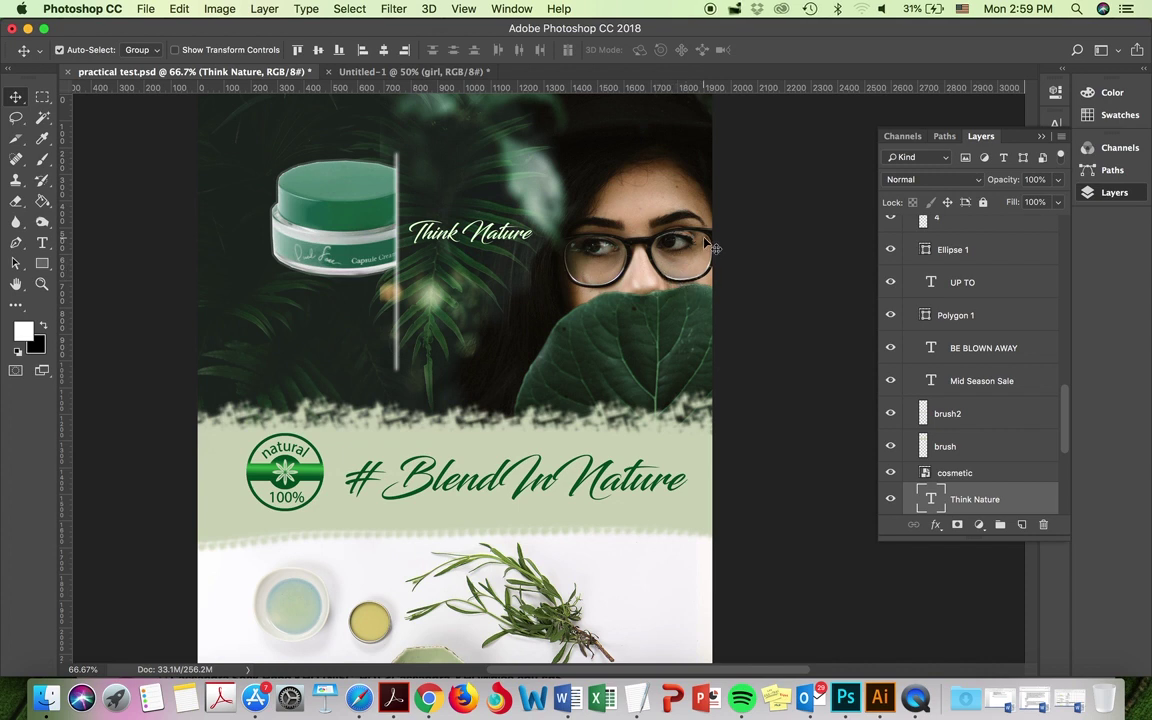
{"action": "left_click", "coordinate": [390, 74]}
{"action": "scroll", "coordinate": [530, 317], "scroll_direction": "up", "scroll_amount": 5}
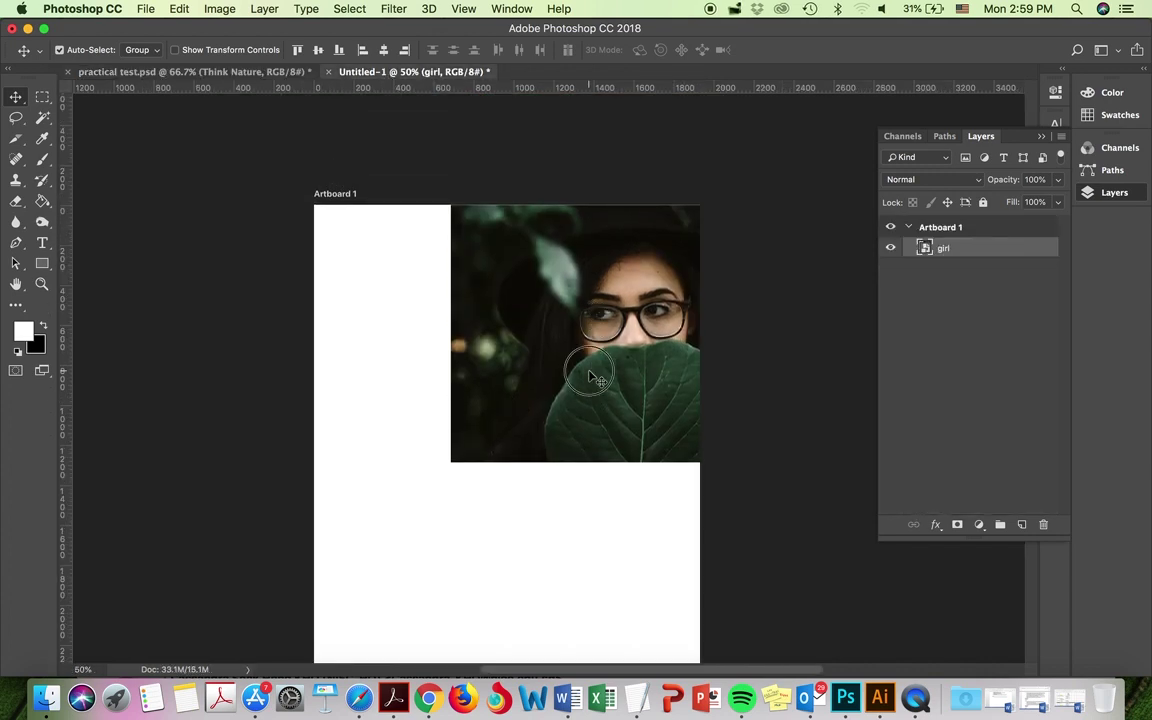
{"action": "left_click_drag", "start_coordinate": [592, 372], "coordinate": [605, 373]}
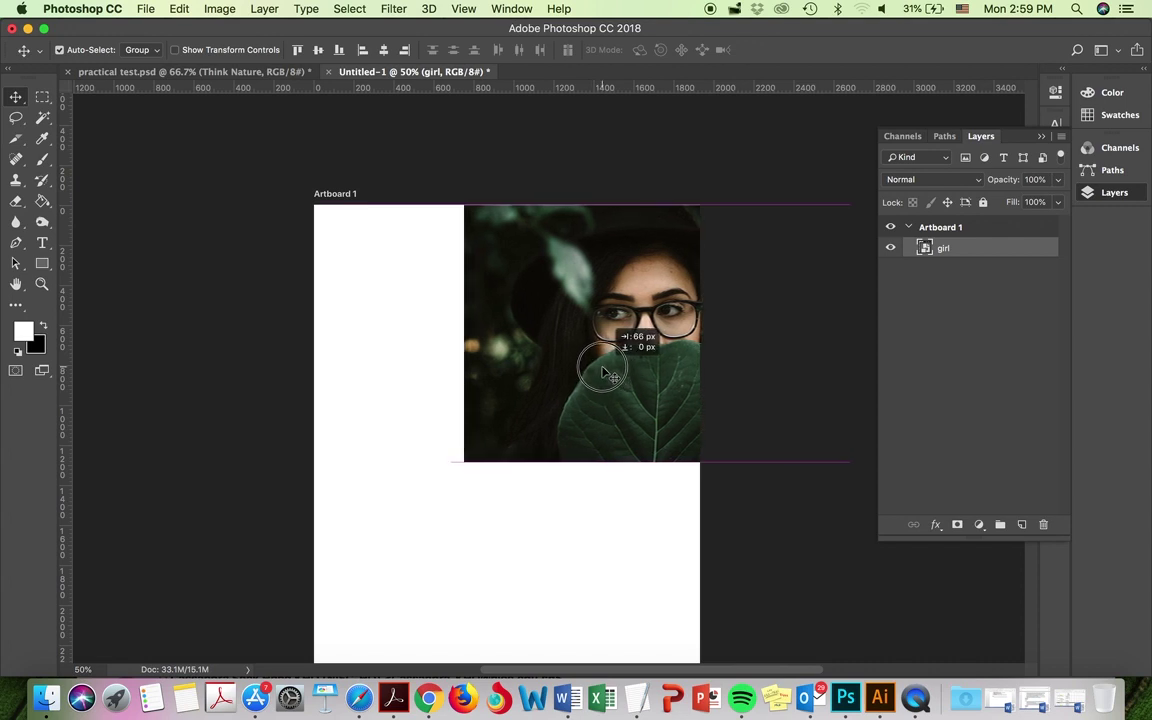
Step: On a new layer, draw a black rectangle without stroke, about 765 x 1292 px, over the white area left of the girl photo
{"action": "key", "text": "super+plus"}
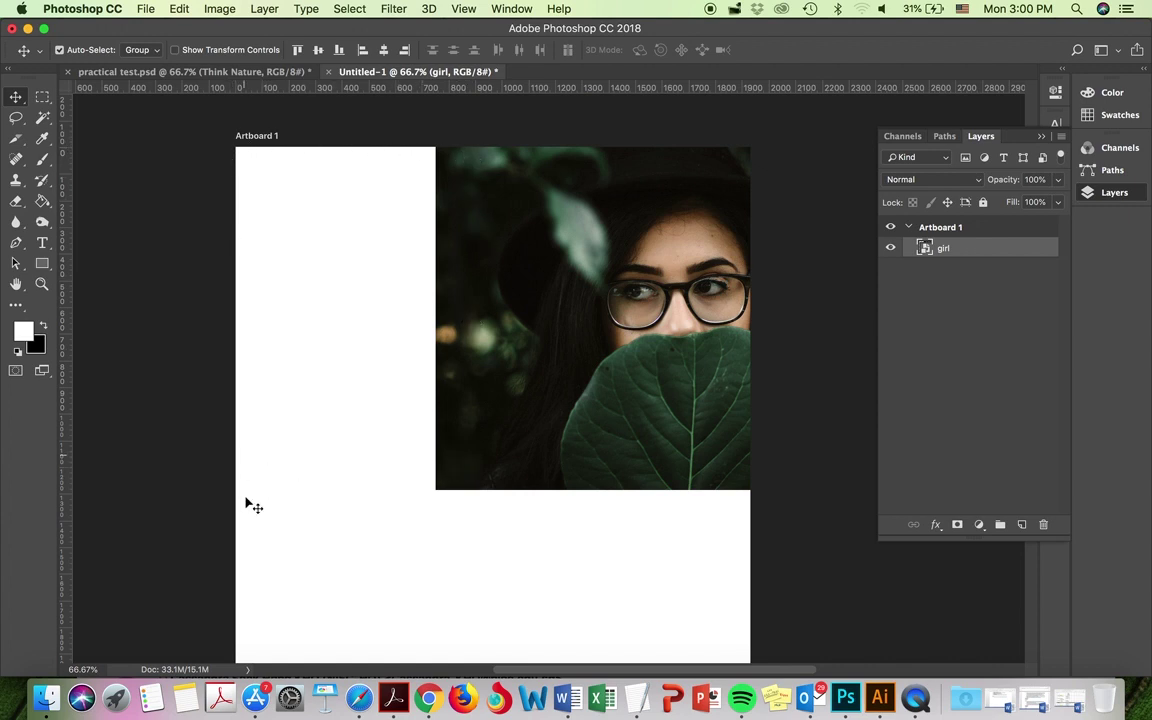
{"action": "left_click", "coordinate": [1021, 524]}
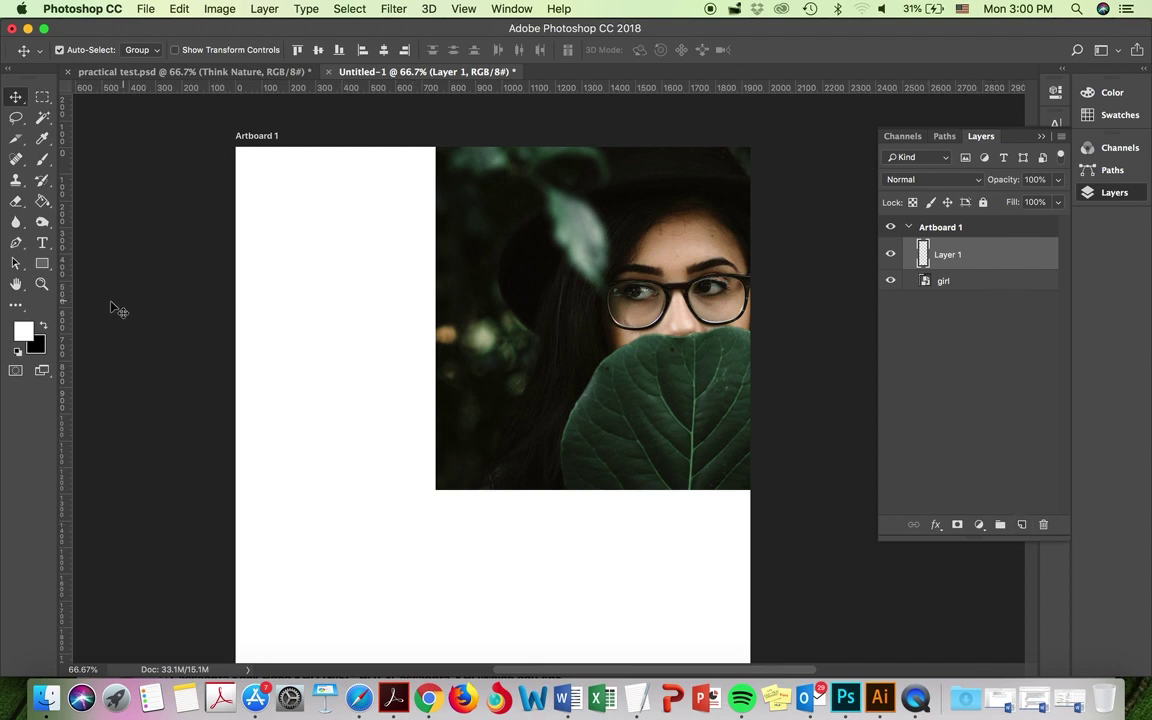
{"action": "left_click", "coordinate": [42, 264]}
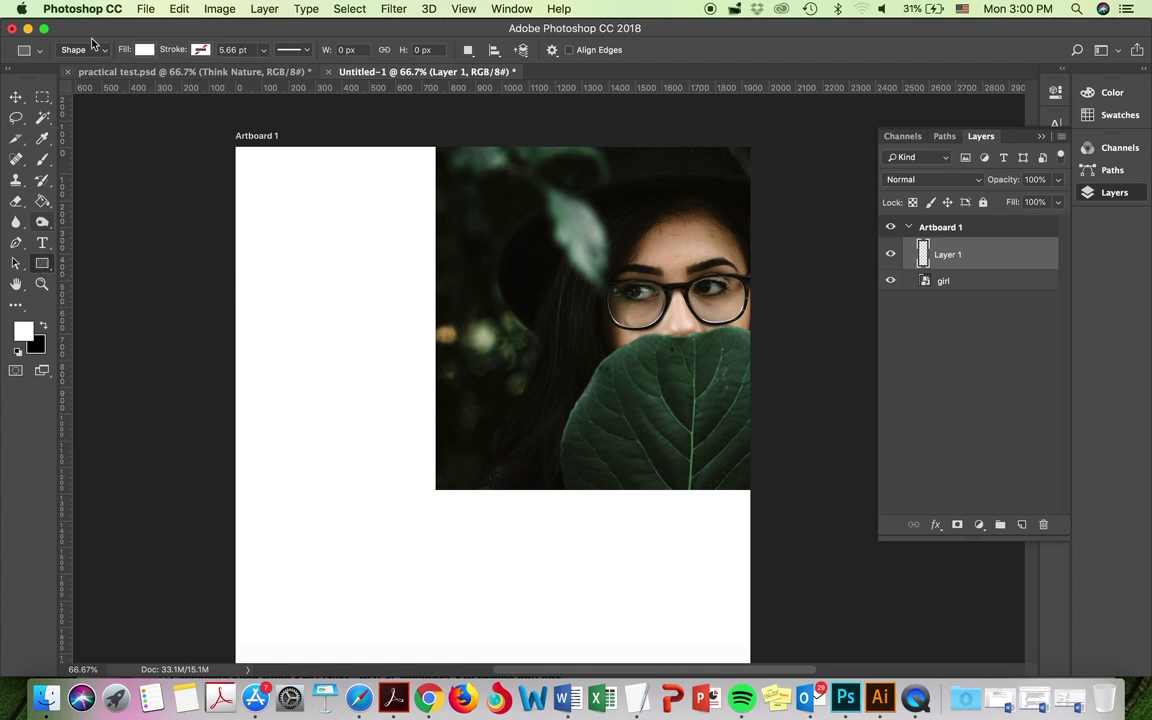
{"action": "left_click", "coordinate": [143, 50]}
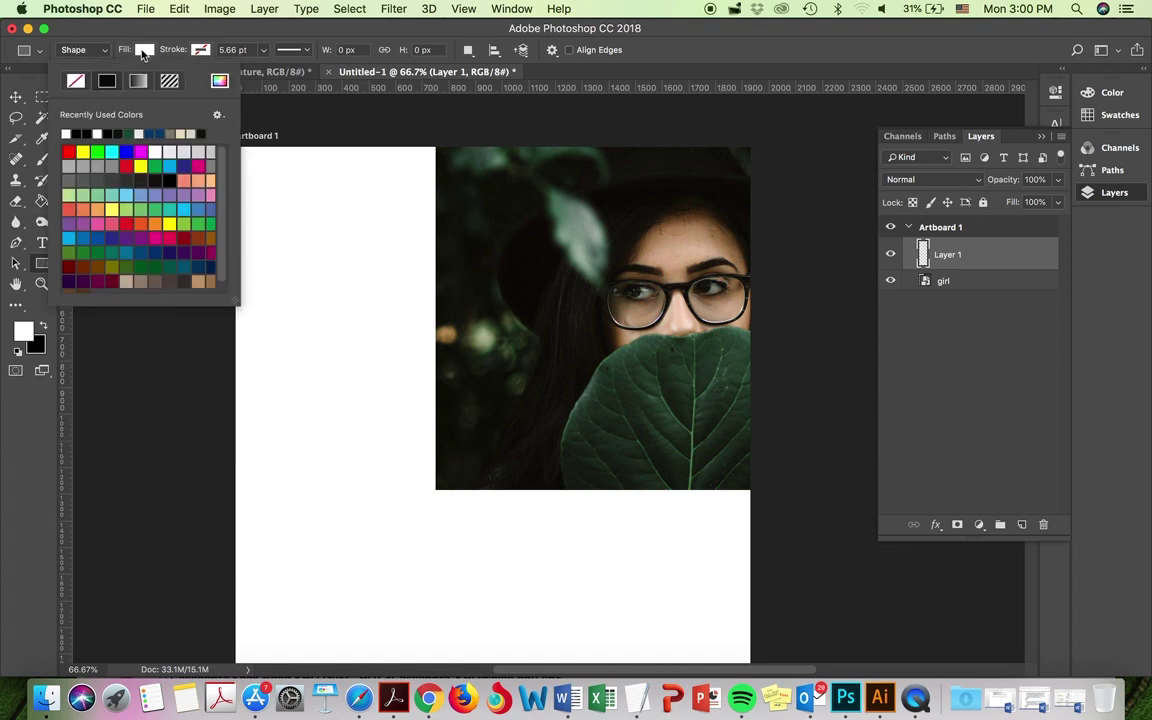
{"action": "left_click", "coordinate": [77, 133]}
{"action": "left_click", "coordinate": [196, 58]}
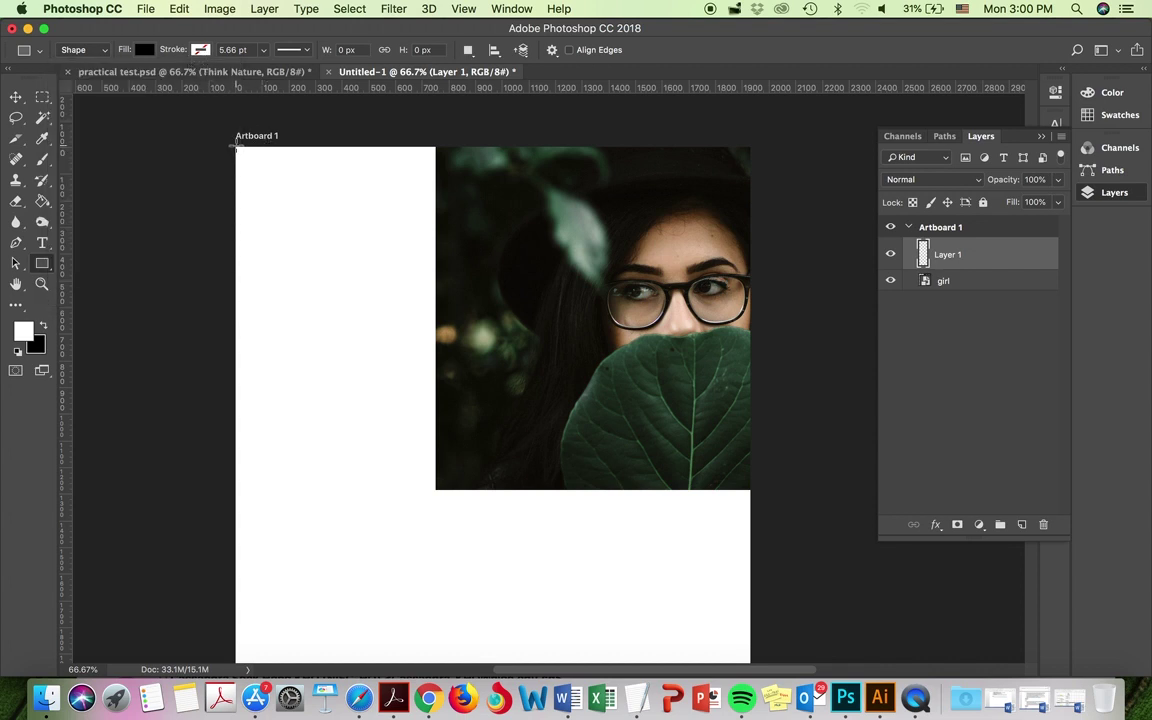
{"action": "left_click_drag", "start_coordinate": [235, 146], "coordinate": [437, 490]}
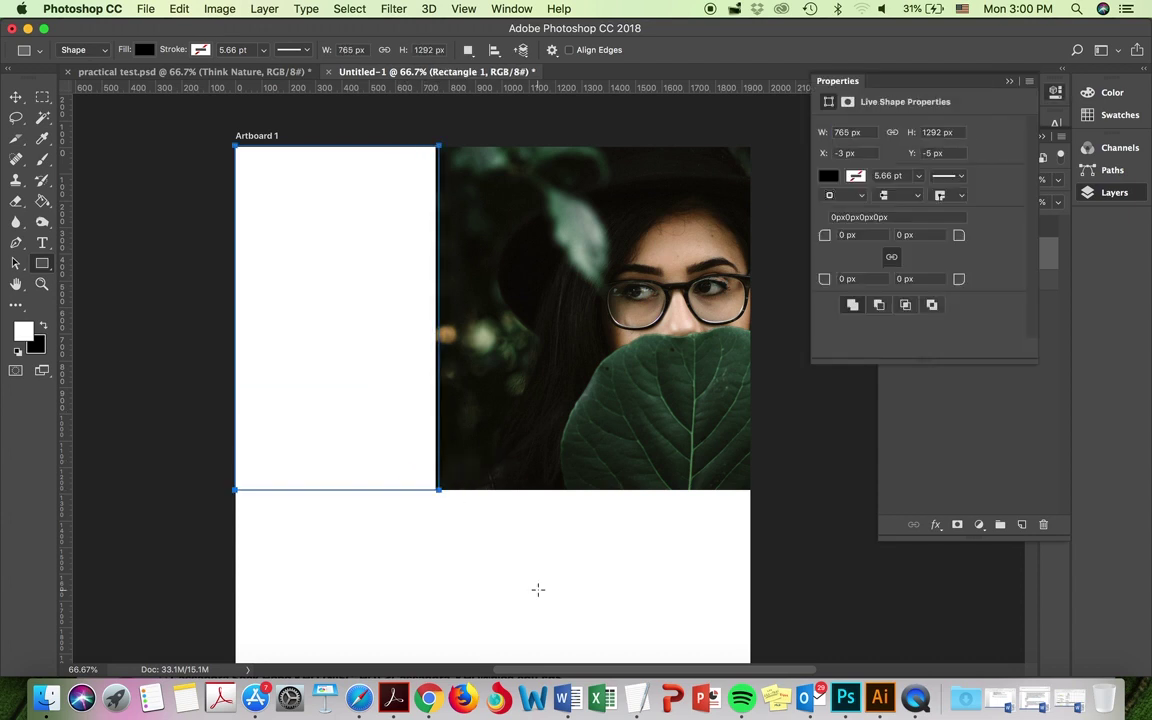
{"action": "left_click", "coordinate": [16, 97]}
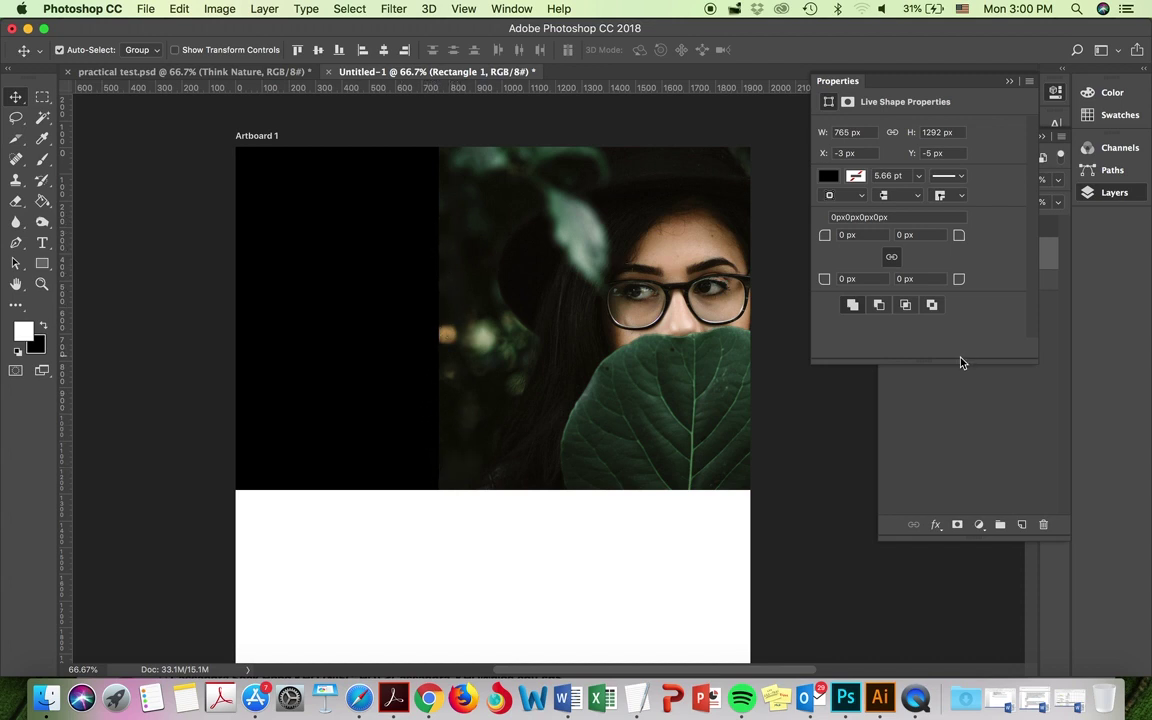
Step: Toggle the black rectangle's visibility to check it and move its layer beneath the girl layer, keeping its black fill
{"action": "left_click", "coordinate": [977, 424]}
{"action": "left_click", "coordinate": [890, 255]}
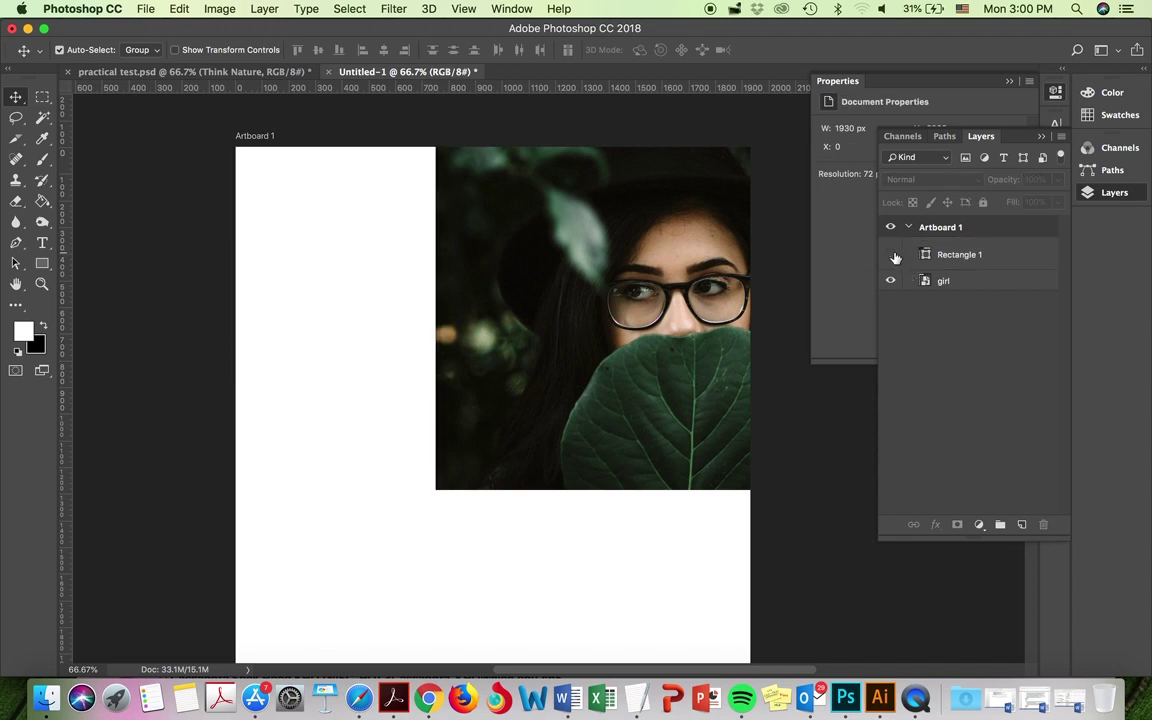
{"action": "left_click", "coordinate": [891, 255]}
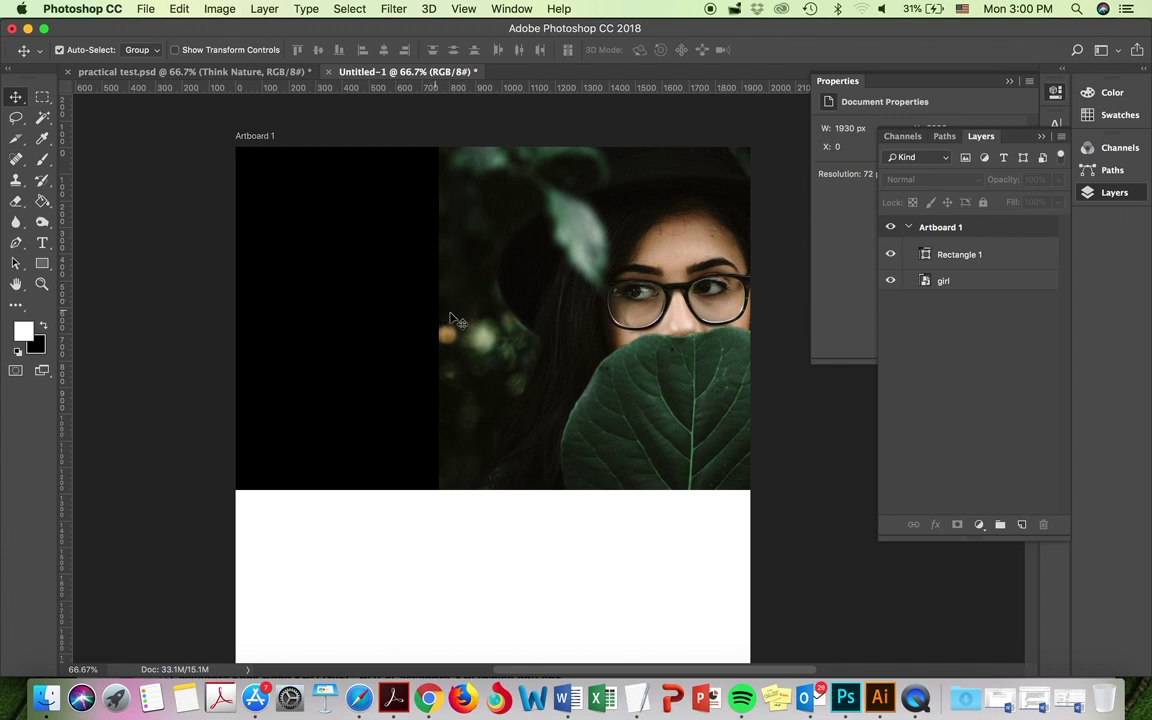
{"action": "left_click_drag", "start_coordinate": [1003, 254], "coordinate": [998, 288]}
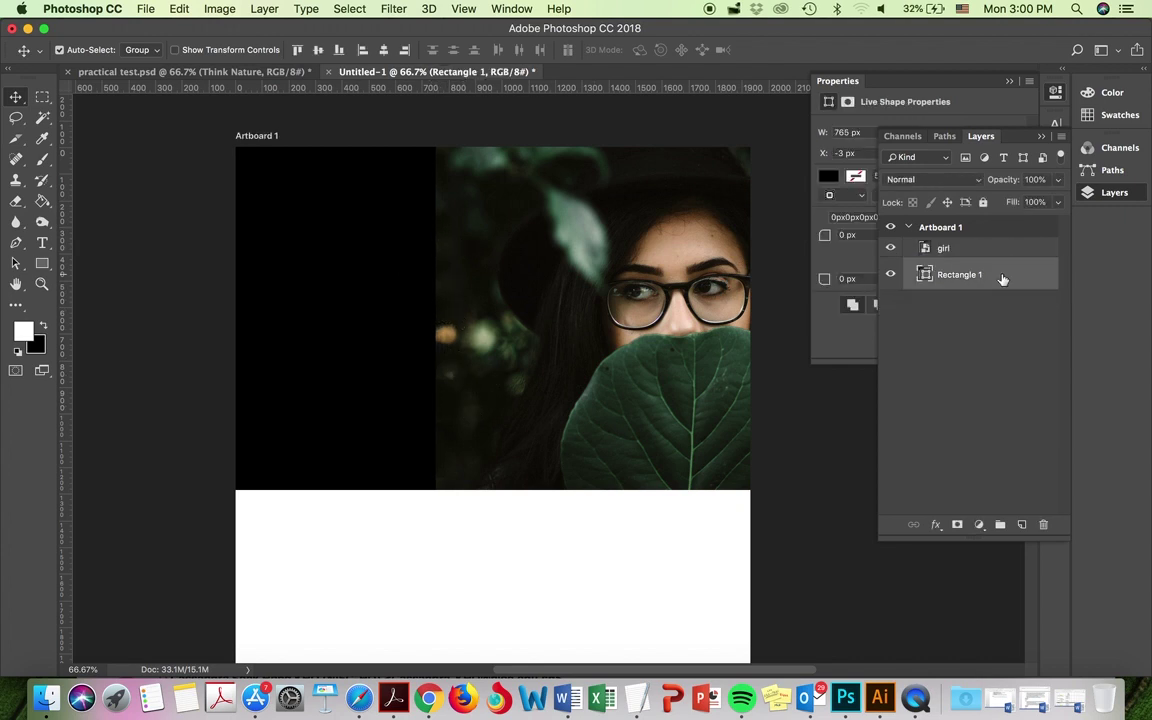
{"action": "double_click", "coordinate": [925, 274]}
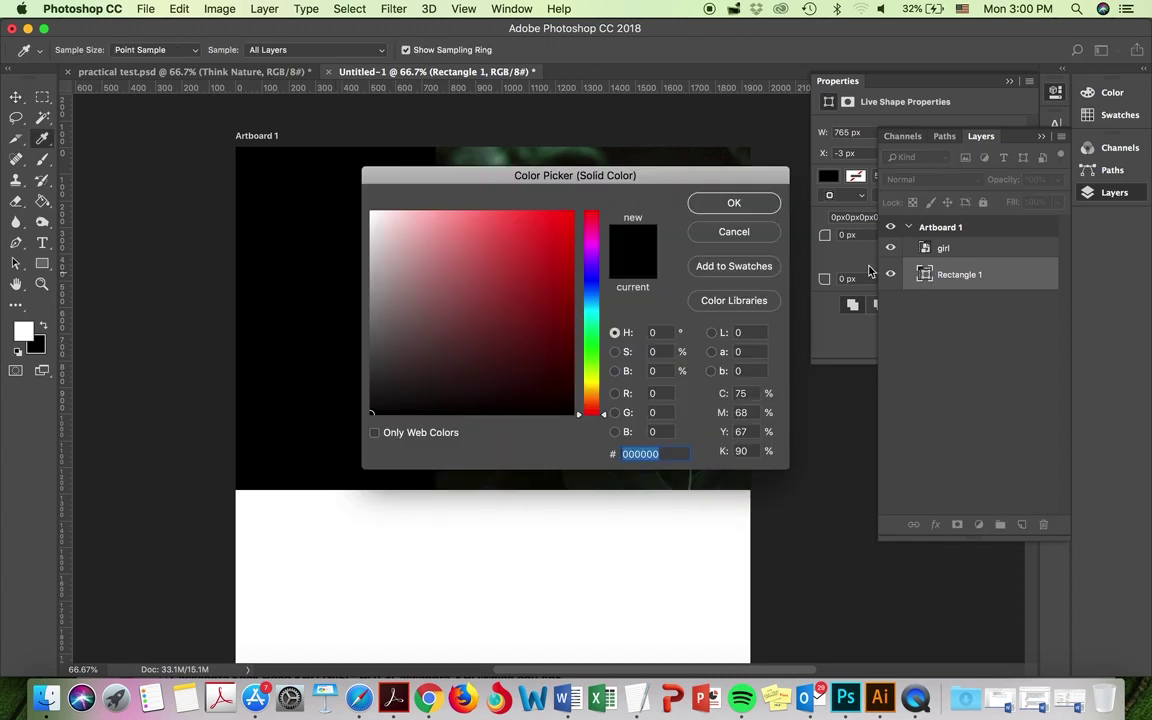
{"action": "left_click", "coordinate": [716, 234]}
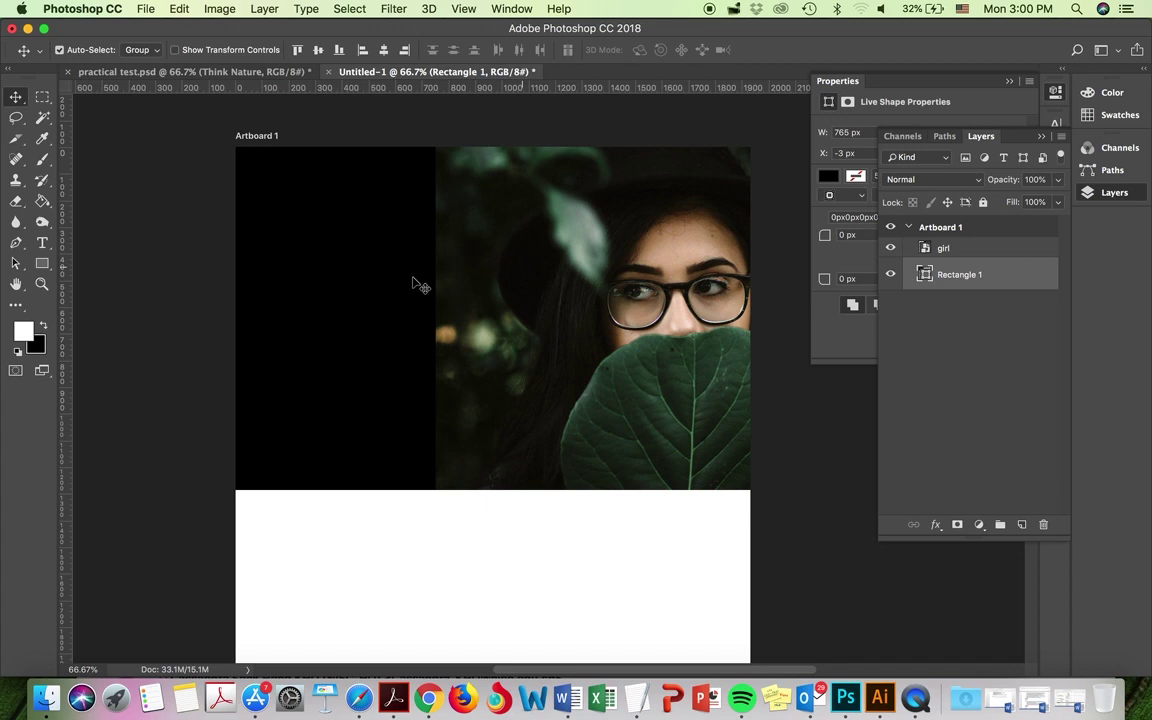
Step: Free-transform the black rectangle to about 1398 px wide so it extends to the right behind the girl photo
{"action": "left_click", "coordinate": [179, 10]}
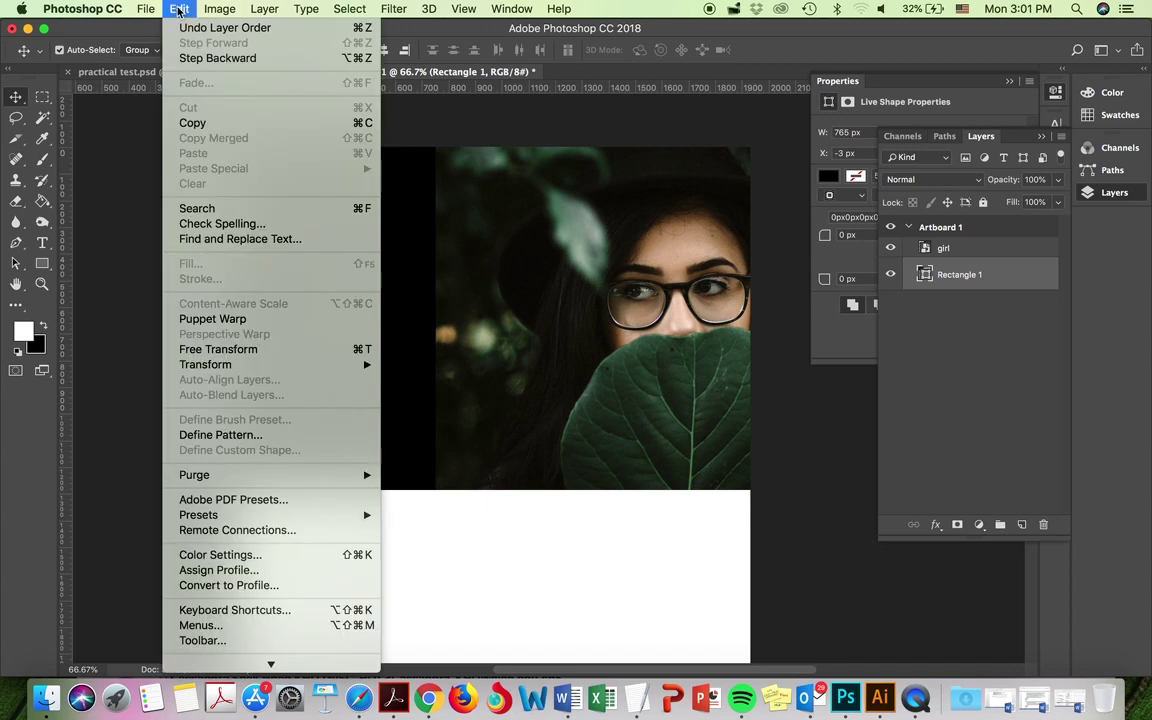
{"action": "left_click", "coordinate": [274, 353]}
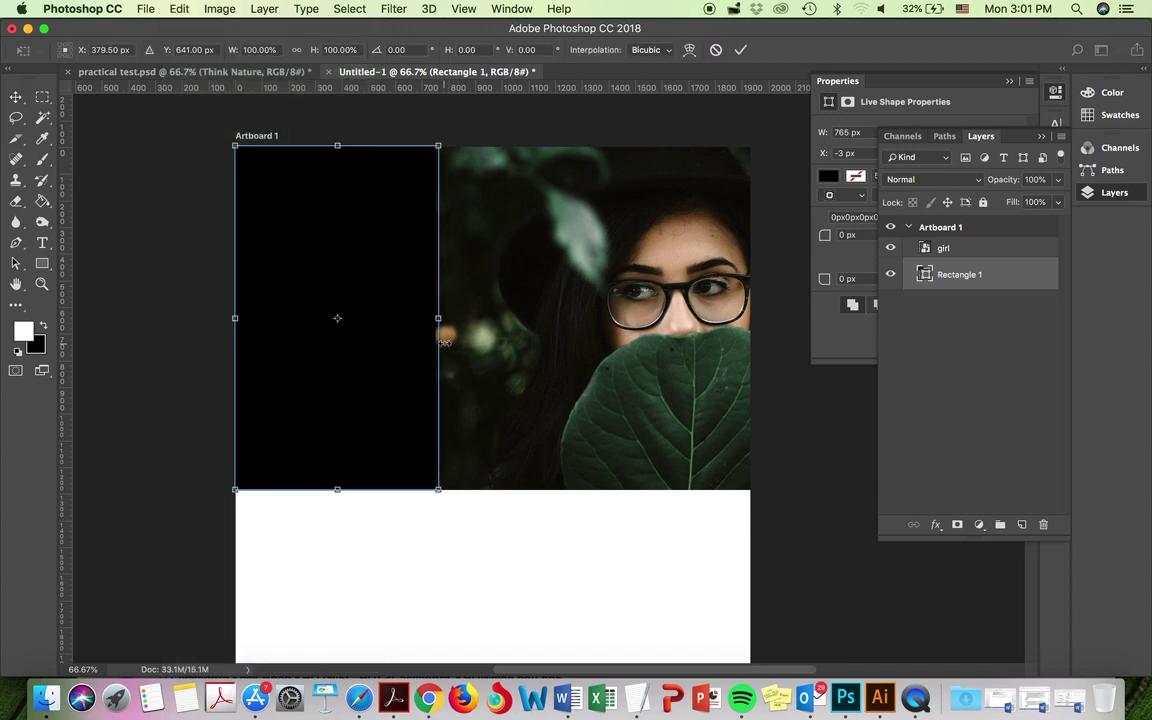
{"action": "left_click_drag", "start_coordinate": [435, 317], "coordinate": [550, 324]}
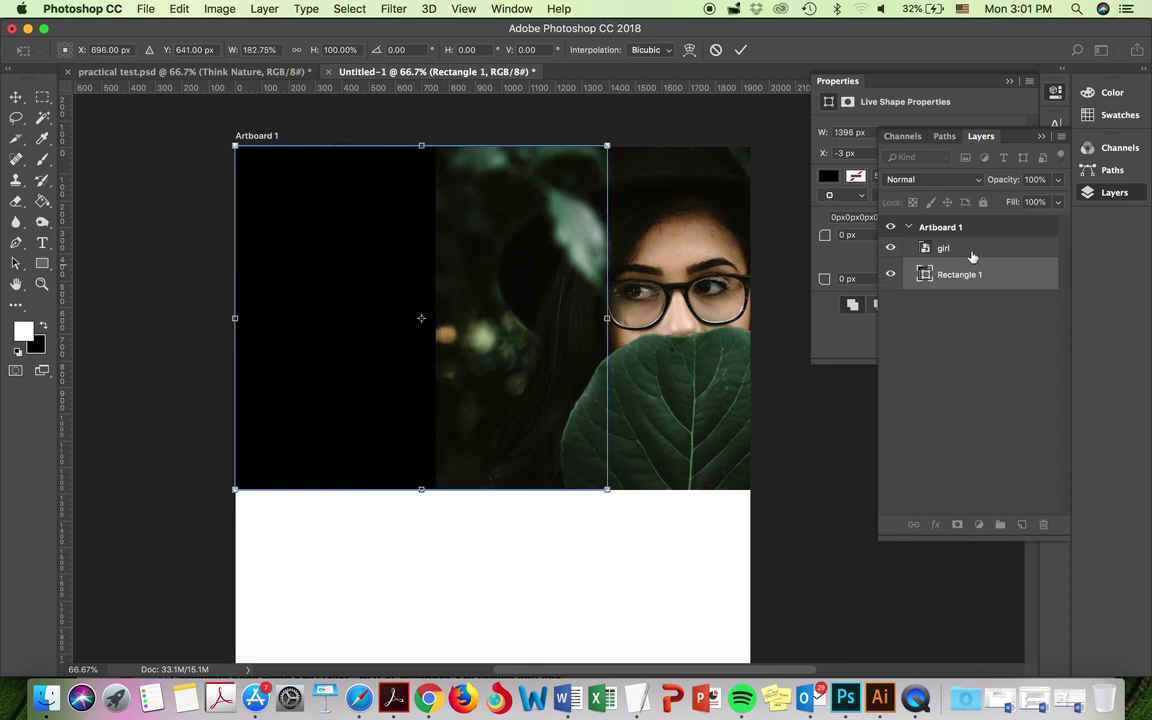
{"action": "left_click", "coordinate": [740, 49]}
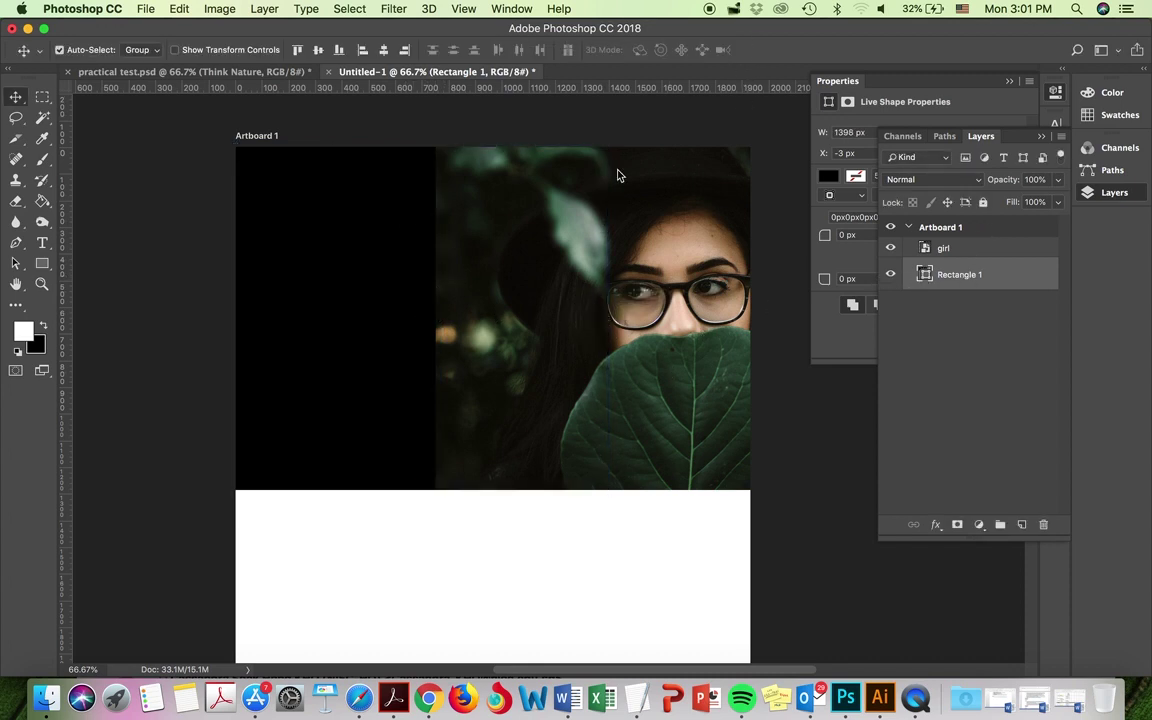
Step: Add a layer mask to the girl layer and hide the black rectangle layer beneath it
{"action": "left_click", "coordinate": [961, 249]}
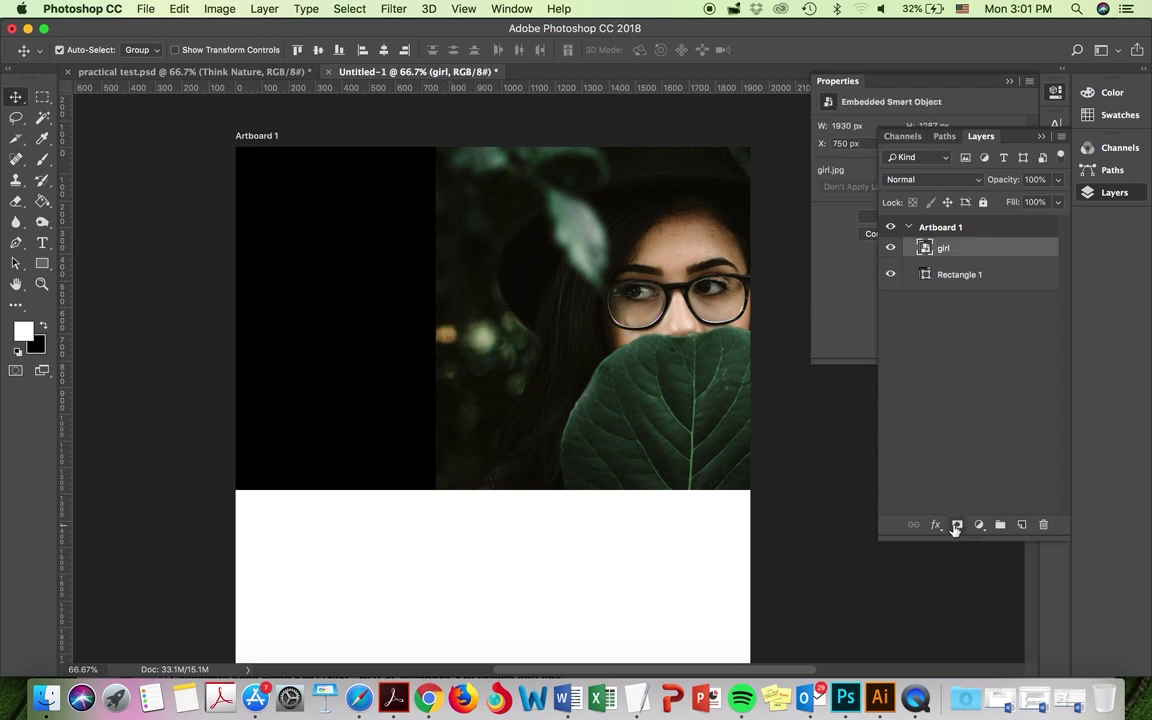
{"action": "left_click", "coordinate": [956, 525]}
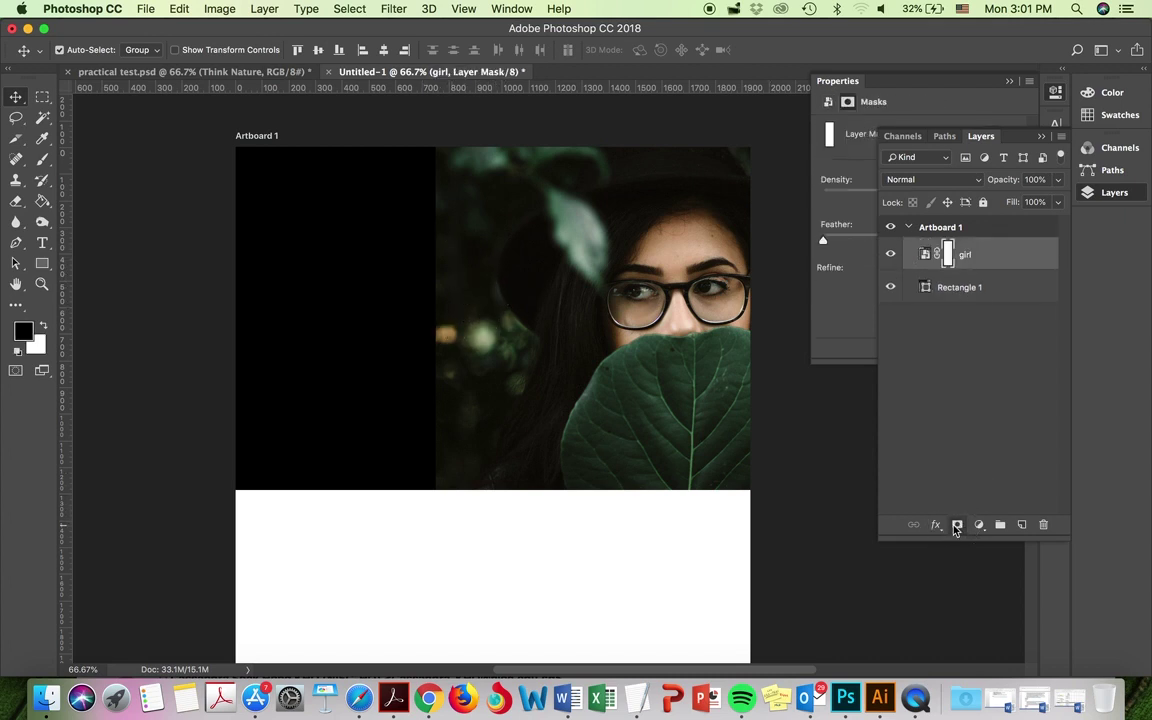
{"action": "left_click", "coordinate": [891, 288]}
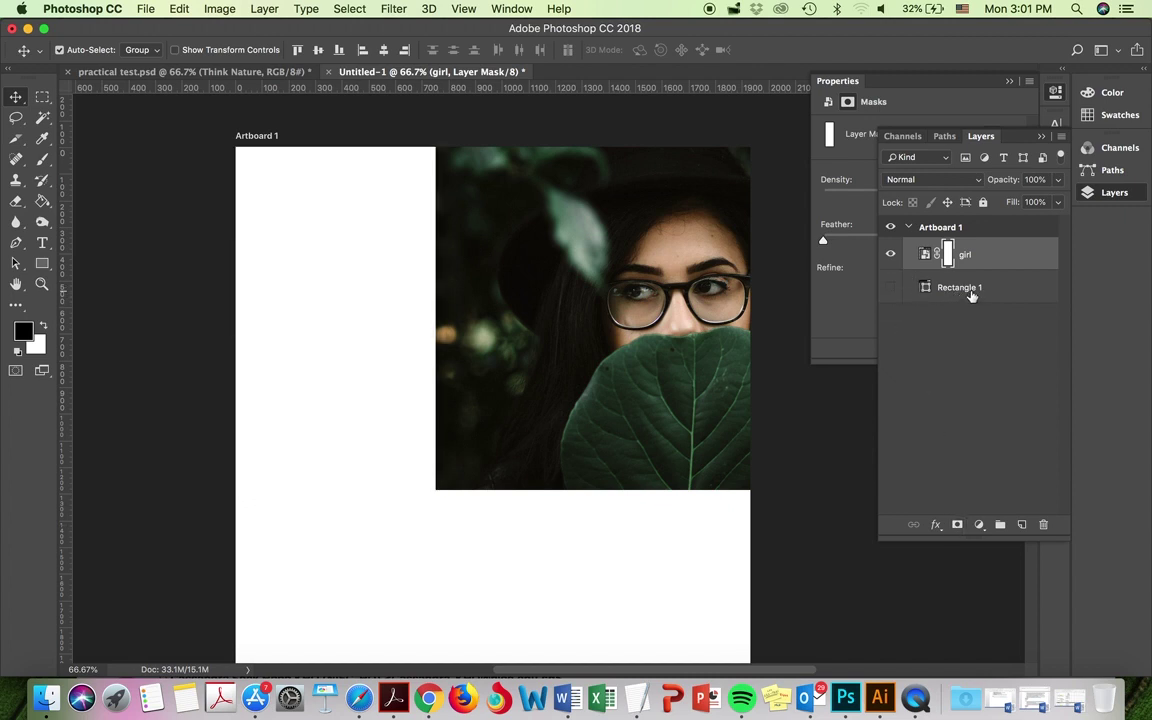
Step: Paint black on the girl layer's mask along the photo's left edge with a 300 px soft brush at 100% opacity
{"action": "left_click", "coordinate": [43, 159]}
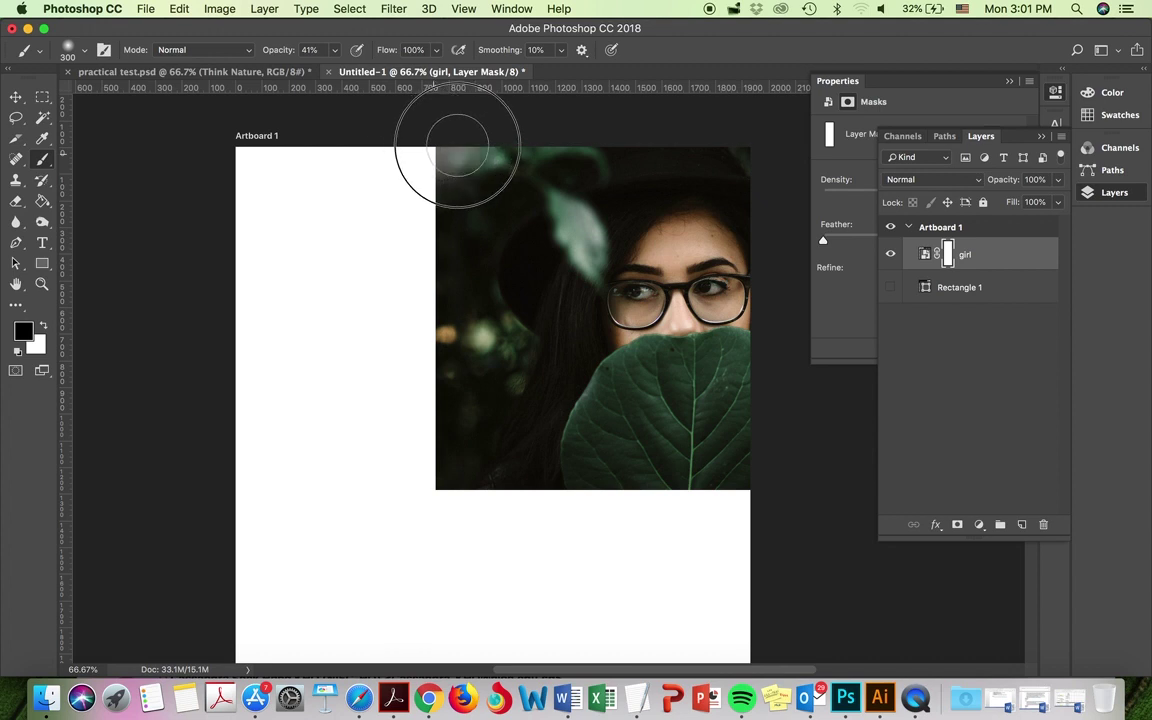
{"action": "left_click", "coordinate": [335, 49]}
{"action": "left_click_drag", "start_coordinate": [333, 71], "coordinate": [378, 71]}
{"action": "mouse_move", "coordinate": [410, 142]}
{"action": "left_mouse_down"}
{"action": "mouse_move", "coordinate": [414, 243]}
{"action": "mouse_move", "coordinate": [424, 145]}
{"action": "mouse_move", "coordinate": [404, 224]}
{"action": "mouse_move", "coordinate": [410, 294]}
{"action": "mouse_move", "coordinate": [418, 212]}
{"action": "mouse_move", "coordinate": [427, 302]}
{"action": "mouse_move", "coordinate": [427, 272]}
{"action": "mouse_move", "coordinate": [413, 529]}
{"action": "mouse_move", "coordinate": [411, 476]}
{"action": "left_mouse_up"}
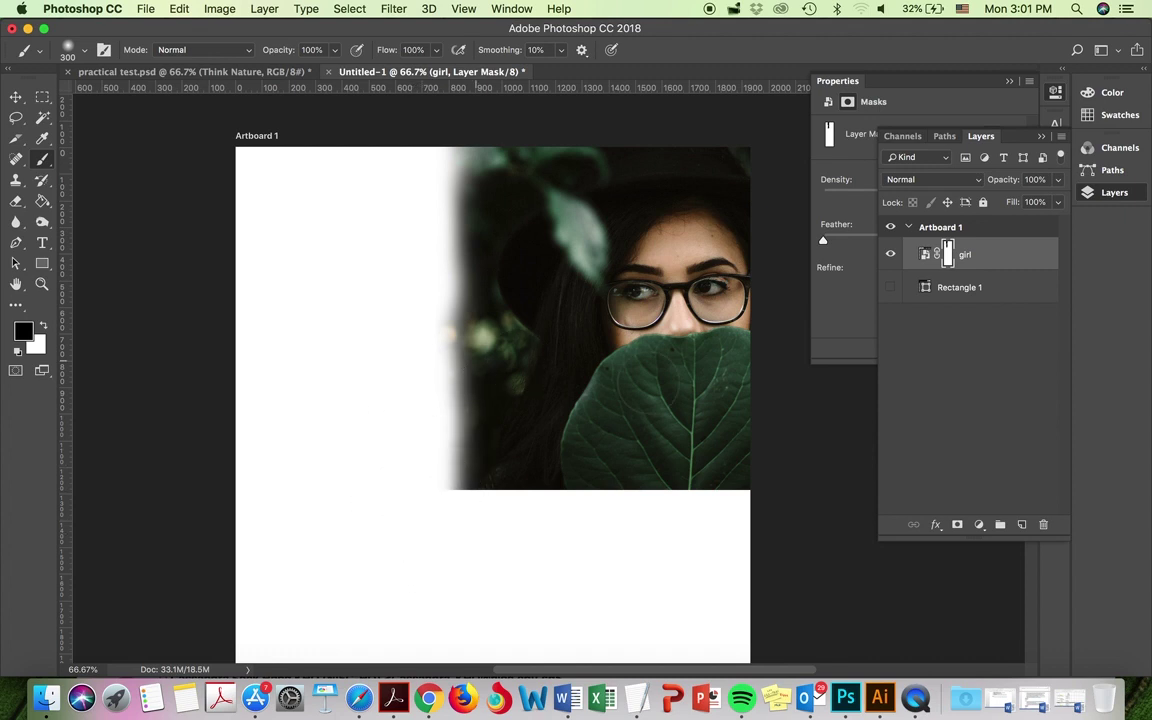
Step: Show the black rectangle again and soften the girl photo's left edge on the mask with the brush at 52% opacity
{"action": "left_click", "coordinate": [892, 289]}
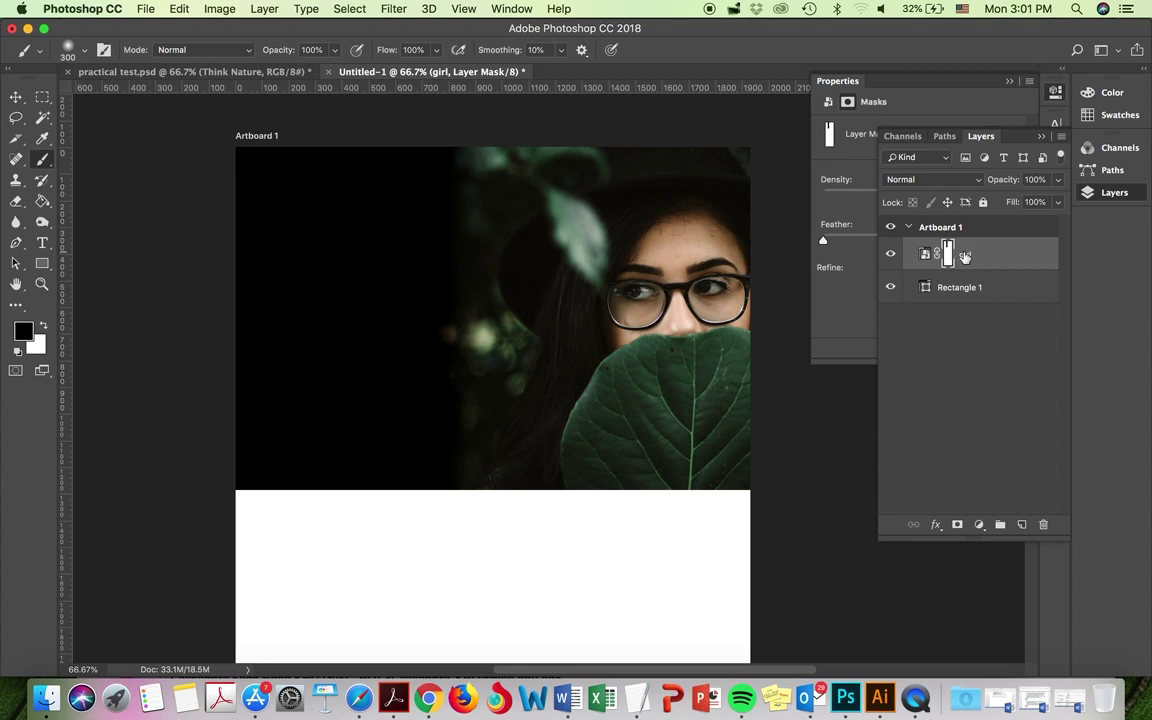
{"action": "left_click", "coordinate": [331, 52]}
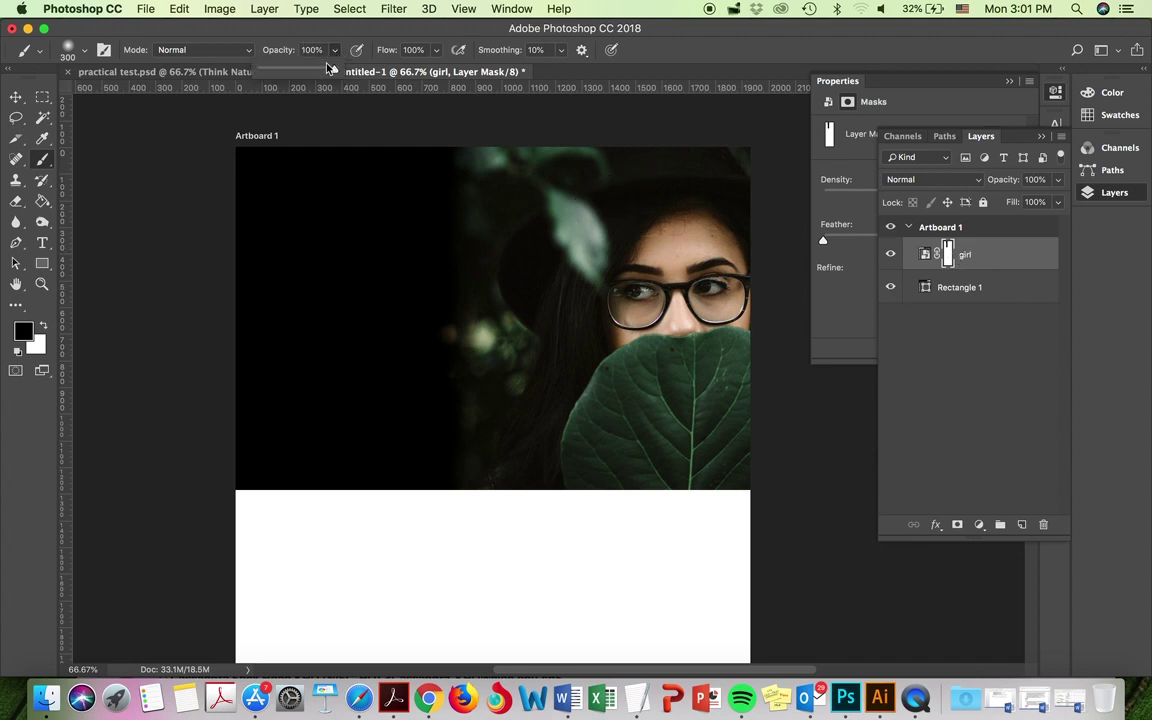
{"action": "left_click_drag", "start_coordinate": [303, 77], "coordinate": [296, 72]}
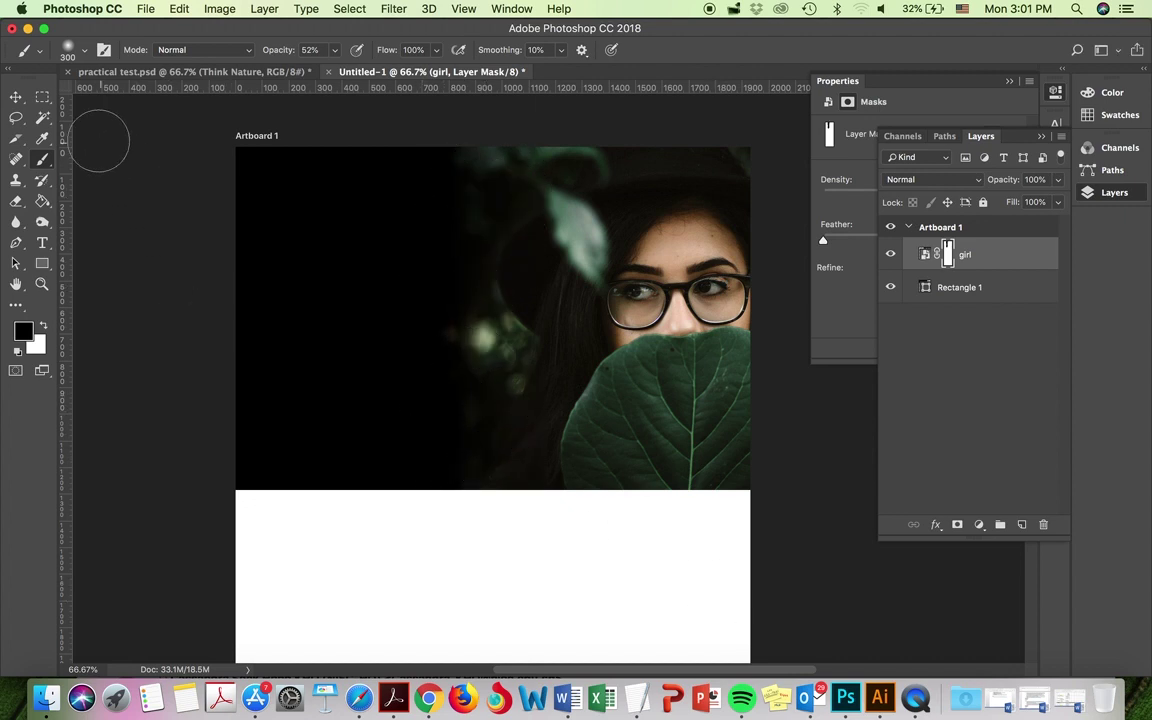
{"action": "left_click", "coordinate": [16, 97]}
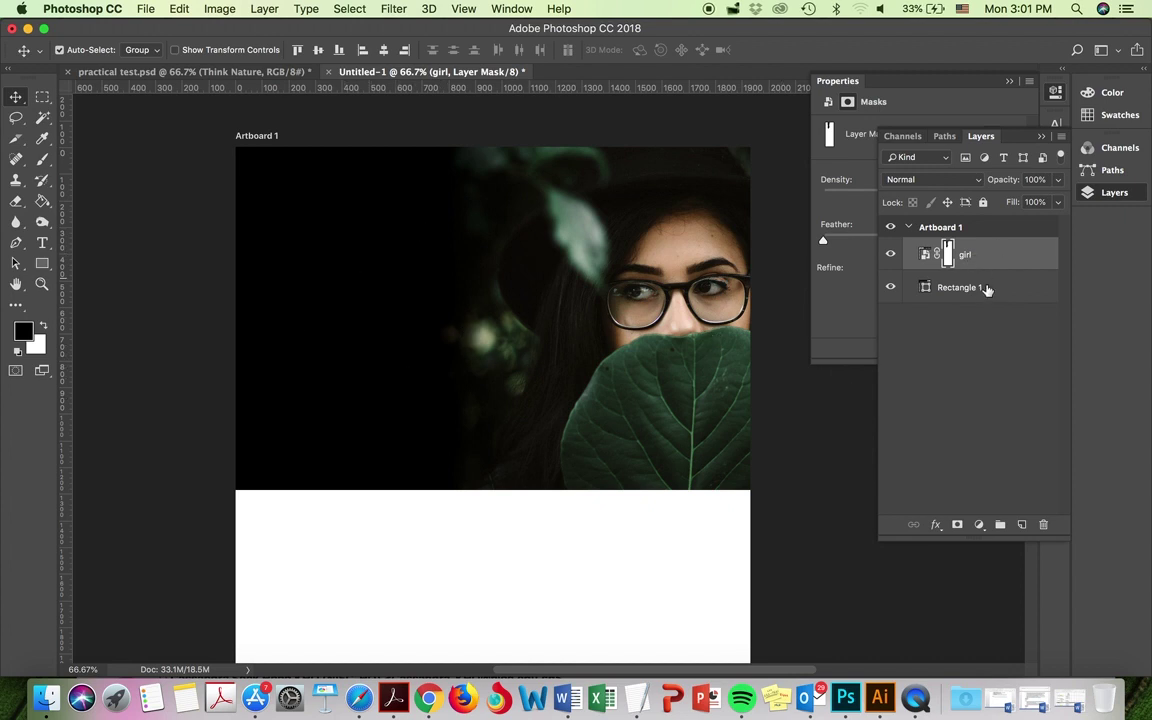
Step: Place leaf.jpg from the raw images folder and move it up to cover the header area of the artboard
{"action": "left_click", "coordinate": [46, 699]}
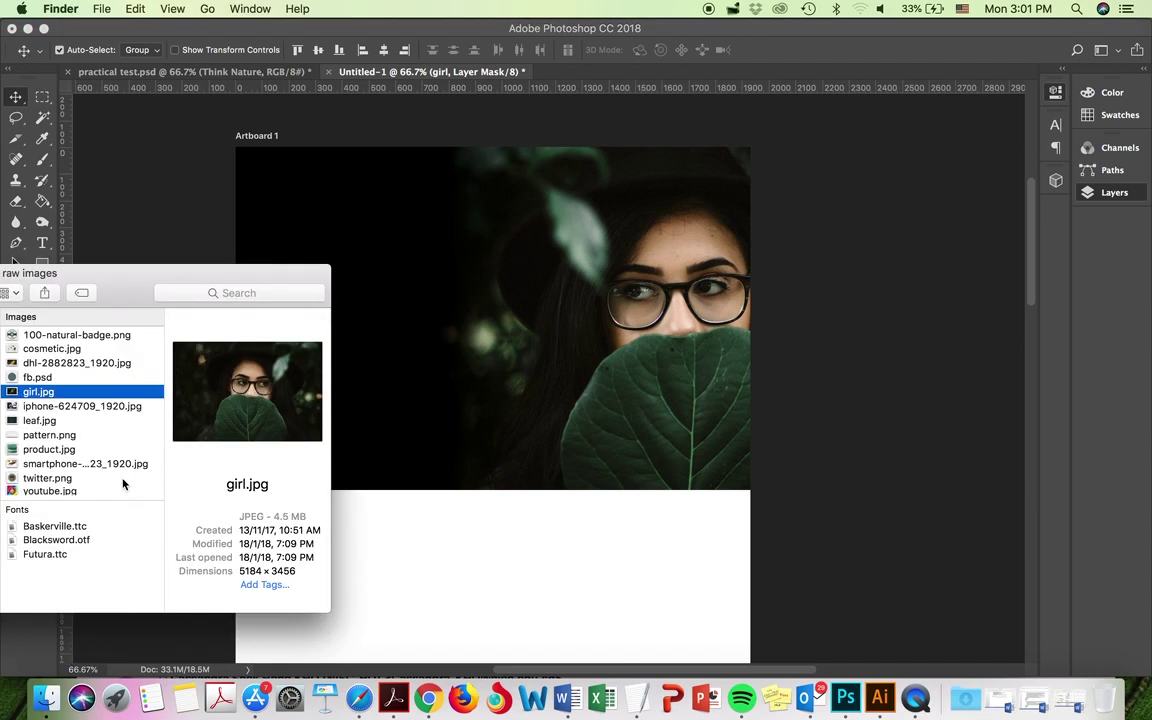
{"action": "left_click", "coordinate": [46, 422]}
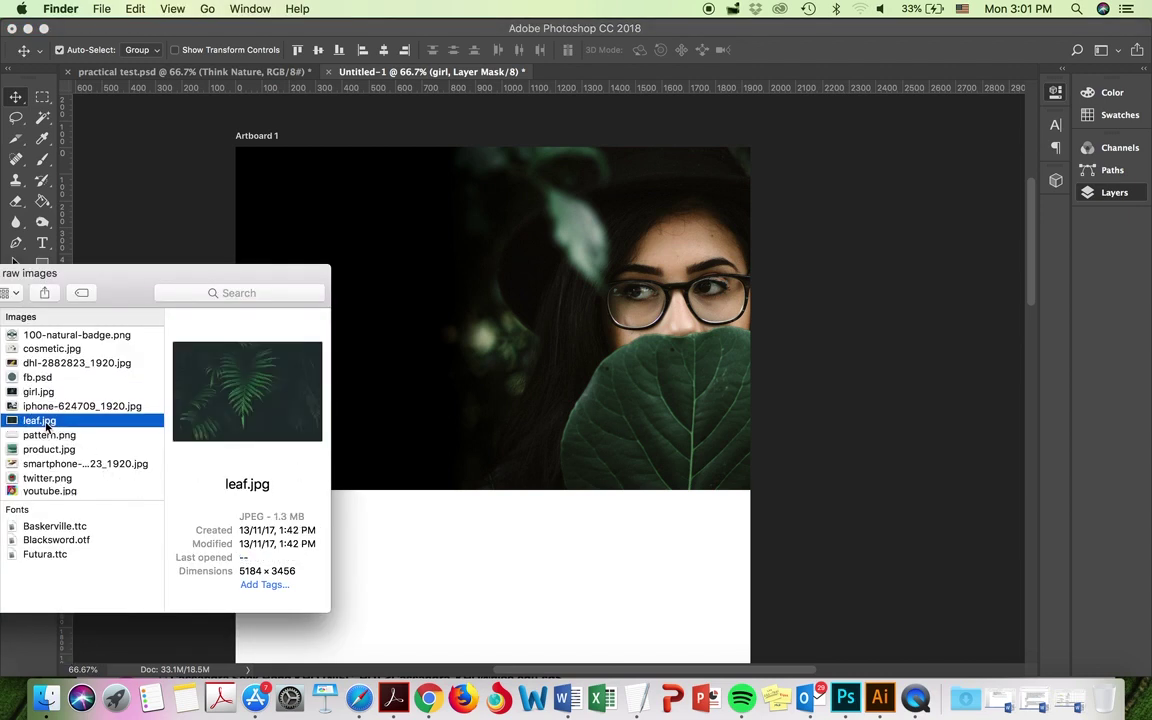
{"action": "left_click_drag", "start_coordinate": [216, 378], "coordinate": [489, 365]}
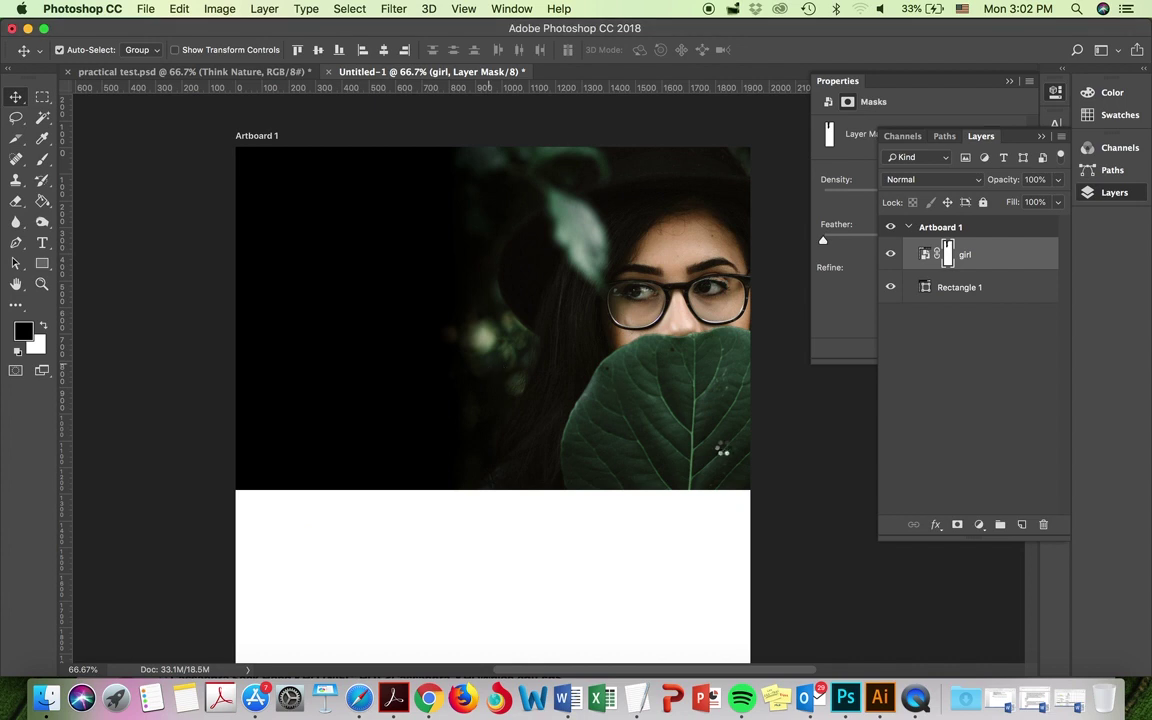
{"action": "left_click_drag", "start_coordinate": [722, 451], "coordinate": [723, 452]}
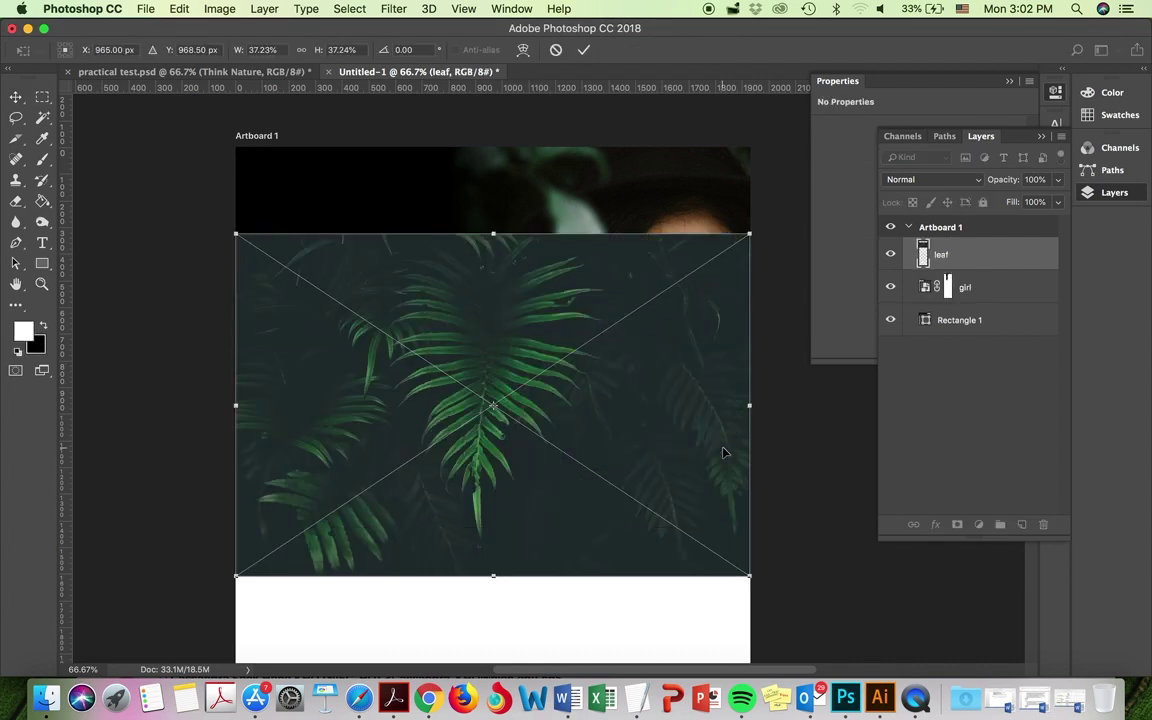
{"action": "key", "text": "Return"}
{"action": "left_click_drag", "start_coordinate": [538, 307], "coordinate": [530, 217]}
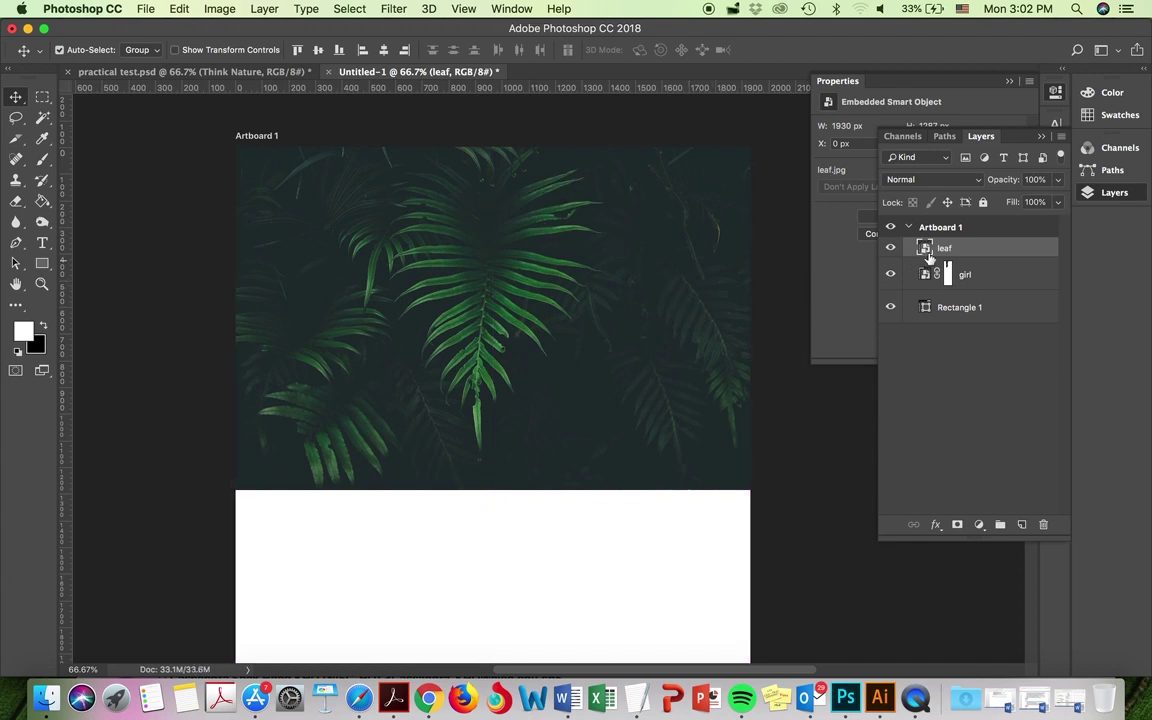
Step: Try the Overlay blending mode on the leaf layer
{"action": "left_click", "coordinate": [975, 181]}
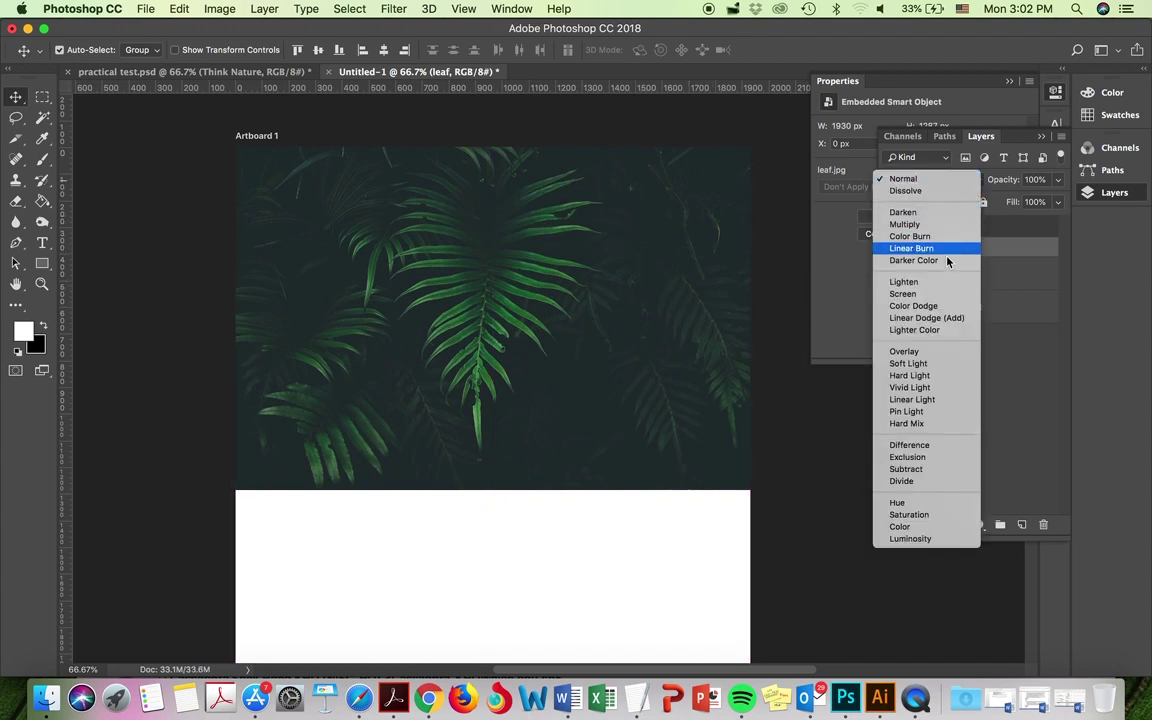
{"action": "left_click", "coordinate": [932, 353]}
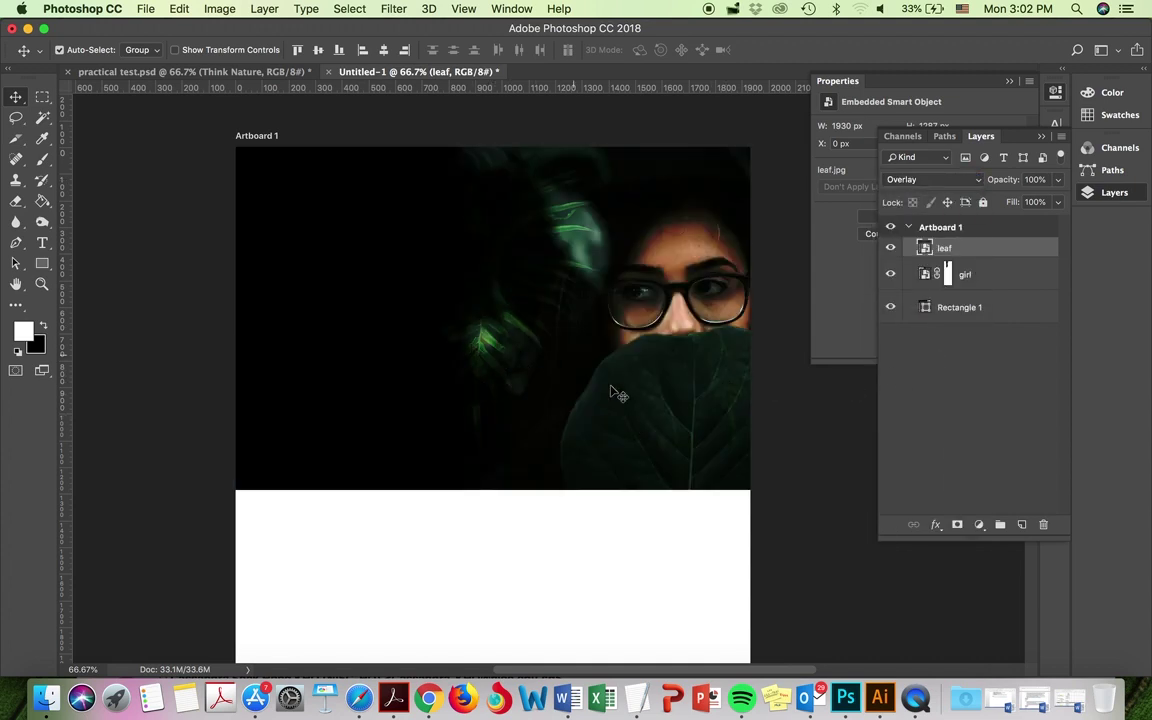
Step: Check the header instructions in the Word test brief and set the leaf layer's blending mode to Screen
{"action": "left_click", "coordinate": [567, 699]}
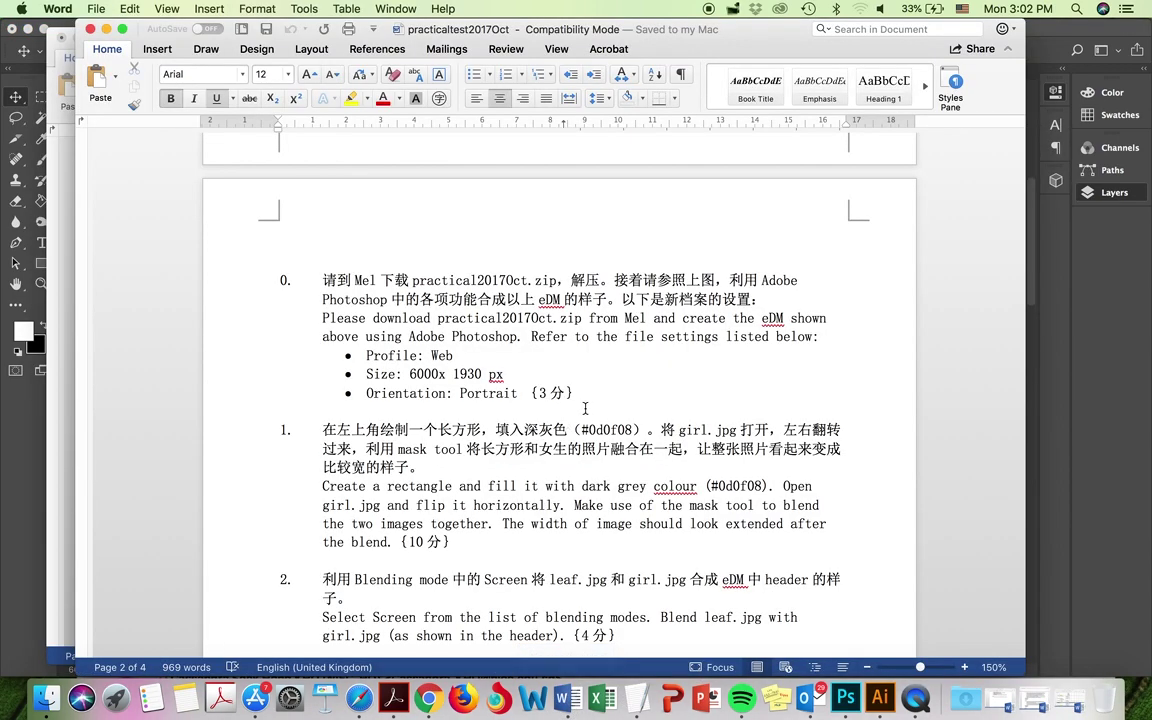
{"action": "scroll", "coordinate": [572, 461], "scroll_direction": "down", "scroll_amount": 2}
{"action": "scroll", "coordinate": [572, 461], "scroll_direction": "down", "scroll_amount": 5}
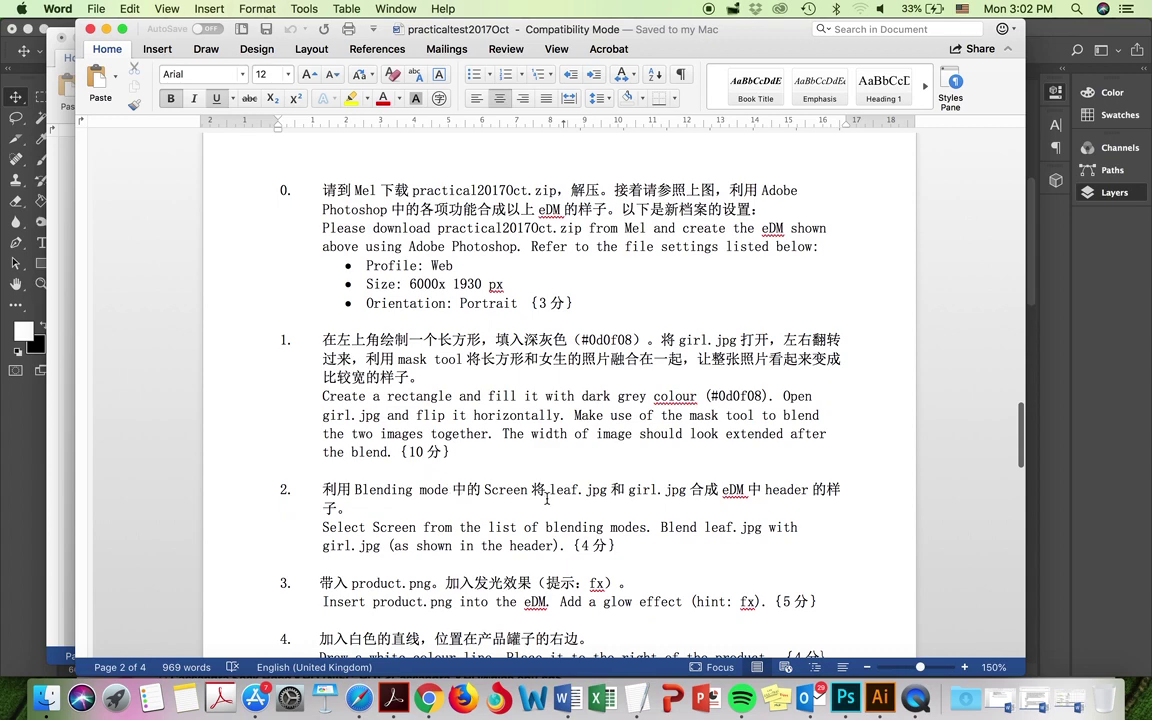
{"action": "scroll", "coordinate": [520, 500], "scroll_direction": "down", "scroll_amount": 5}
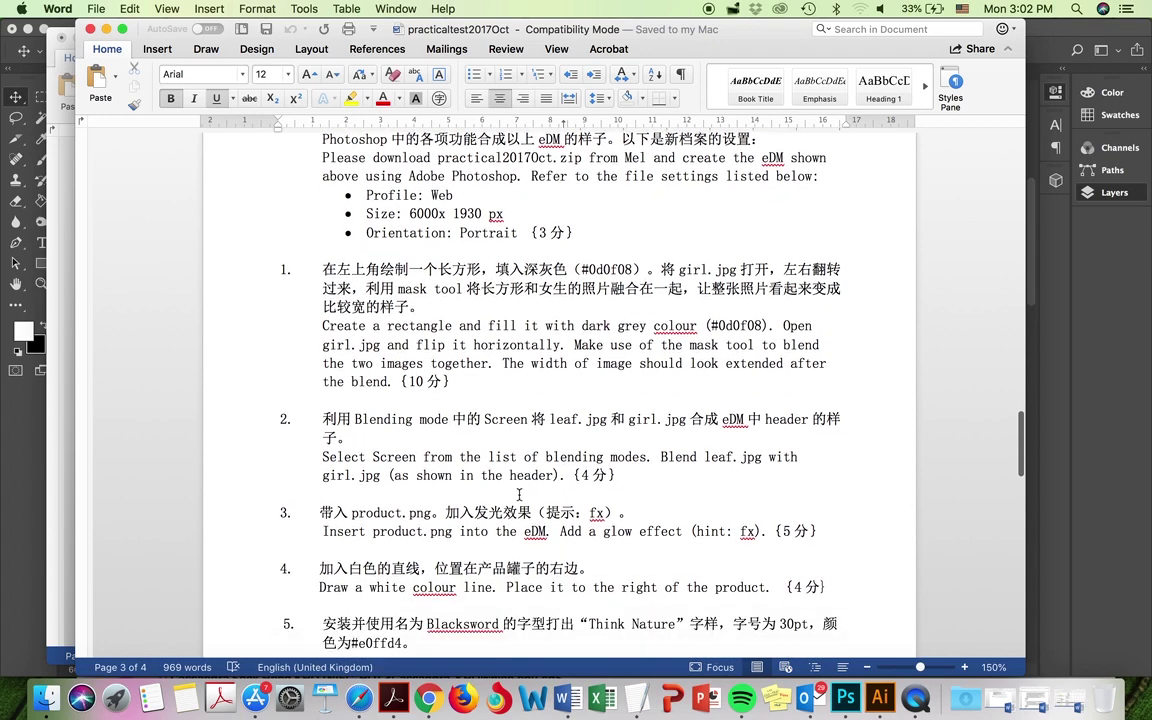
{"action": "scroll", "coordinate": [505, 395], "scroll_direction": "down", "scroll_amount": 4}
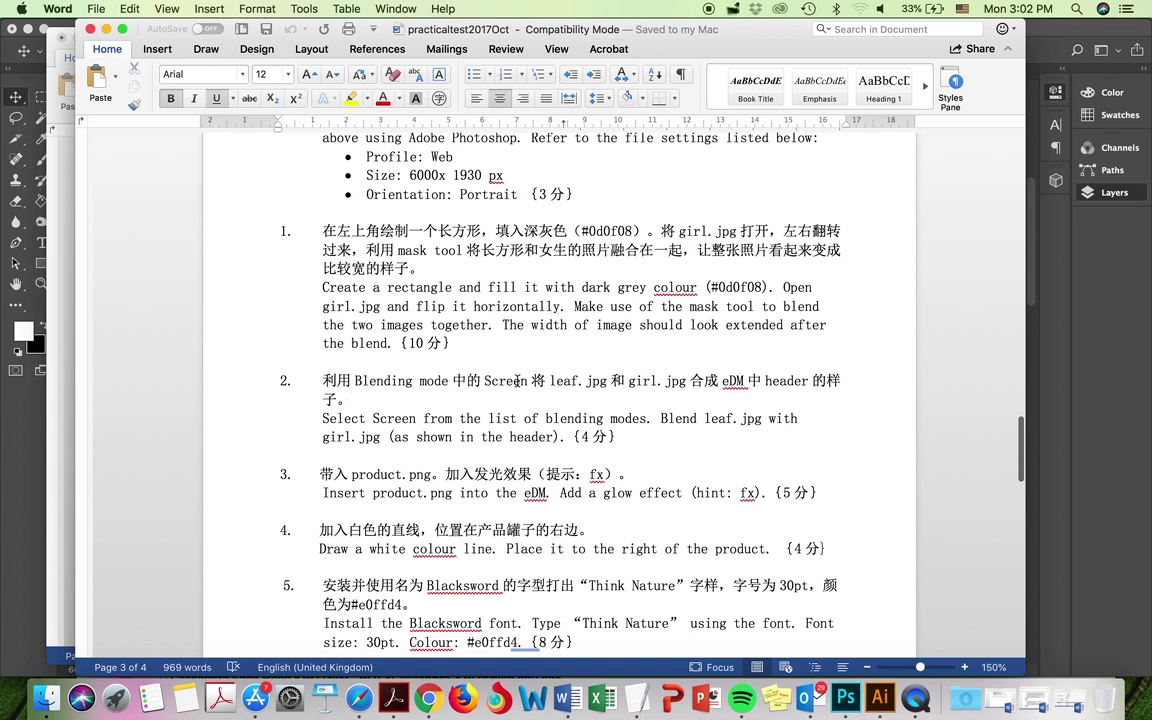
{"action": "left_click", "coordinate": [846, 698]}
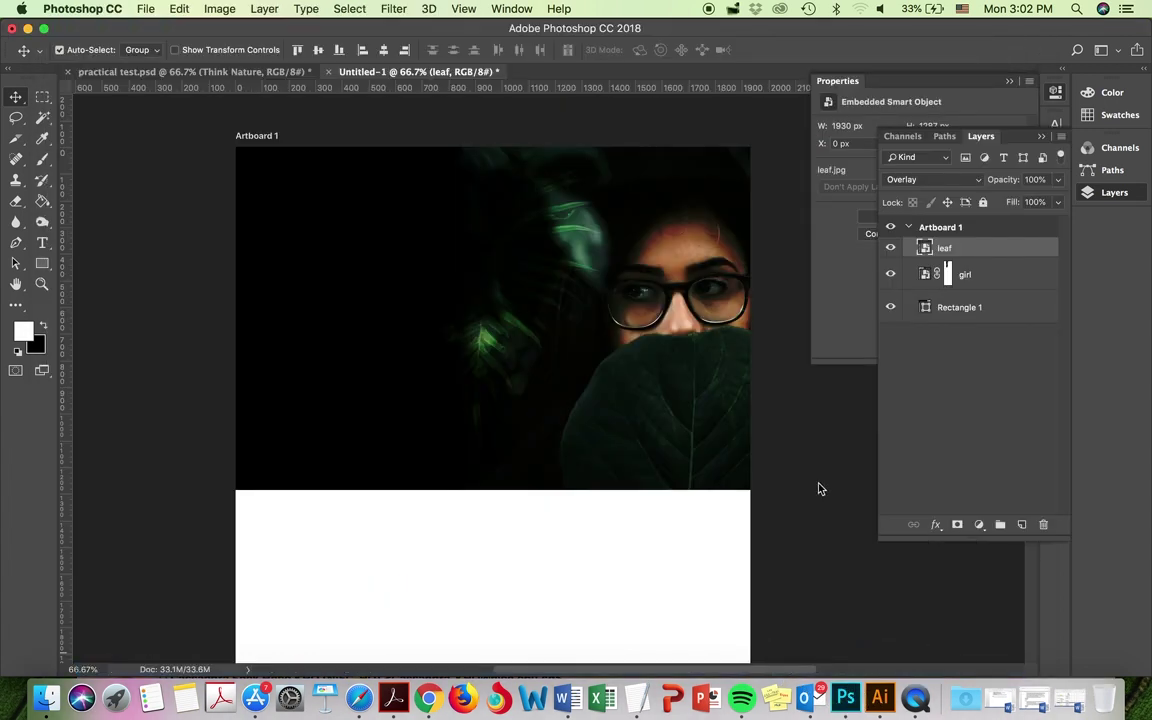
{"action": "left_click", "coordinate": [962, 180]}
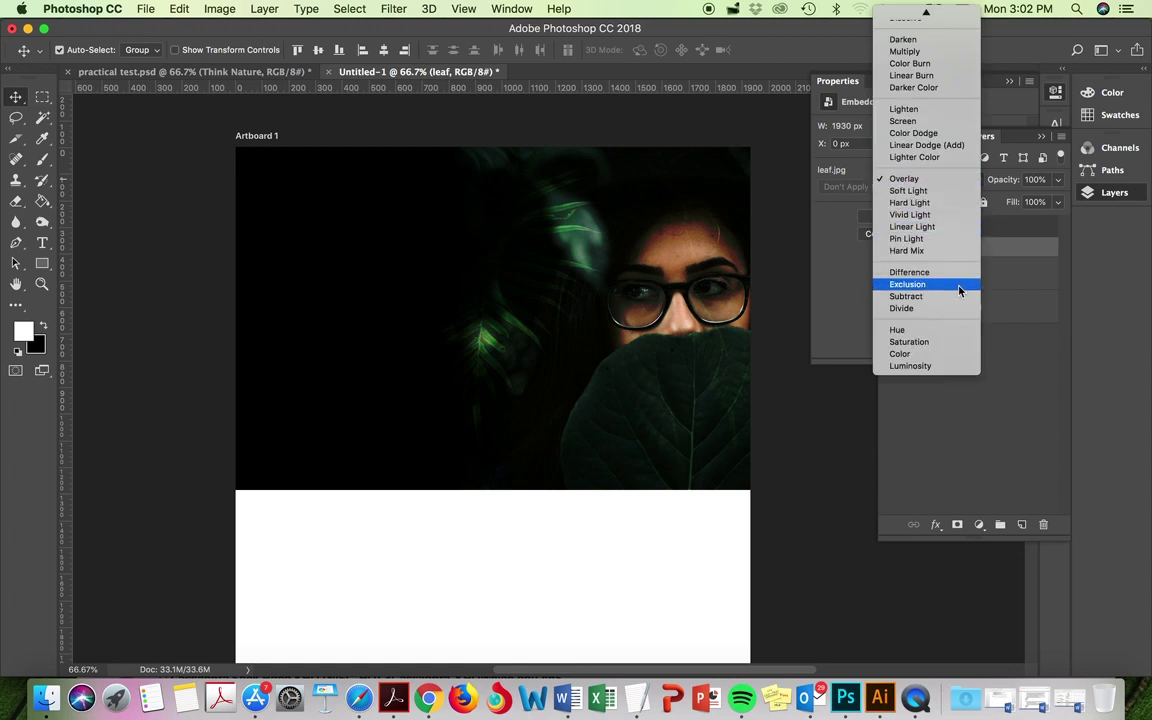
{"action": "left_click", "coordinate": [936, 121]}
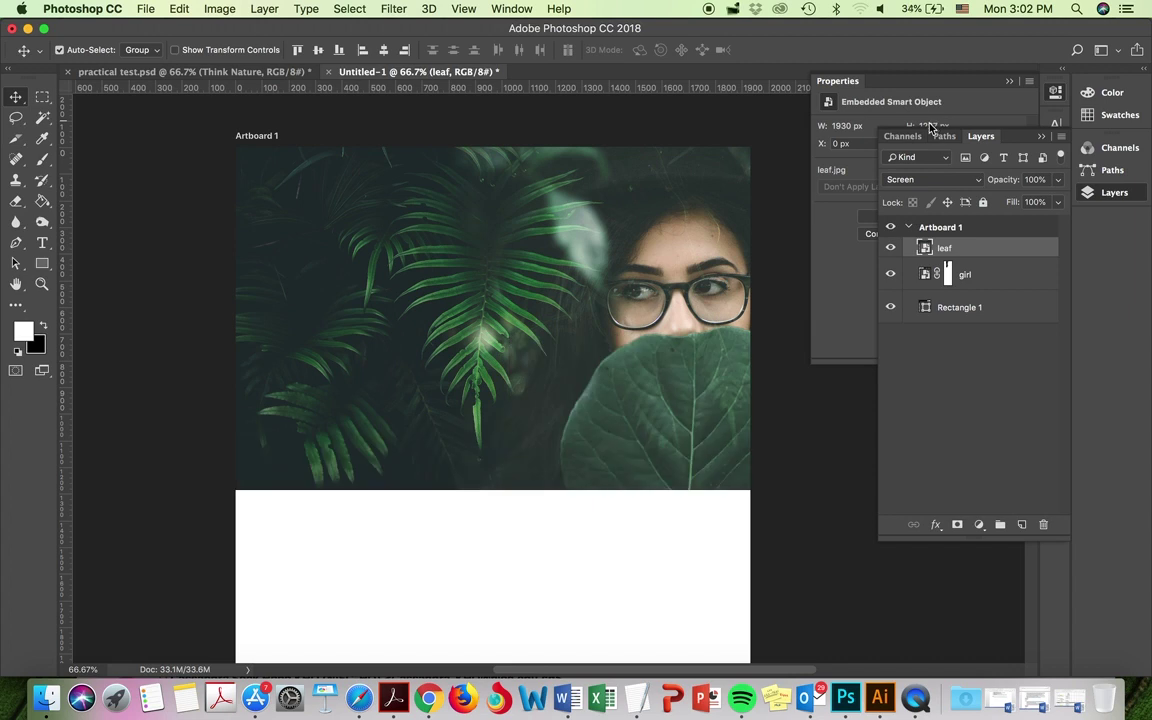
Step: Place product.jpg from the raw images folder, enlarged to about 506 px wide, on the white area below the header
{"action": "left_click", "coordinate": [46, 697]}
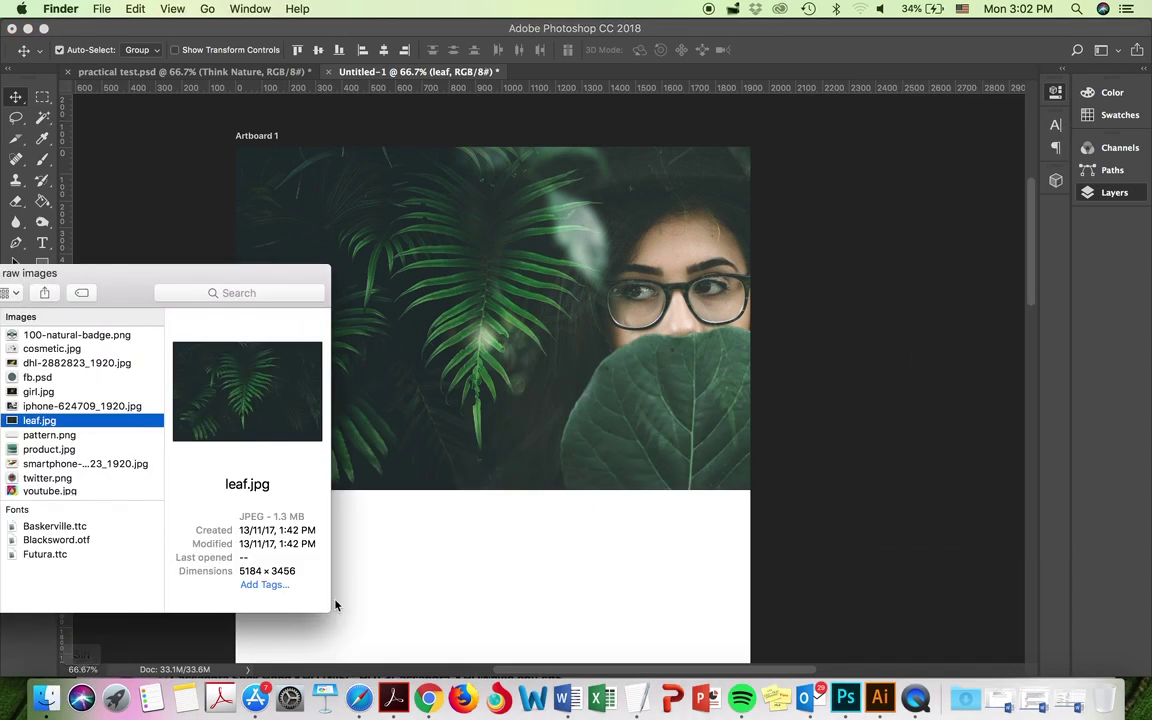
{"action": "left_click", "coordinate": [63, 450]}
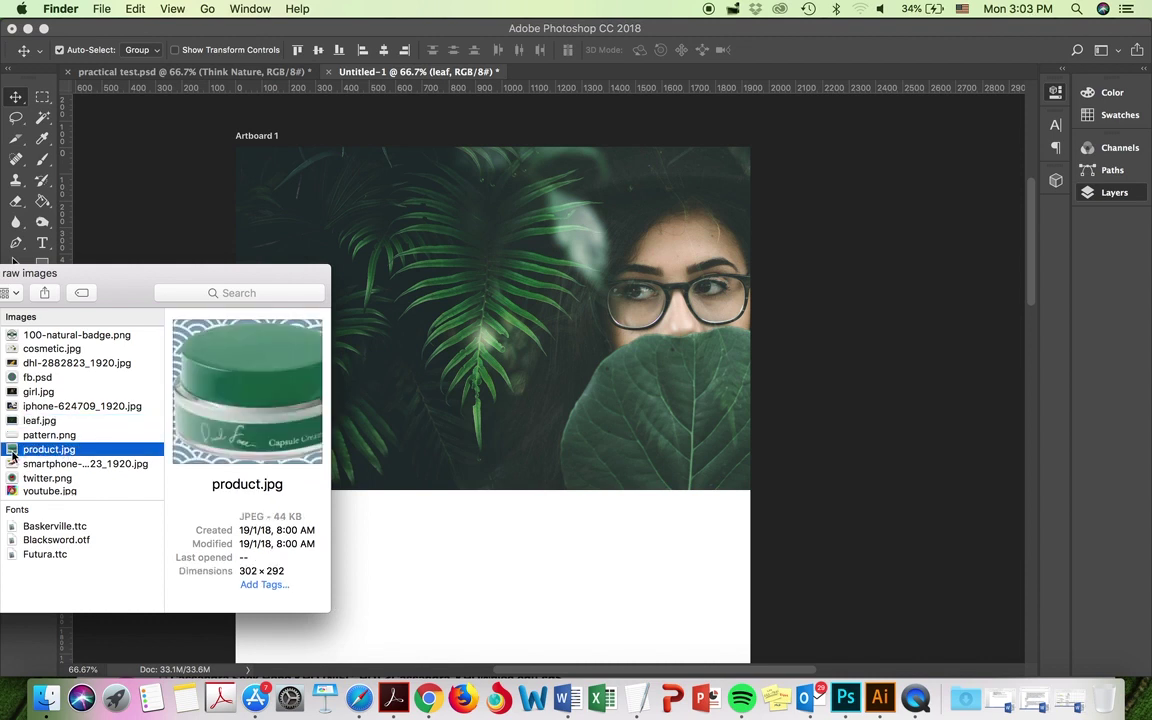
{"action": "left_click_drag", "start_coordinate": [12, 452], "coordinate": [549, 449]}
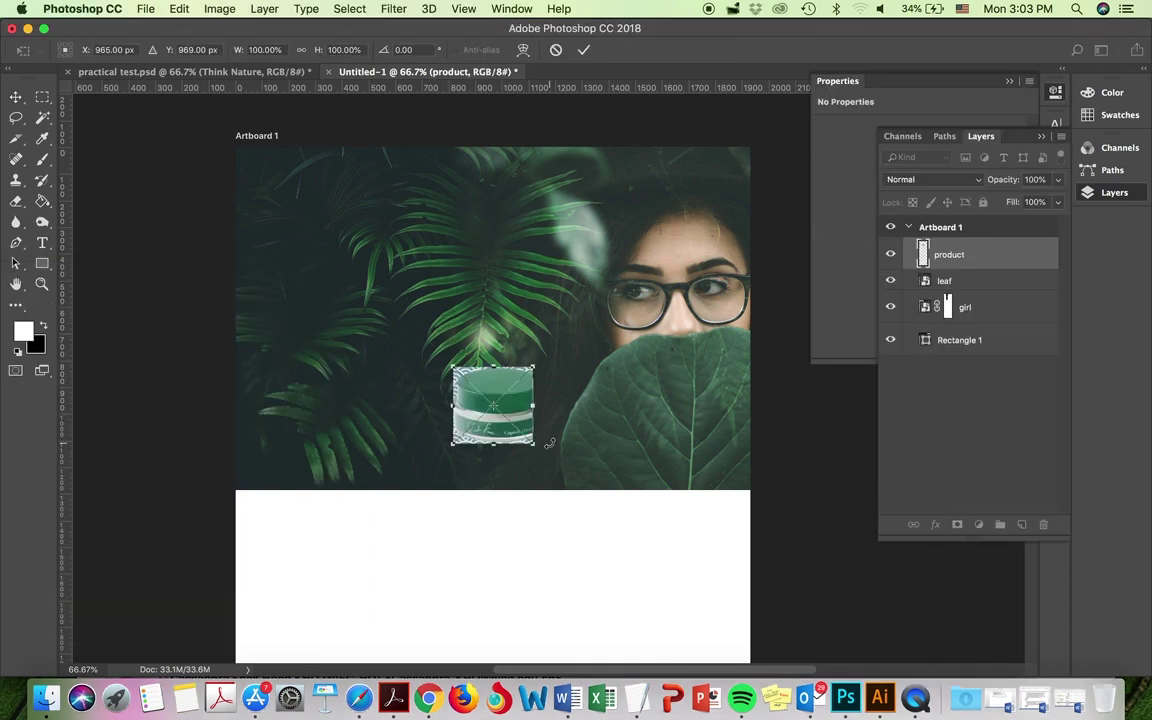
{"action": "left_click_drag", "start_coordinate": [531, 446], "coordinate": [575, 511]}
{"action": "key", "text": "Return"}
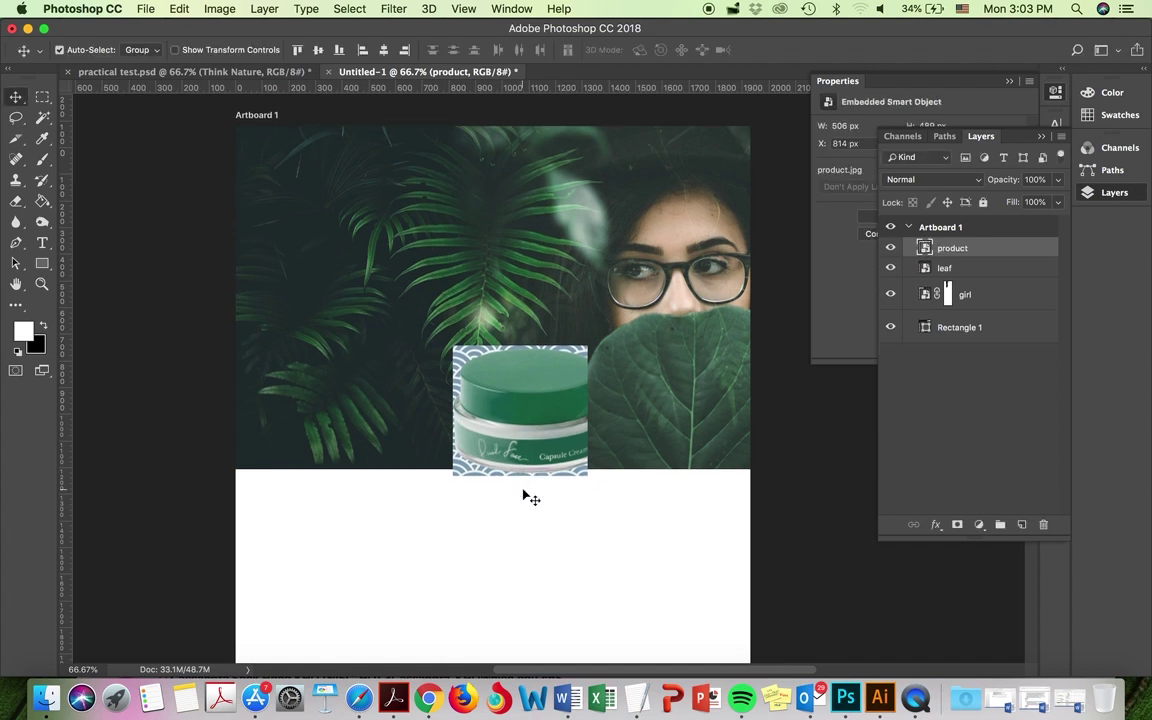
{"action": "scroll", "coordinate": [527, 495], "scroll_direction": "down", "scroll_amount": 5}
{"action": "left_click_drag", "start_coordinate": [523, 236], "coordinate": [494, 374]}
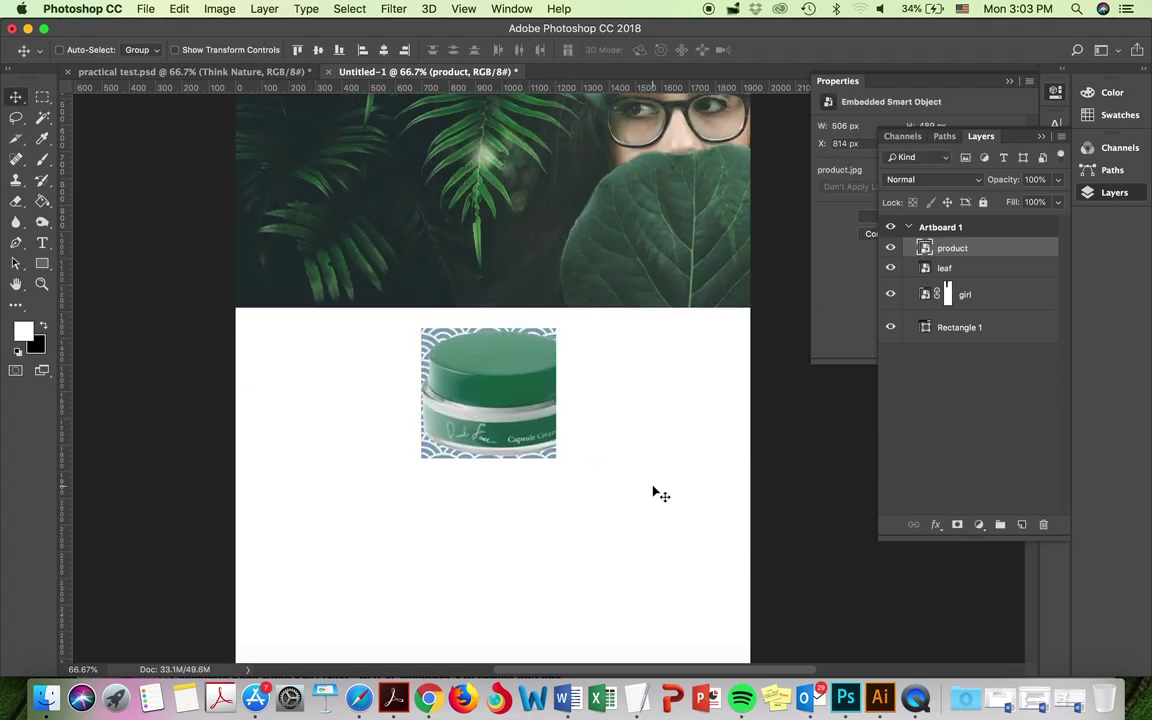
Step: Select the cream jar in the product image by tracing its outline with the Polygonal Lasso
{"action": "key", "text": "super+1"}
{"action": "key", "text": "super+equal"}
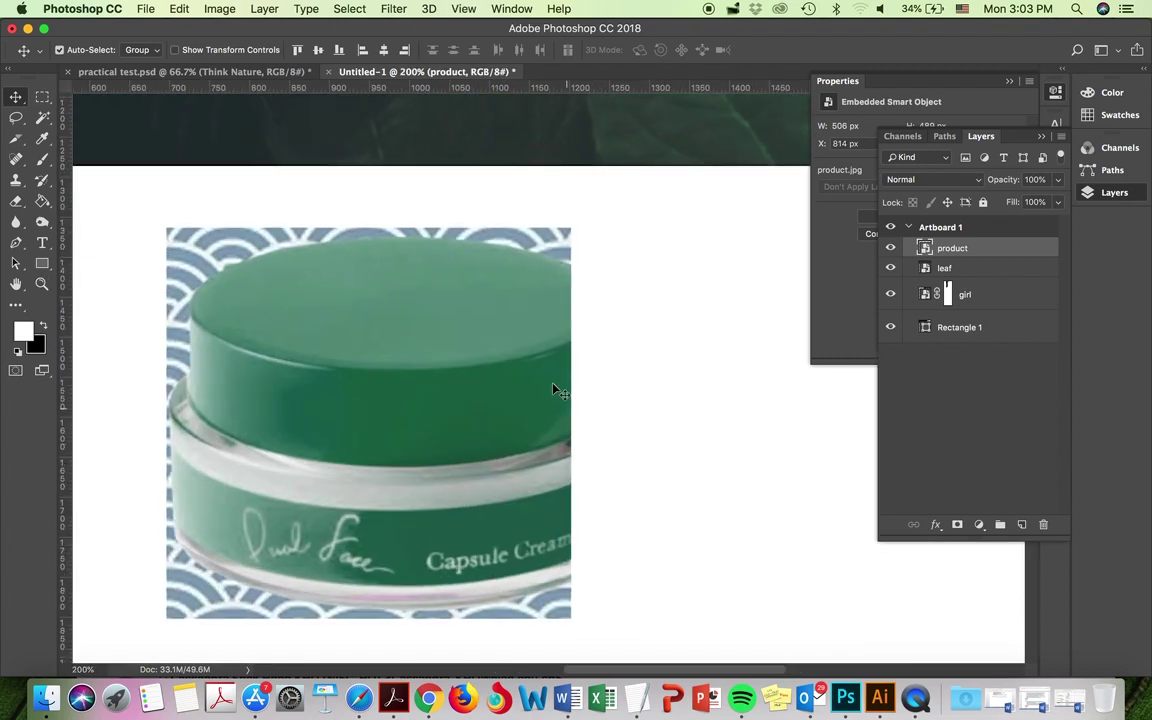
{"action": "scroll", "coordinate": [549, 379], "scroll_direction": "down", "scroll_amount": 1}
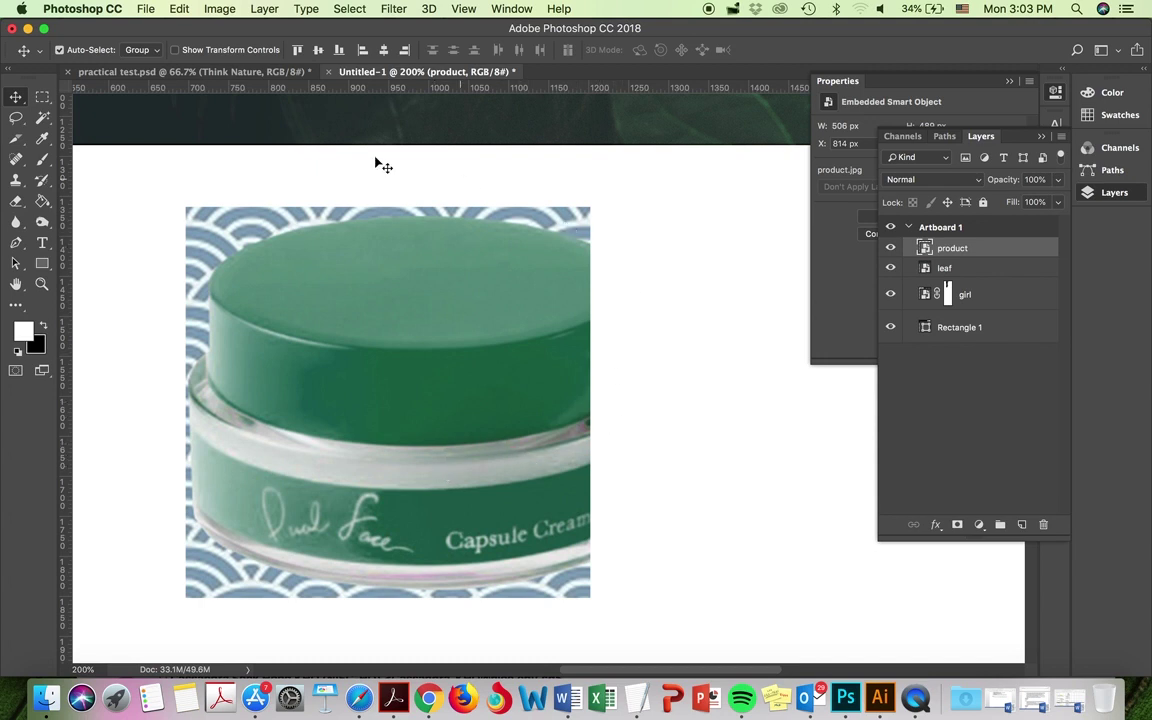
{"action": "left_click", "coordinate": [18, 122]}
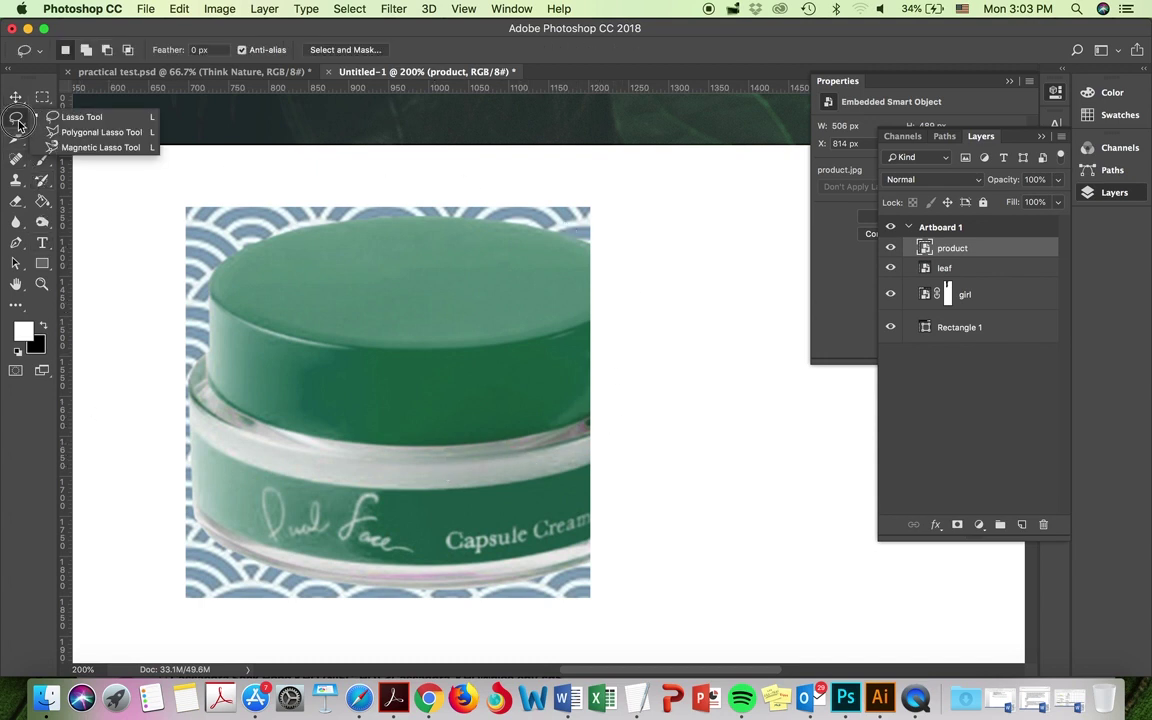
{"action": "left_click", "coordinate": [98, 132]}
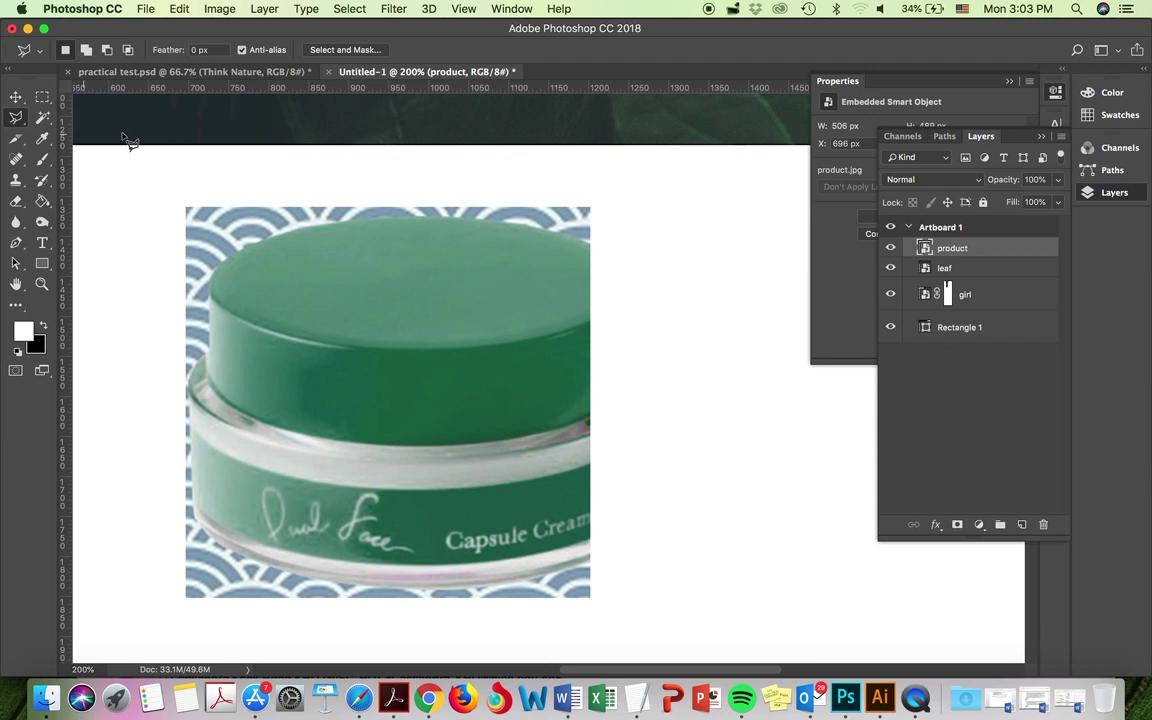
{"action": "left_click", "coordinate": [590, 243]}
{"action": "mouse_move", "coordinate": [554, 231]}
{"action": "left_mouse_down"}
{"action": "mouse_move", "coordinate": [440, 214]}
{"action": "mouse_move", "coordinate": [460, 219]}
{"action": "mouse_move", "coordinate": [349, 221]}
{"action": "mouse_move", "coordinate": [234, 246]}
{"action": "mouse_move", "coordinate": [212, 281]}
{"action": "mouse_move", "coordinate": [212, 351]}
{"action": "mouse_move", "coordinate": [191, 381]}
{"action": "mouse_move", "coordinate": [195, 520]}
{"action": "mouse_move", "coordinate": [245, 560]}
{"action": "mouse_move", "coordinate": [362, 588]}
{"action": "mouse_move", "coordinate": [493, 589]}
{"action": "mouse_move", "coordinate": [594, 566]}
{"action": "mouse_move", "coordinate": [625, 265]}
{"action": "mouse_move", "coordinate": [590, 241]}
{"action": "left_mouse_up"}
Step: Rasterize the product smart object layer so that its pixels can be deleted
{"action": "key", "text": "BackSpace"}
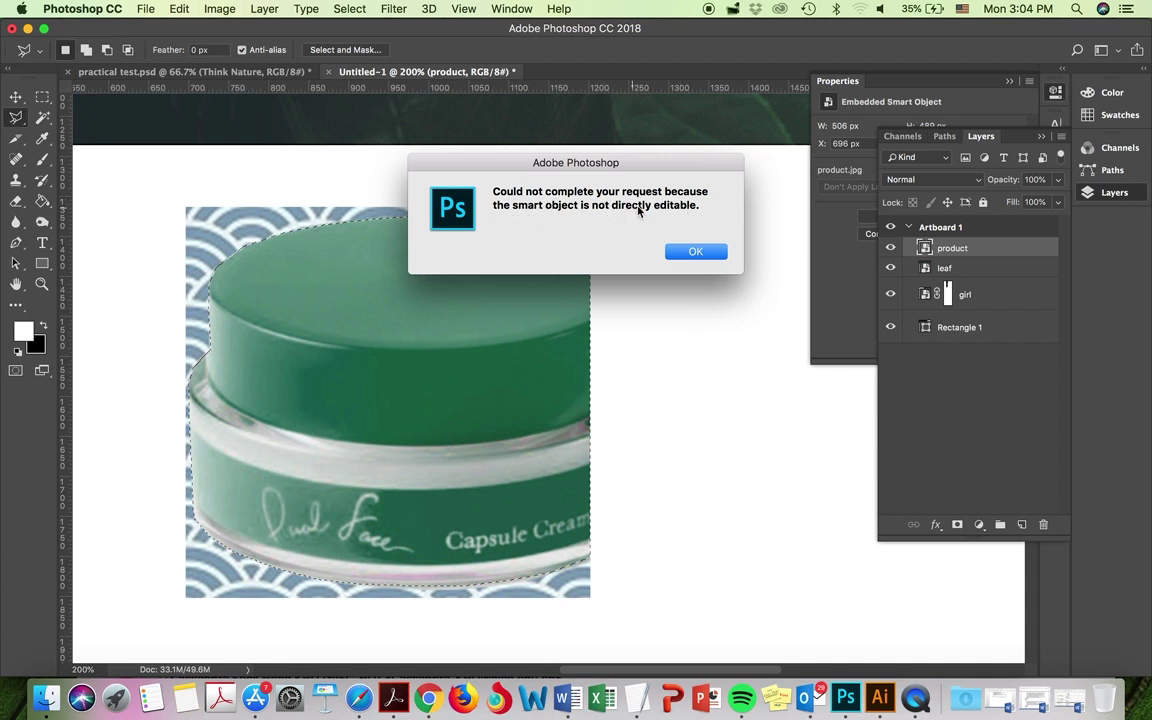
{"action": "left_click", "coordinate": [690, 252]}
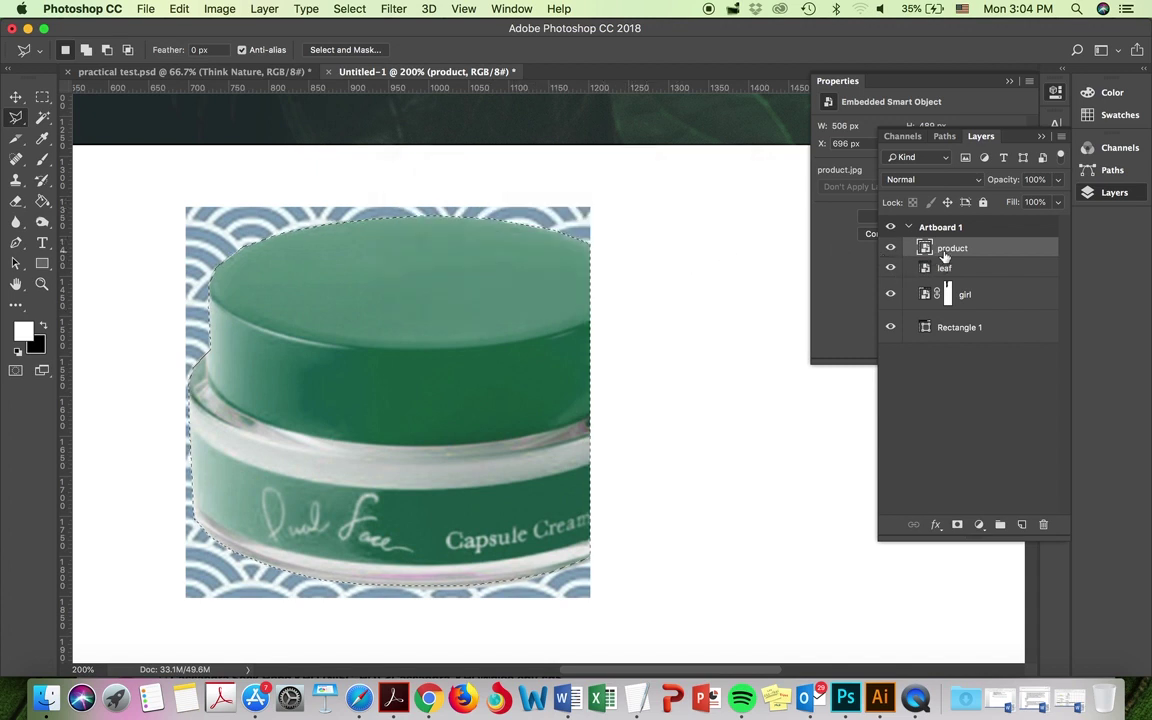
{"action": "right_click", "coordinate": [977, 252]}
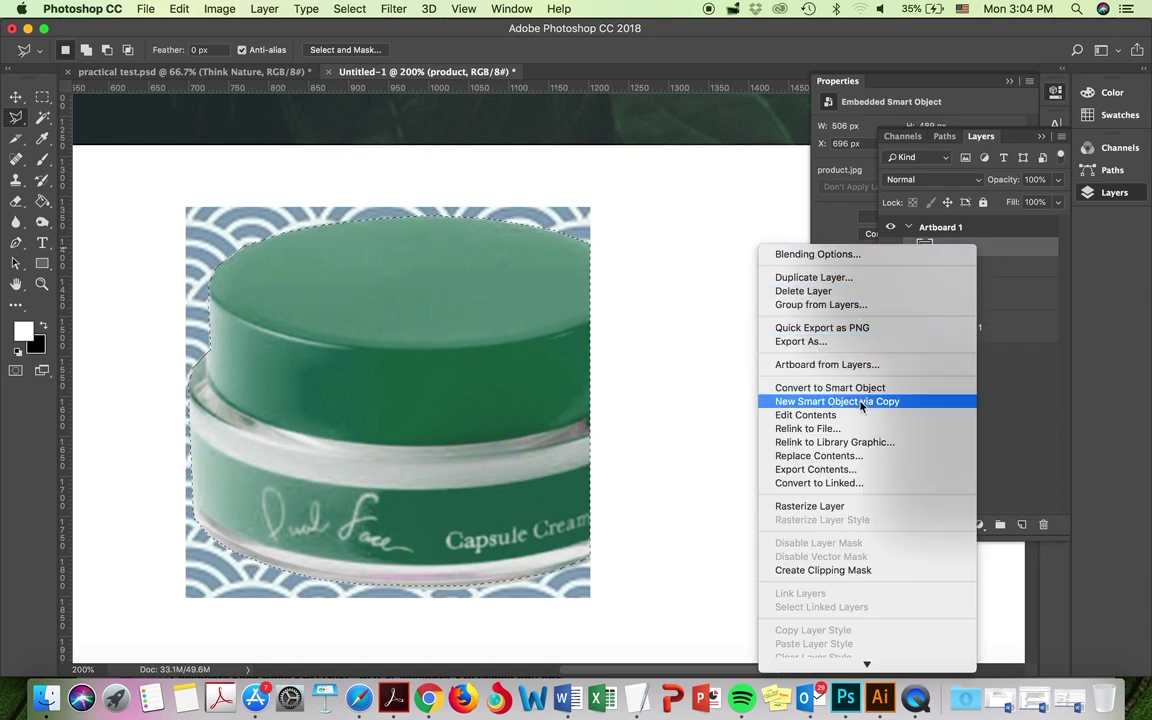
{"action": "left_click", "coordinate": [866, 510]}
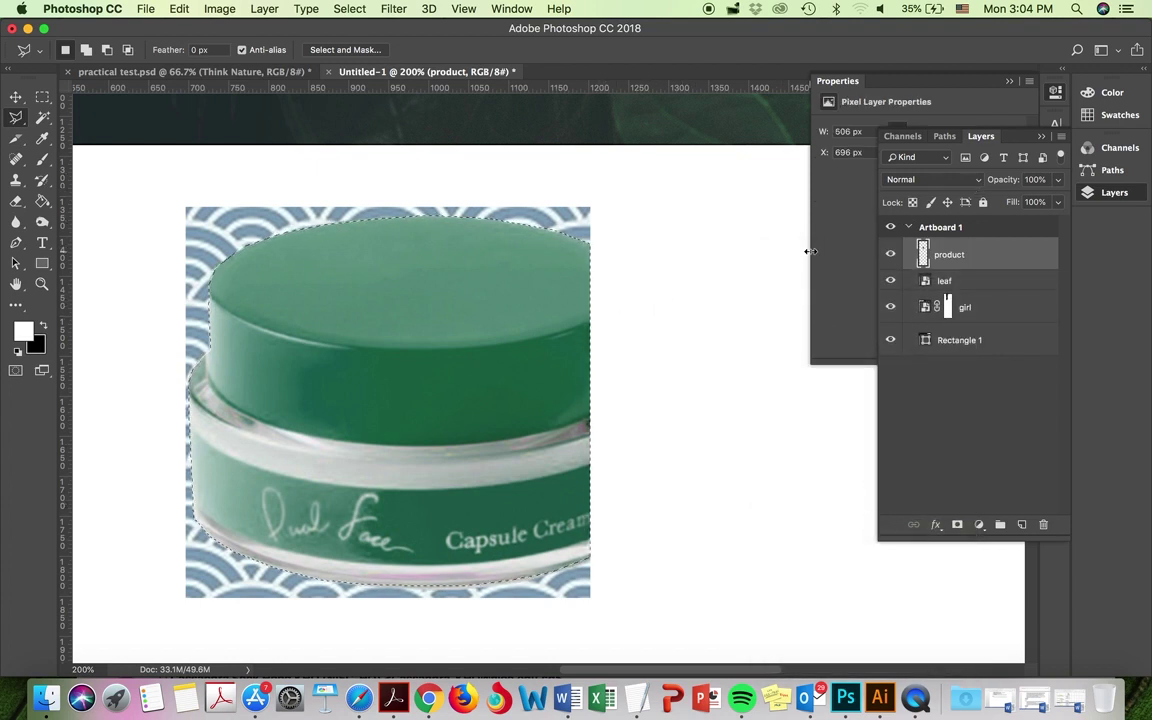
Step: Try deleting the contents of the jar selection and undo the deletion
{"action": "key", "text": "Delete"}
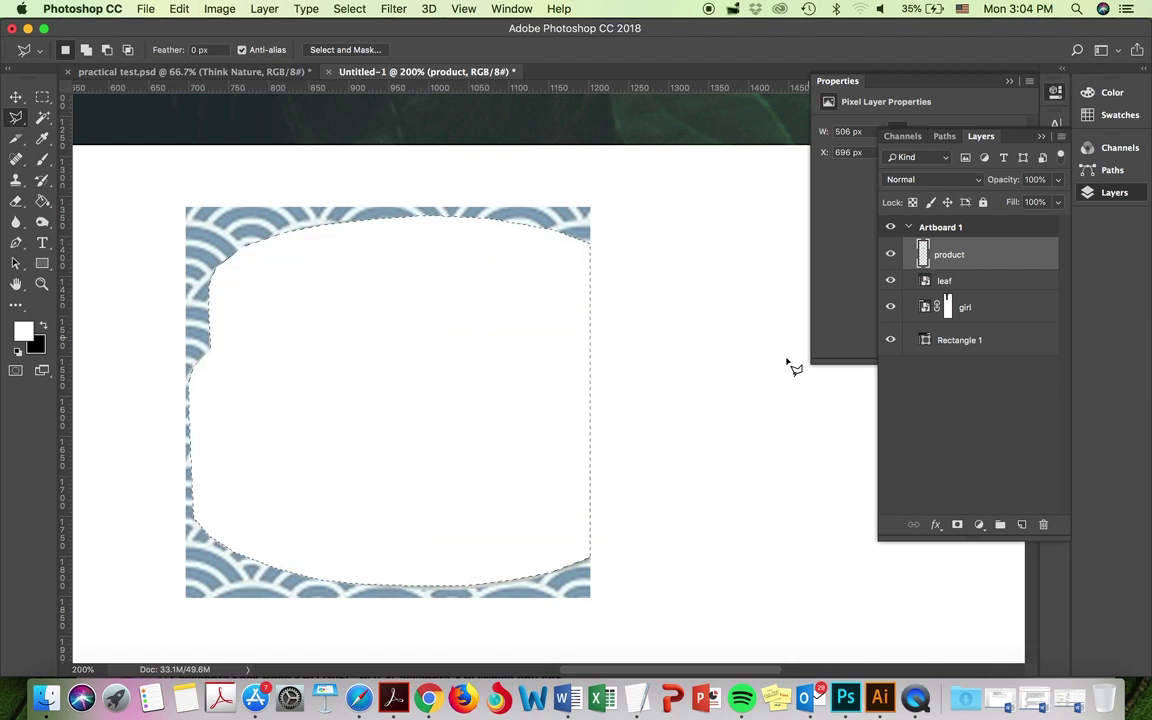
{"action": "key", "text": "super+z"}
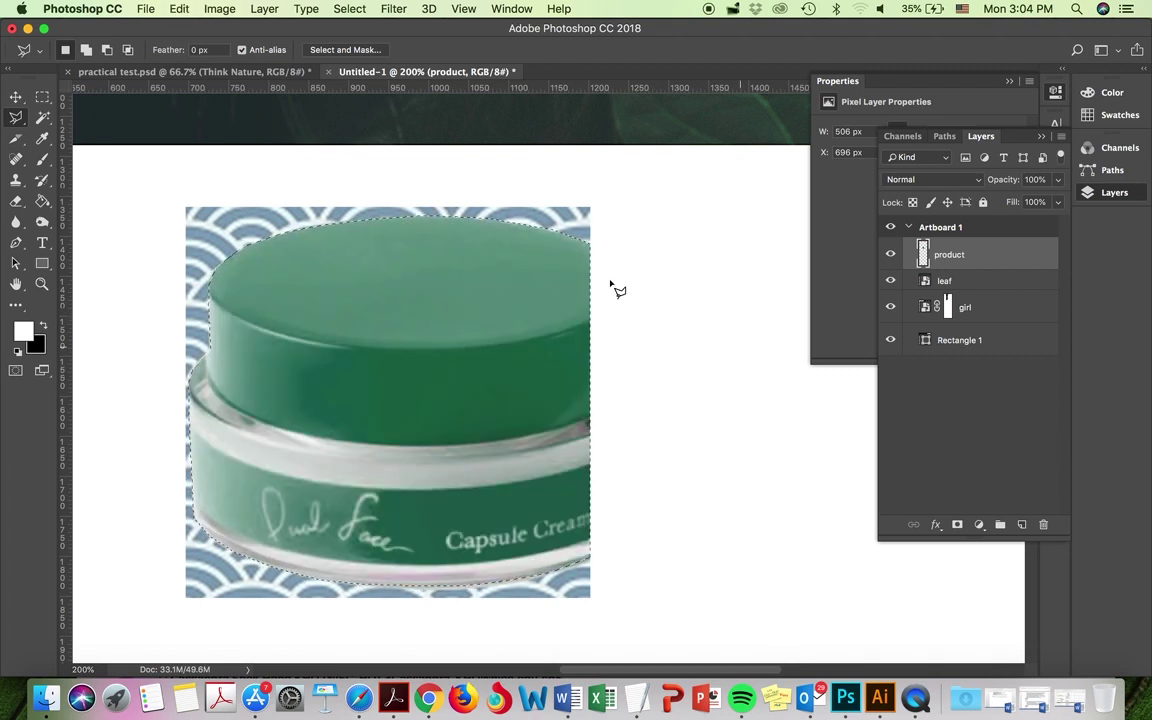
Step: Invert the jar selection, delete the patterned background around the jar, and clear the selection
{"action": "left_click", "coordinate": [347, 9]}
{"action": "left_click", "coordinate": [347, 9]}
{"action": "left_click", "coordinate": [350, 9]}
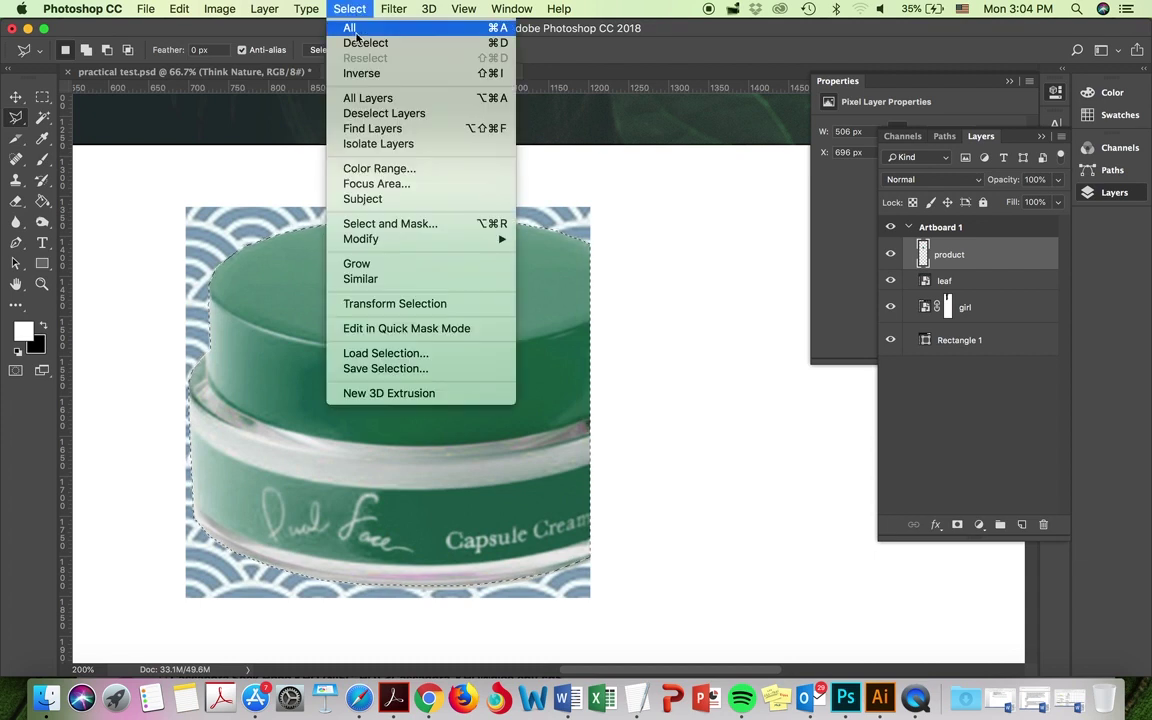
{"action": "left_click", "coordinate": [337, 71]}
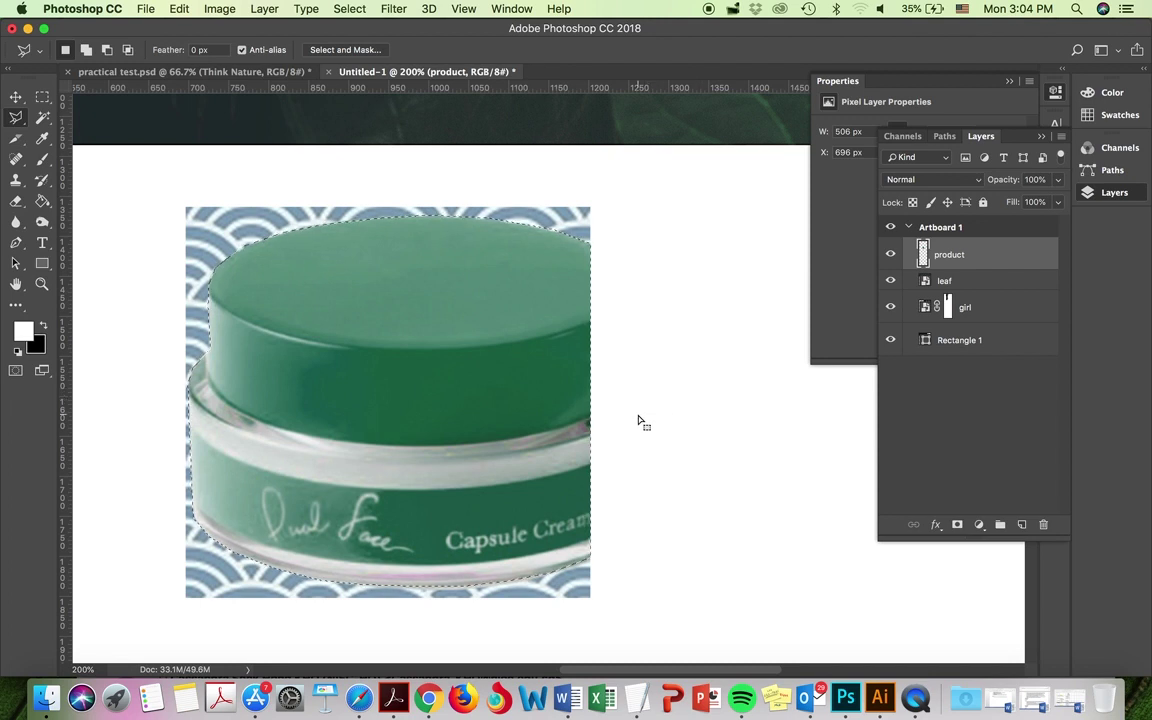
{"action": "key", "text": "Delete"}
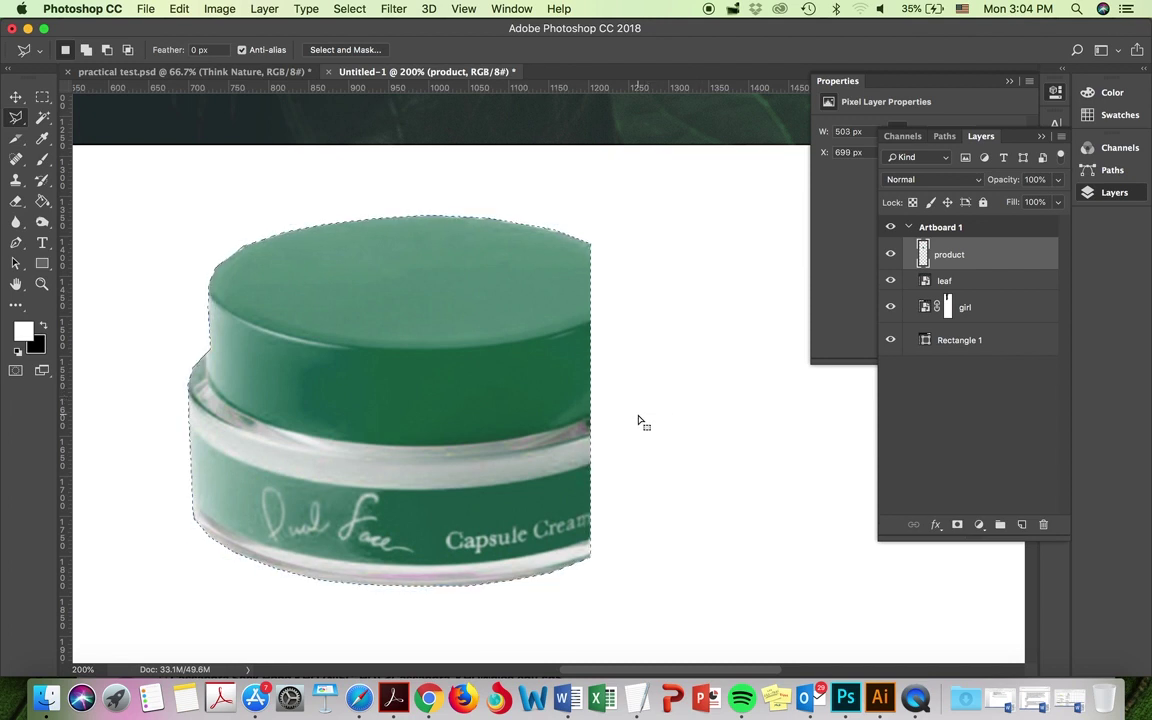
{"action": "left_click", "coordinate": [350, 9]}
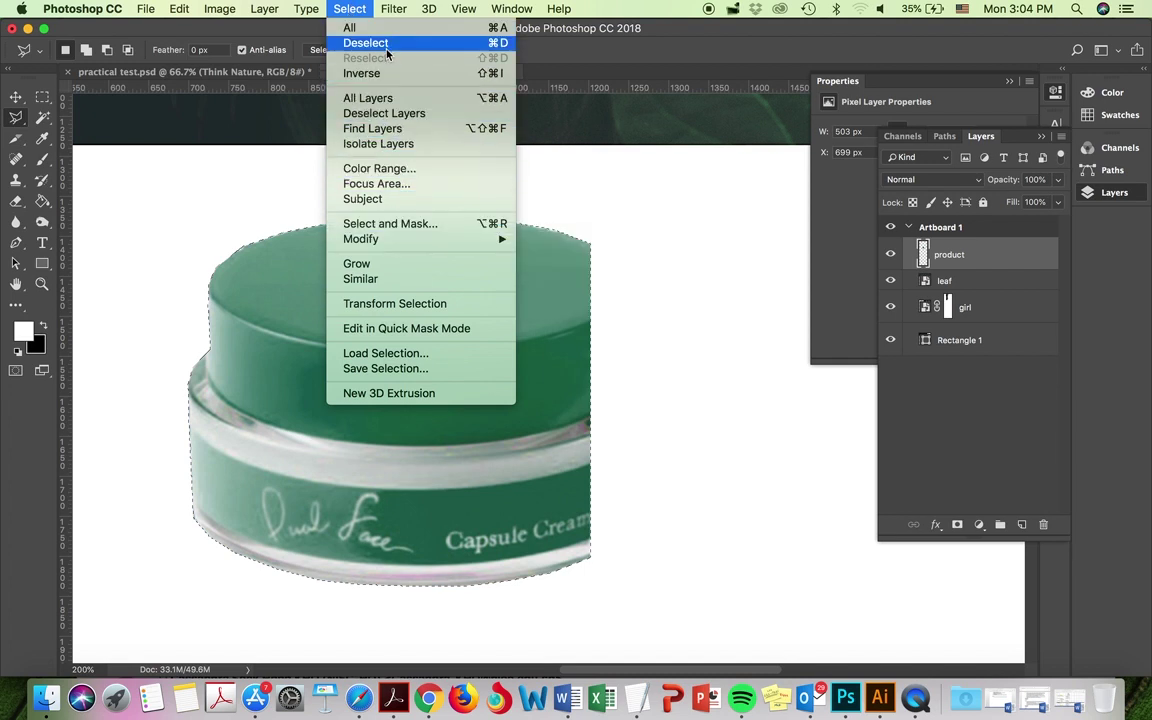
{"action": "left_click", "coordinate": [348, 42]}
{"action": "key", "text": "v"}
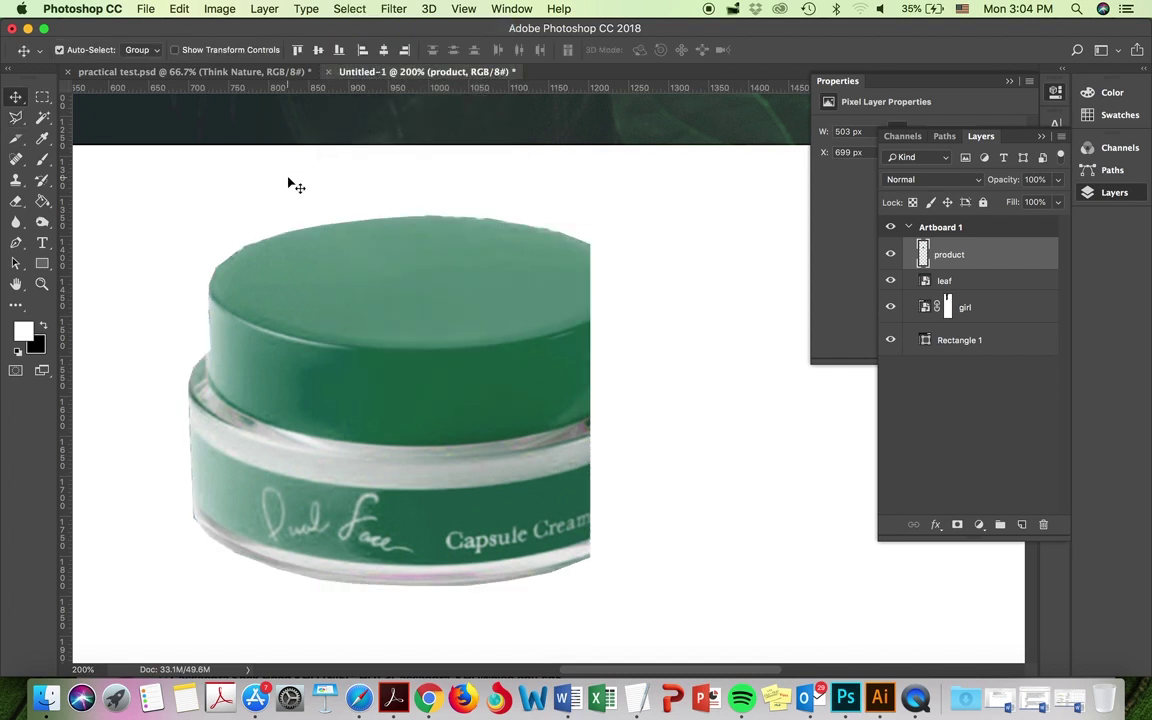
{"action": "key", "text": "super+minus"}
{"action": "key", "text": "super+minus"}
{"action": "key", "text": "super+minus"}
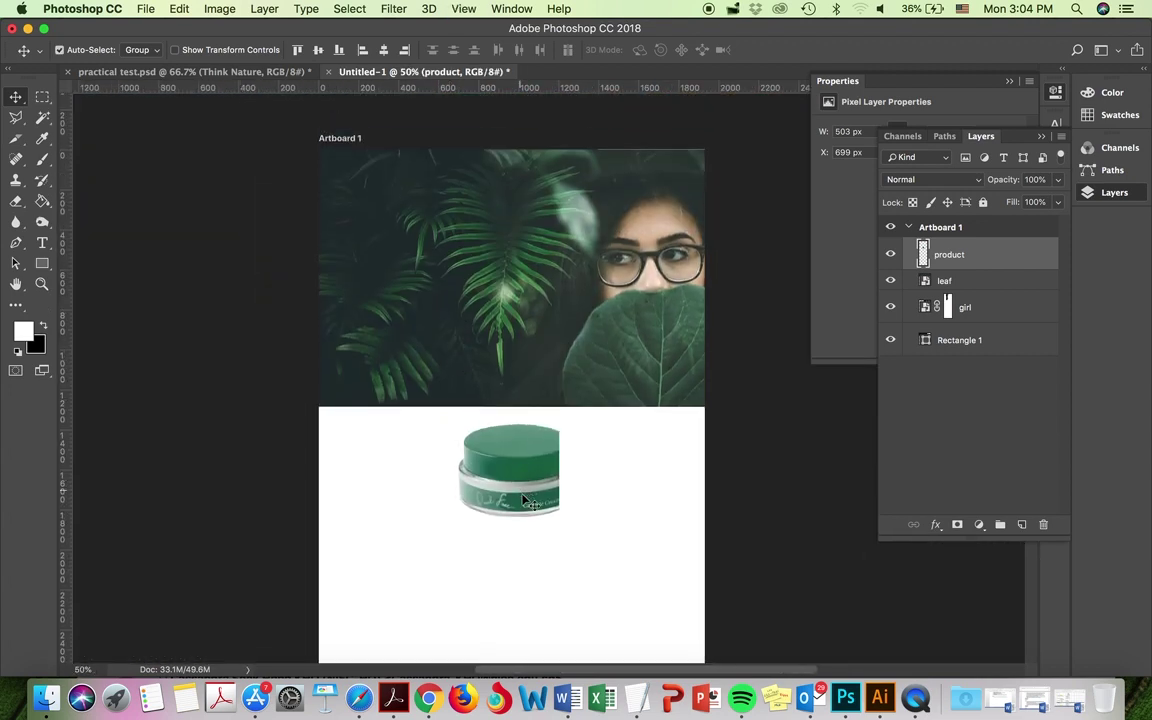
Step: Move the product jar onto the left part of the header's leaf background and compare its placement with practical test.psd
{"action": "left_click_drag", "start_coordinate": [465, 445], "coordinate": [418, 297]}
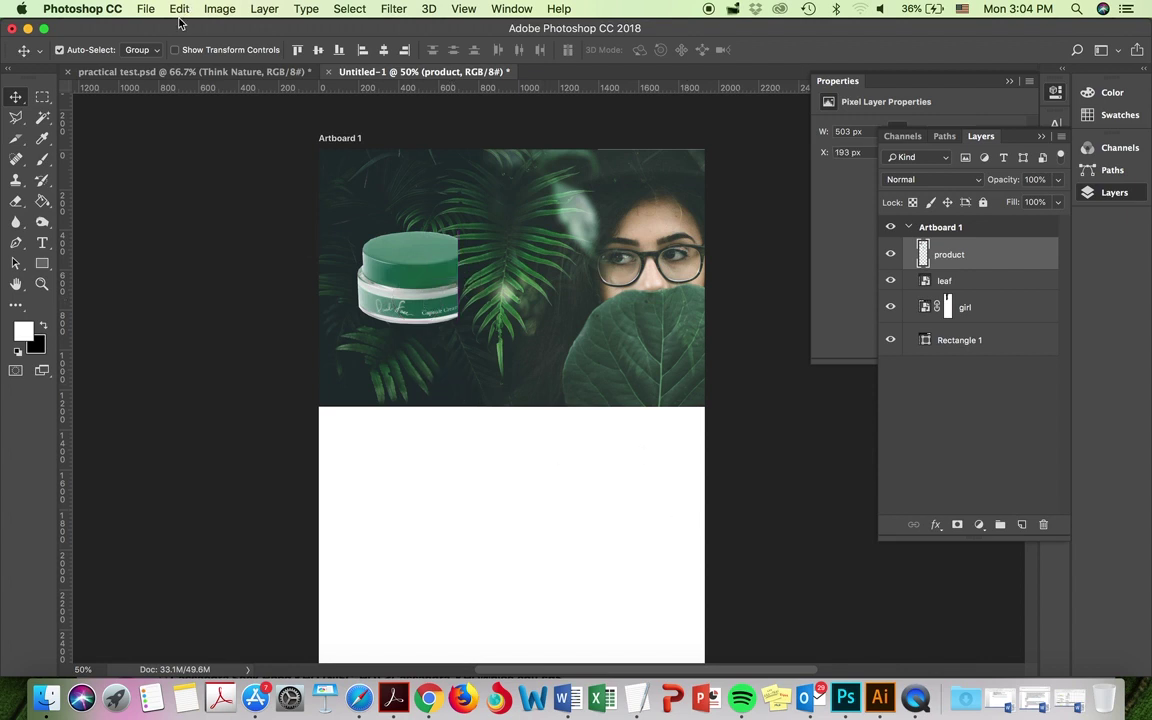
{"action": "left_click", "coordinate": [190, 71]}
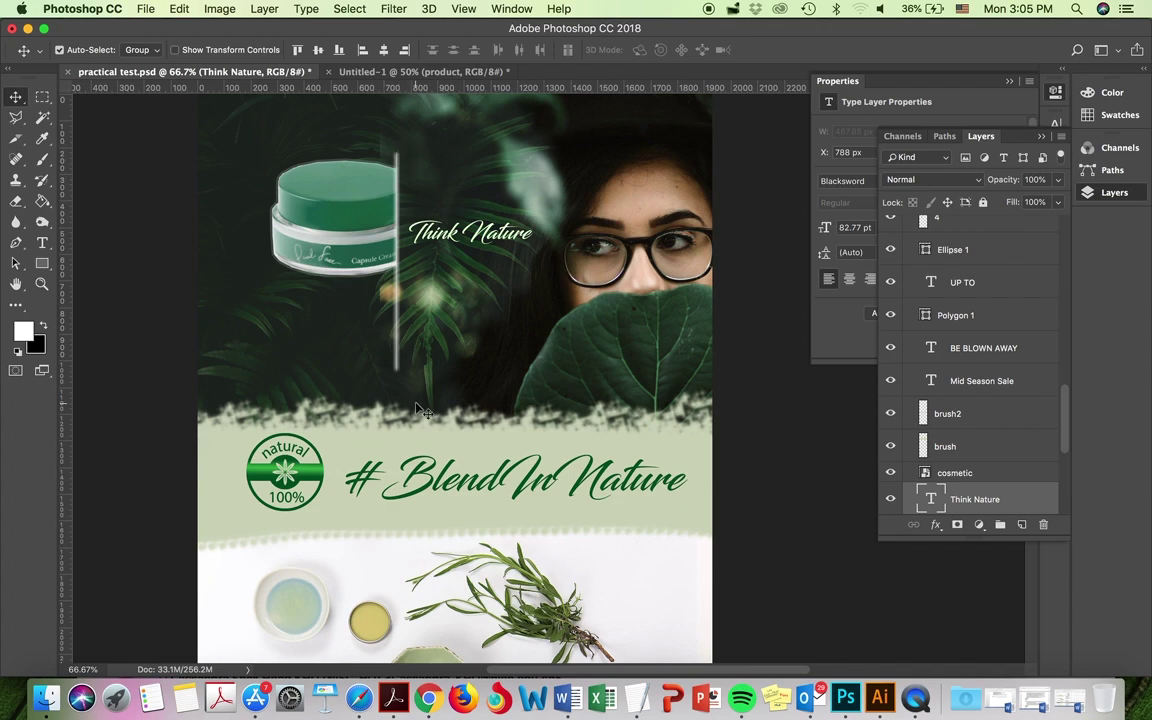
{"action": "left_click", "coordinate": [450, 76]}
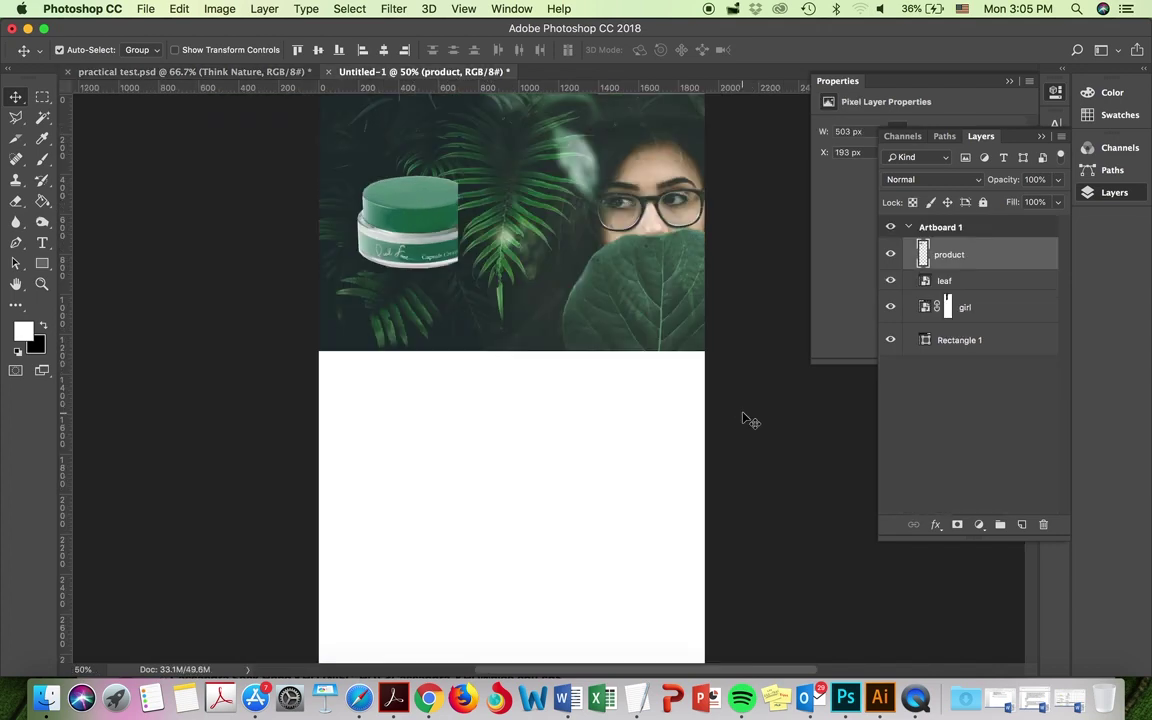
Step: Scale the product jar down to about 428 px wide
{"action": "key", "text": "super+equal"}
{"action": "key", "text": "super+equal"}
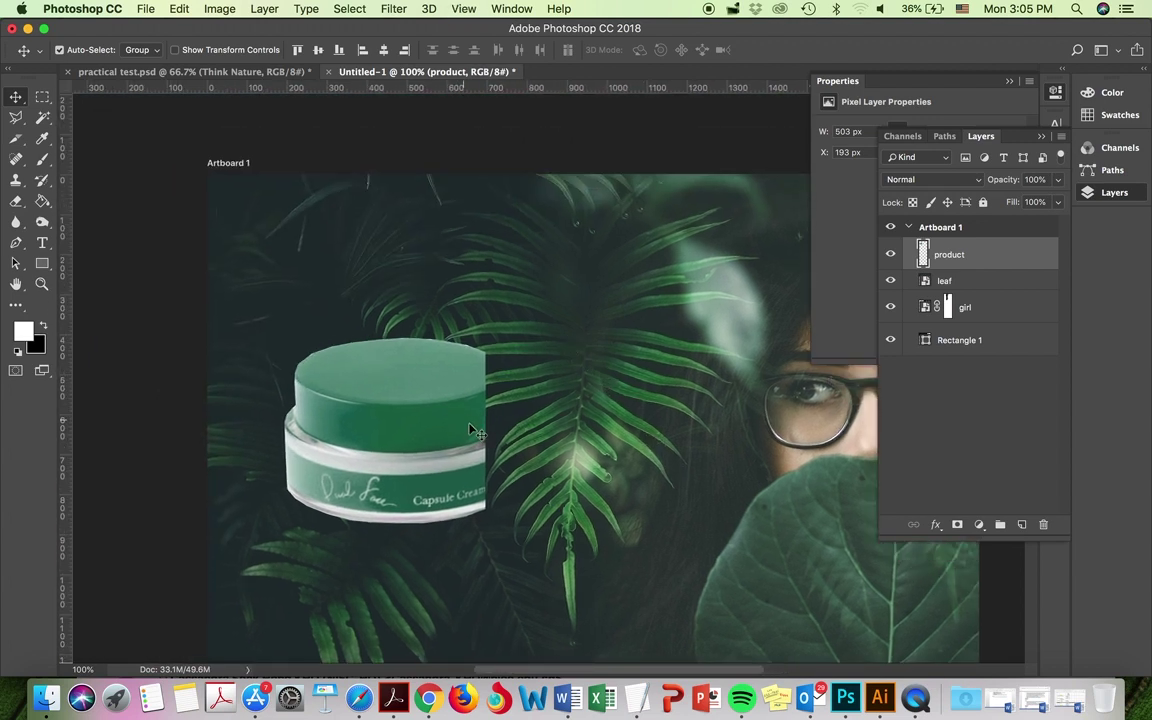
{"action": "key", "text": "super+t"}
{"action": "left_click_drag", "start_coordinate": [486, 524], "coordinate": [461, 503]}
{"action": "key", "text": "Return"}
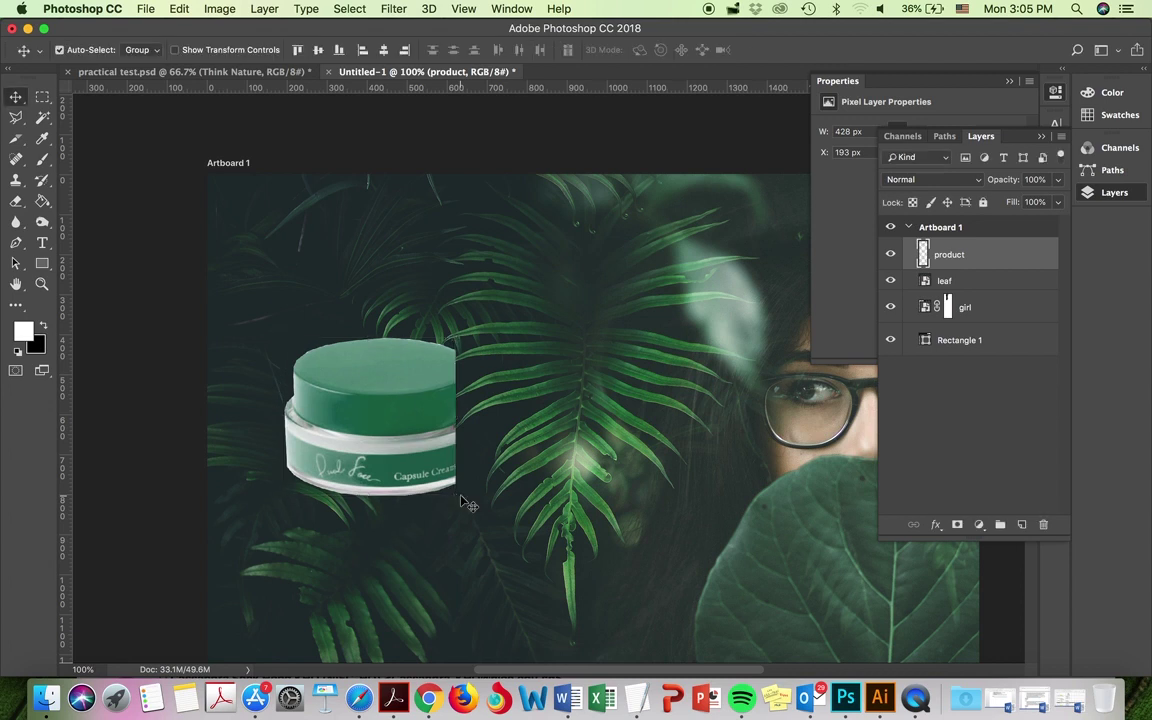
Step: Set up the Line tool to draw a shape with no fill and a white stroke
{"action": "scroll", "coordinate": [462, 323], "scroll_direction": "down", "scroll_amount": 5}
{"action": "scroll", "coordinate": [463, 324], "scroll_direction": "right", "scroll_amount": 4}
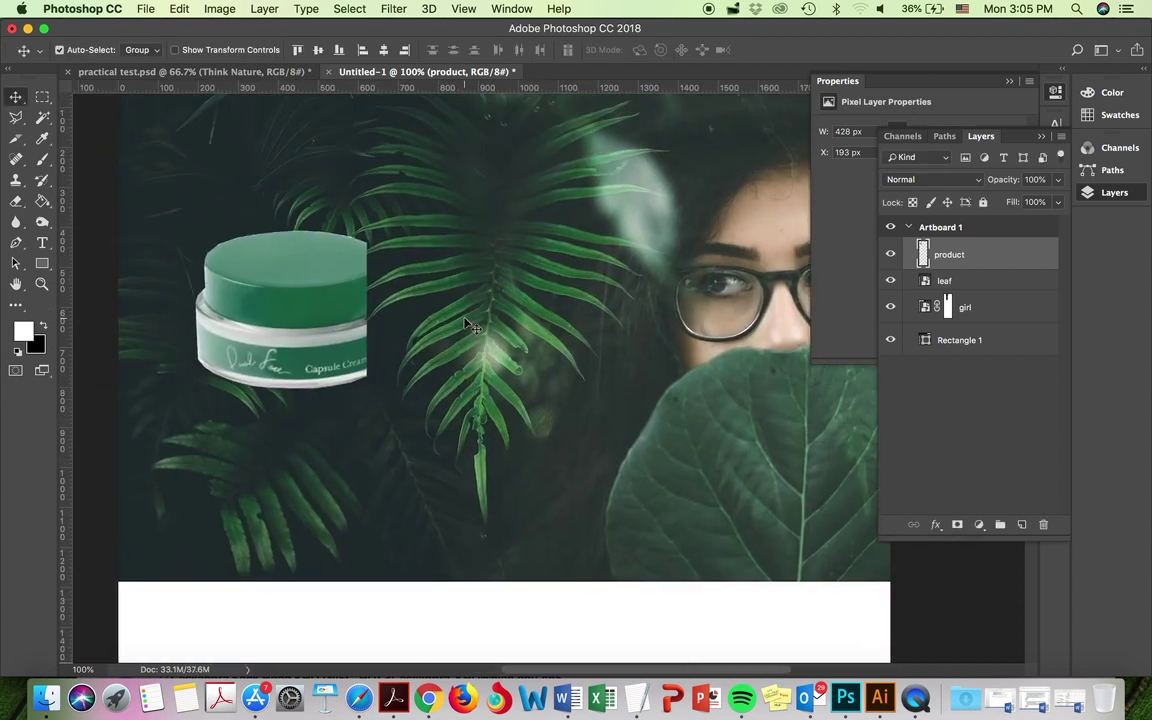
{"action": "left_click", "coordinate": [42, 263]}
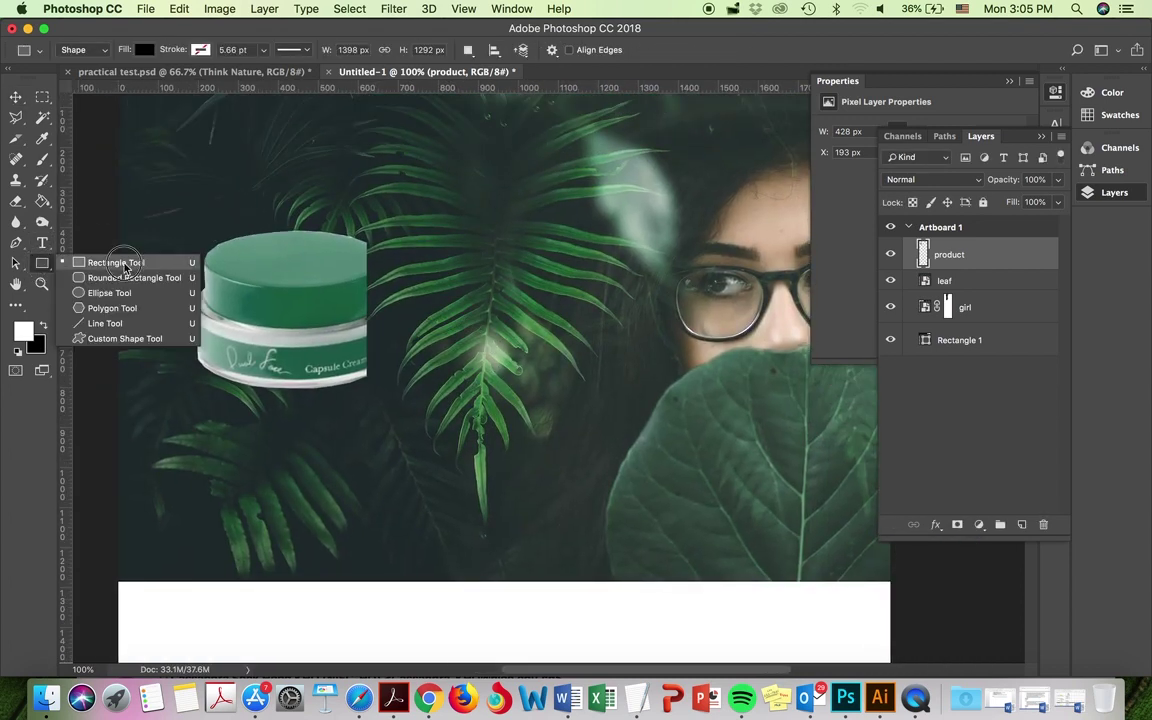
{"action": "left_click", "coordinate": [130, 322]}
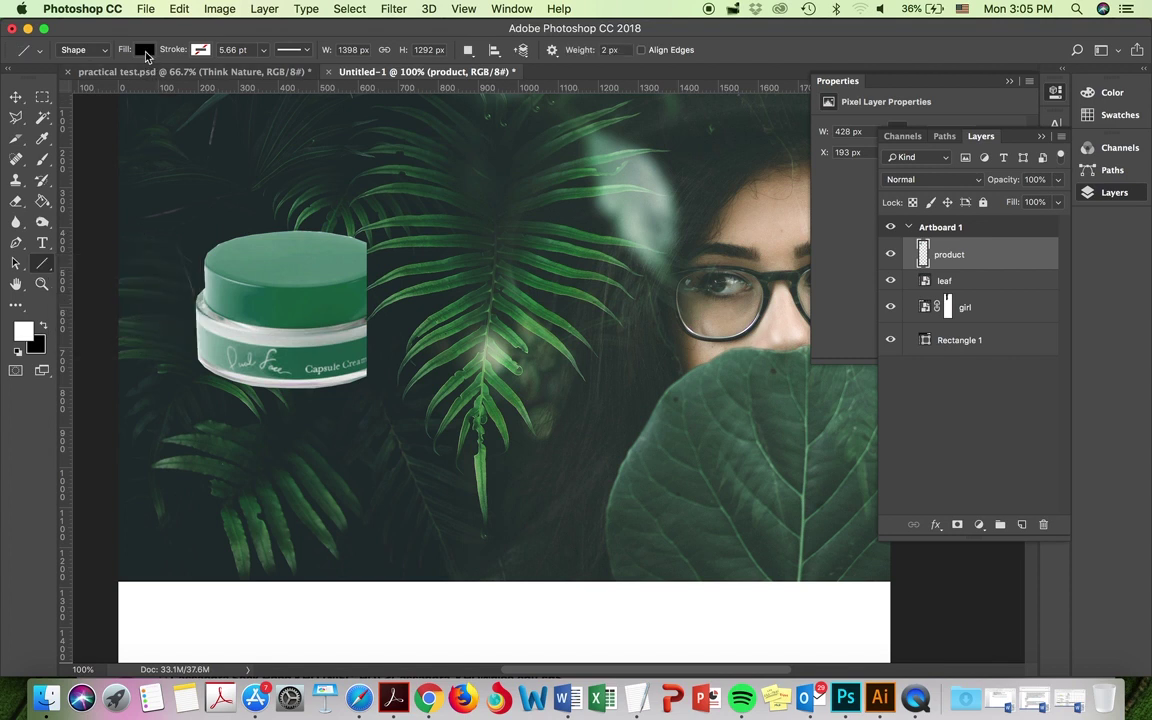
{"action": "left_click", "coordinate": [145, 52]}
{"action": "left_click", "coordinate": [84, 79]}
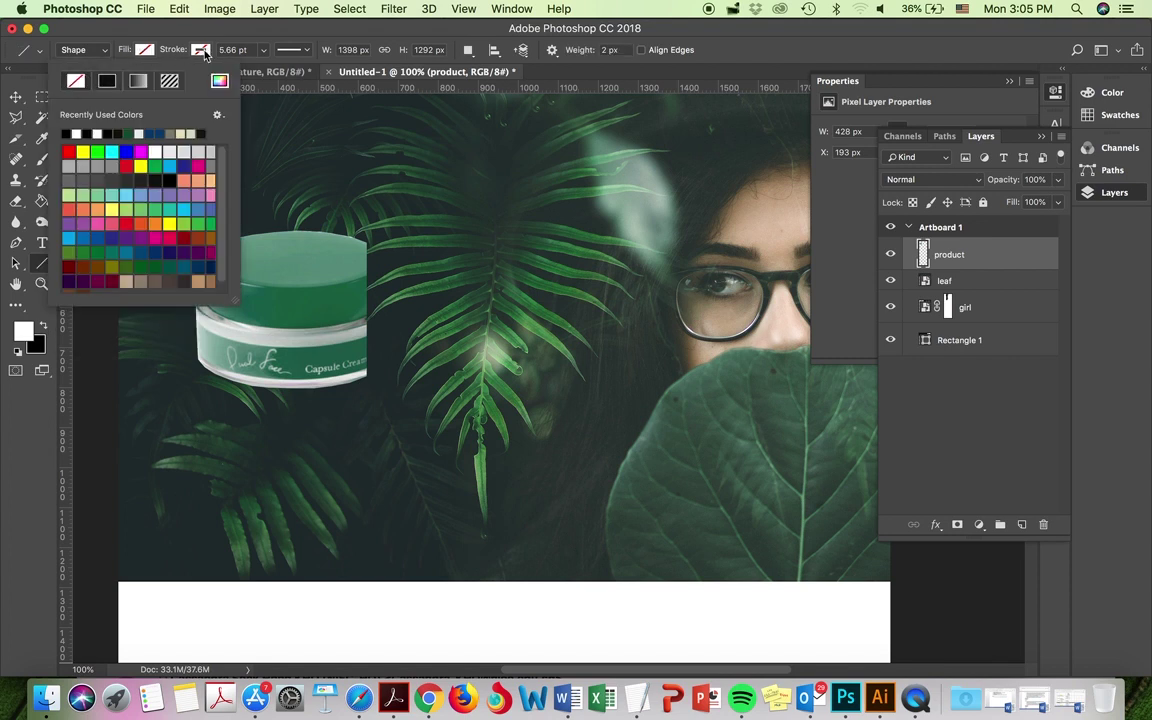
{"action": "left_click", "coordinate": [202, 51]}
{"action": "left_click", "coordinate": [161, 133]}
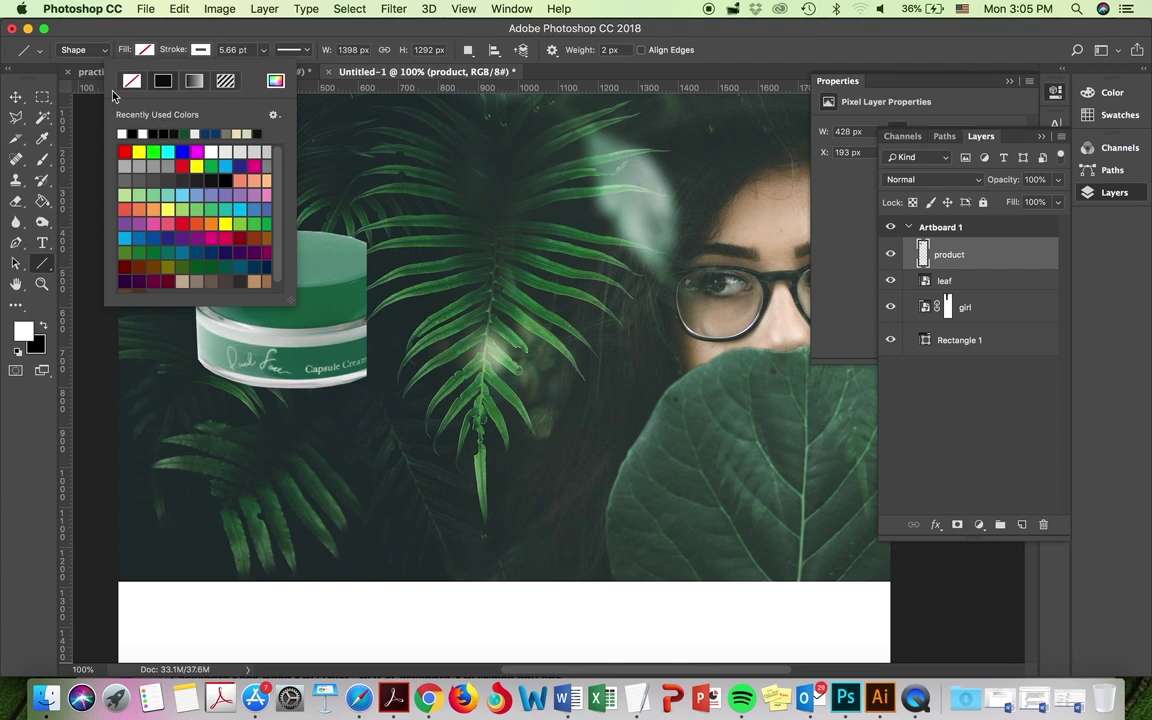
{"action": "left_click", "coordinate": [124, 33]}
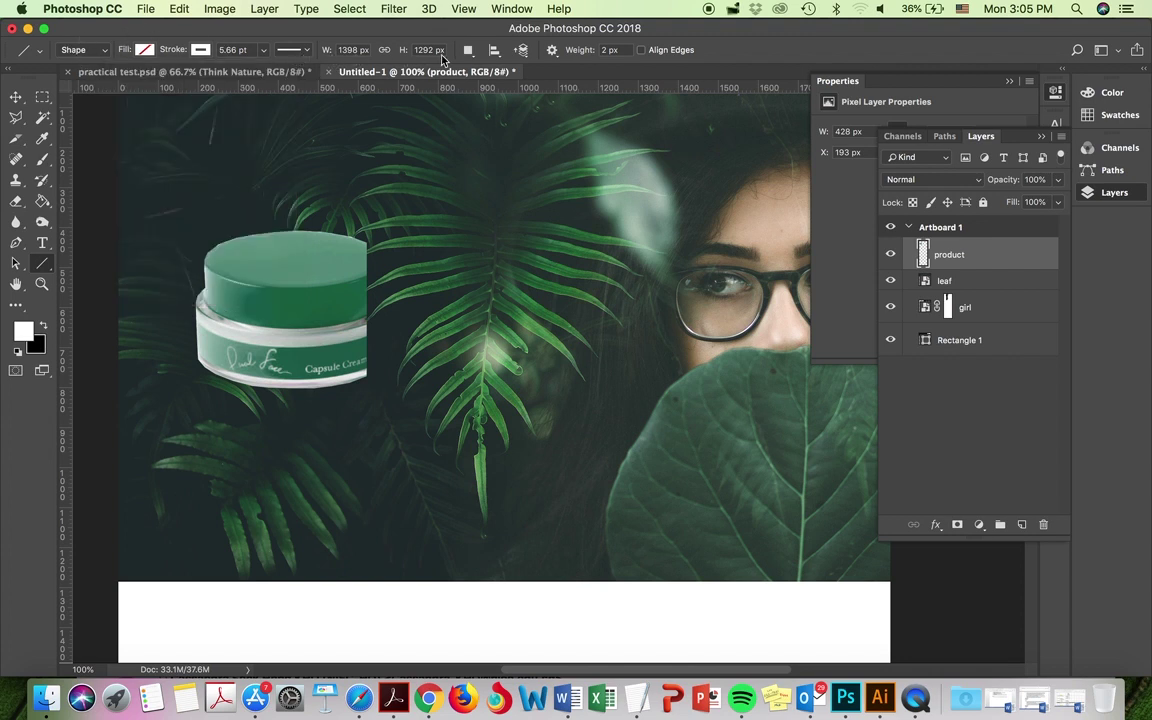
Step: Set the stroke width to 2 pt and draw a vertical line about 836 px long along the jar's straight cut edge
{"action": "left_click", "coordinate": [263, 49]}
{"action": "left_click_drag", "start_coordinate": [262, 70], "coordinate": [256, 74]}
{"action": "double_click", "coordinate": [230, 49]}
{"action": "type", "text": "2"}
{"action": "left_click_drag", "start_coordinate": [367, 212], "coordinate": [411, 546]}
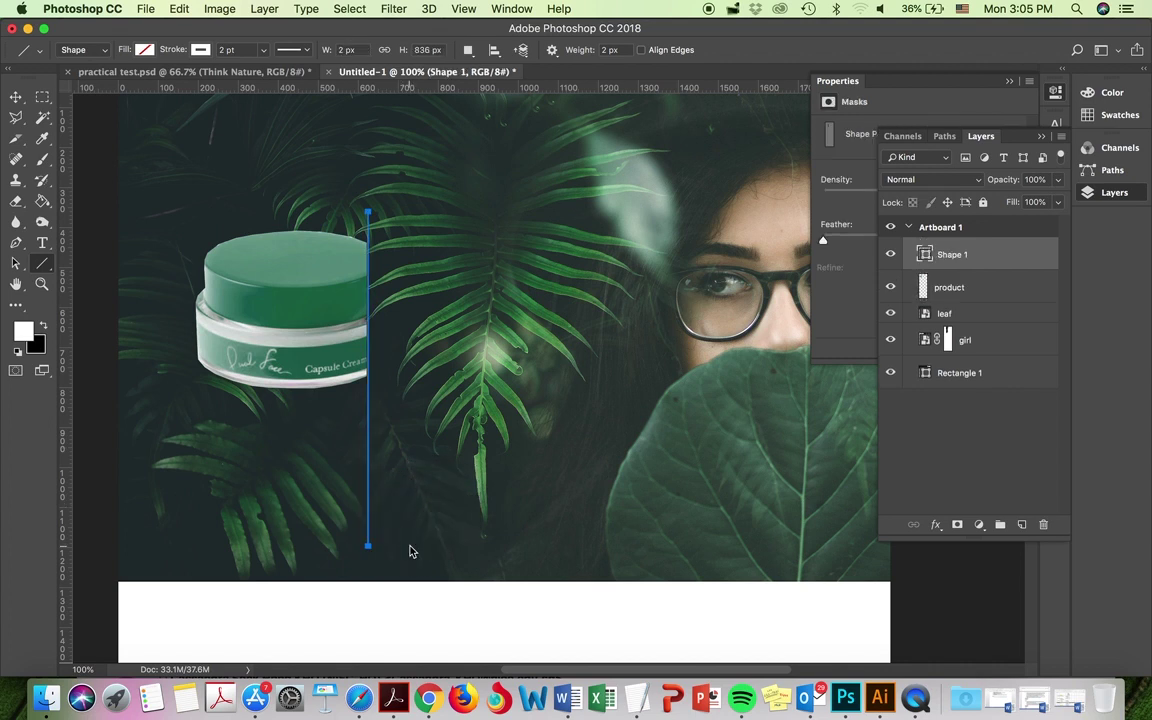
{"action": "left_click", "coordinate": [15, 97]}
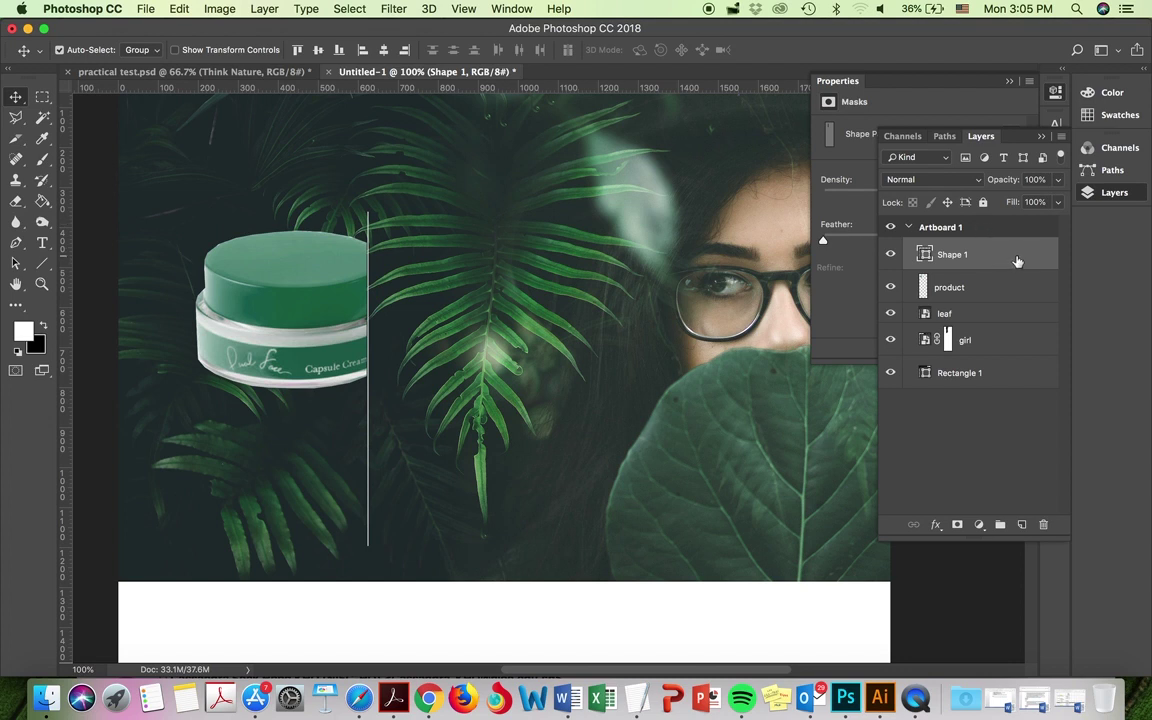
Step: Add an Outer Glow to the vertical line with 56% opacity, 24% noise, 17% spread and 49 px size
{"action": "left_click", "coordinate": [936, 526]}
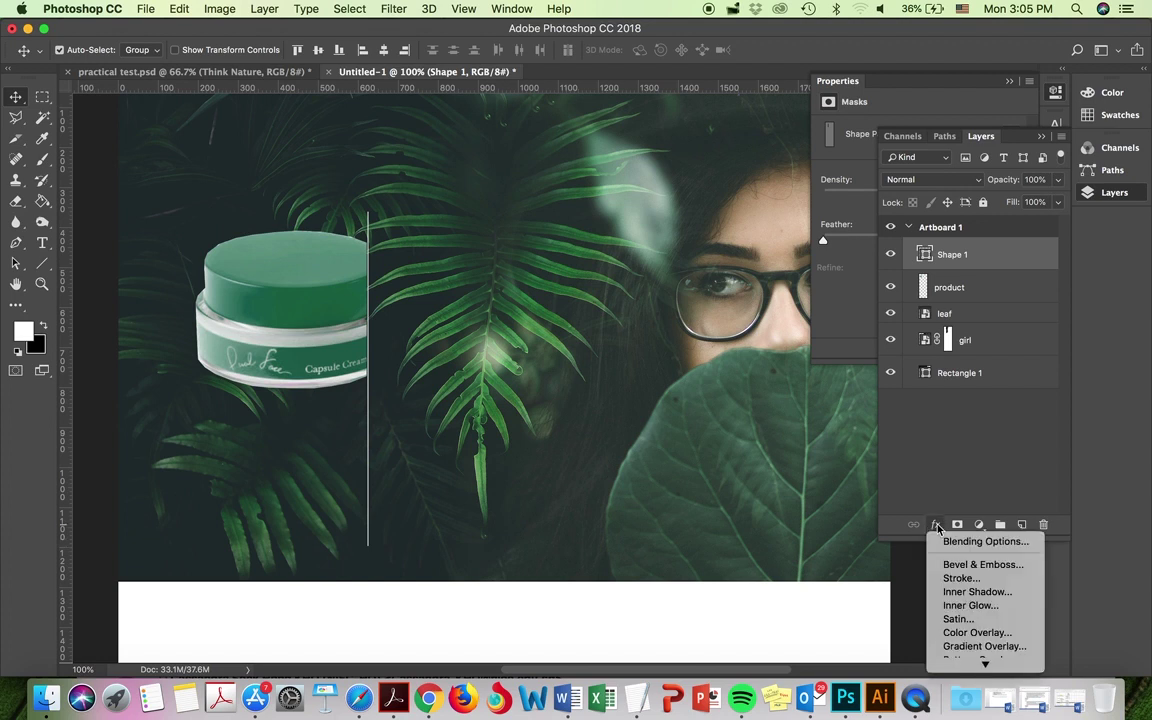
{"action": "left_click", "coordinate": [986, 651]}
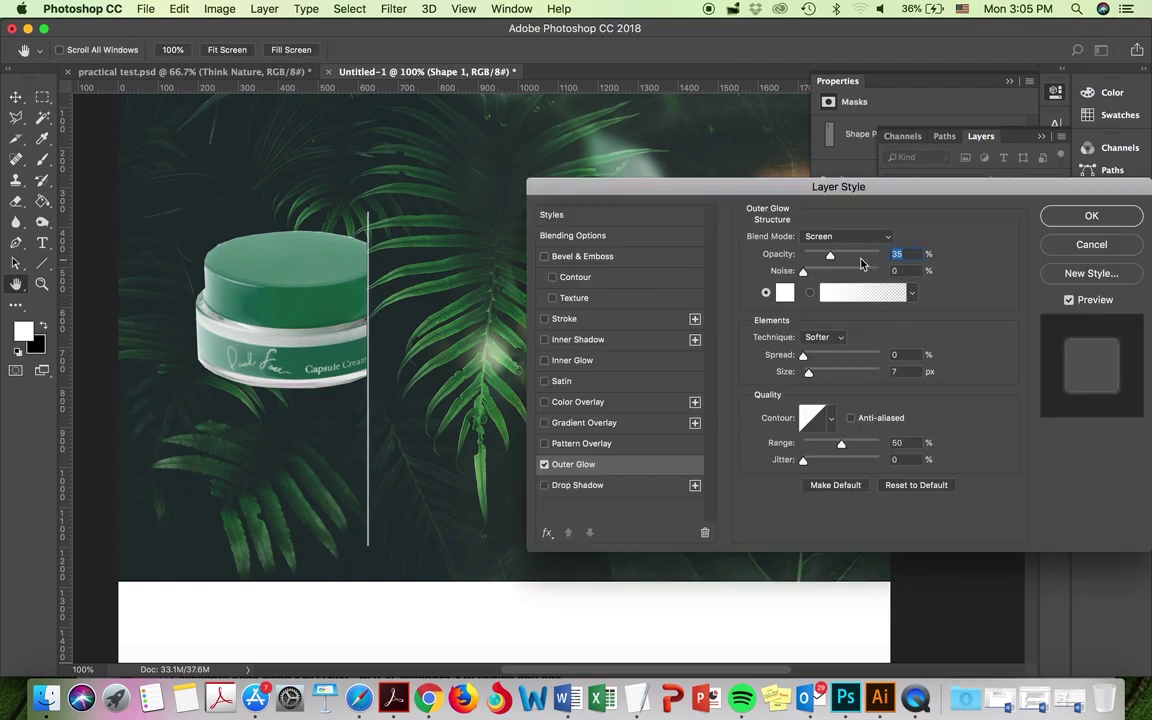
{"action": "left_click", "coordinate": [846, 257]}
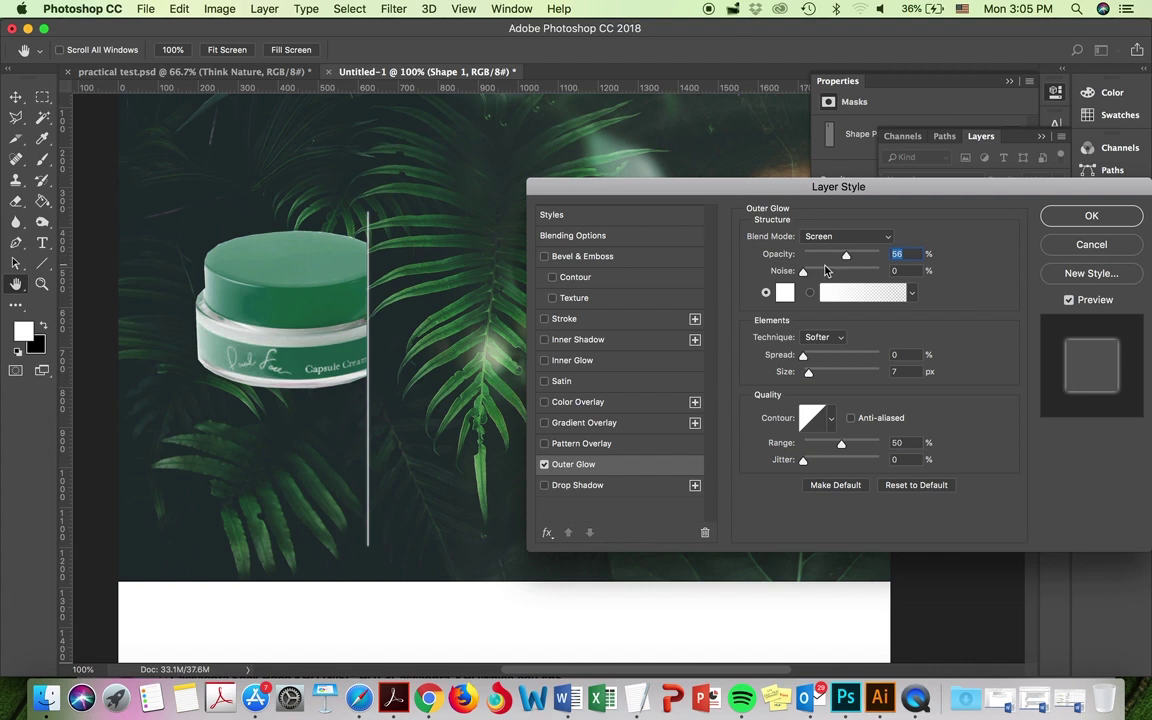
{"action": "left_click", "coordinate": [822, 271]}
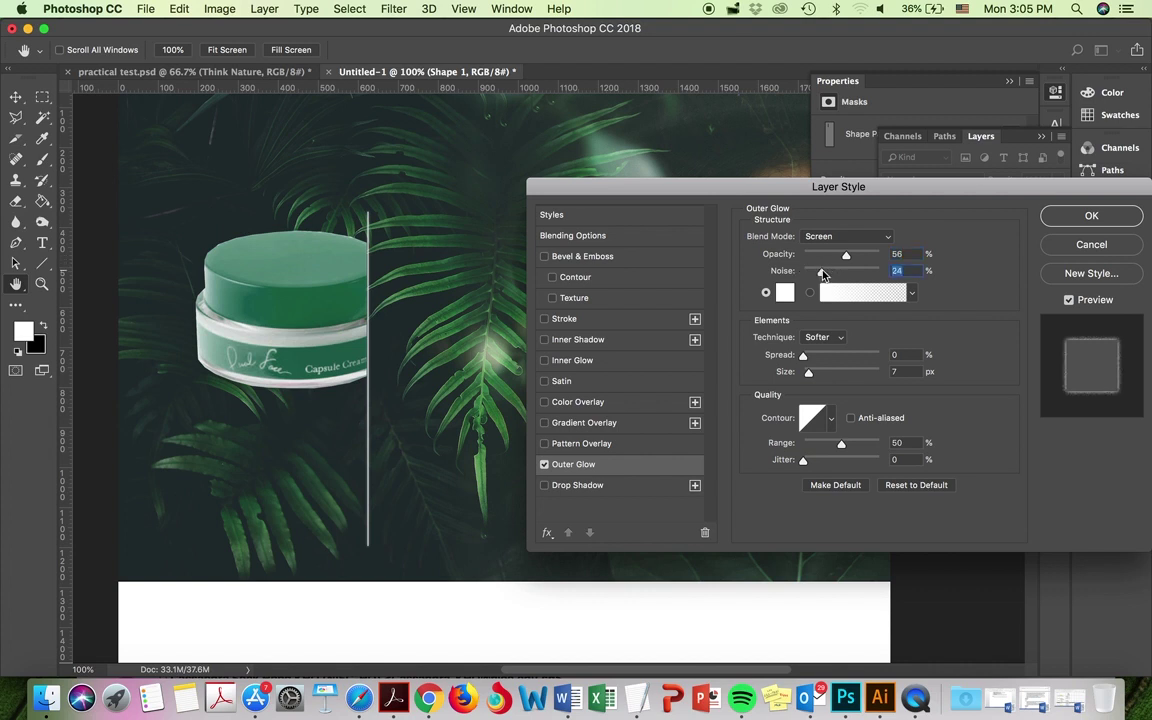
{"action": "left_click", "coordinate": [816, 357]}
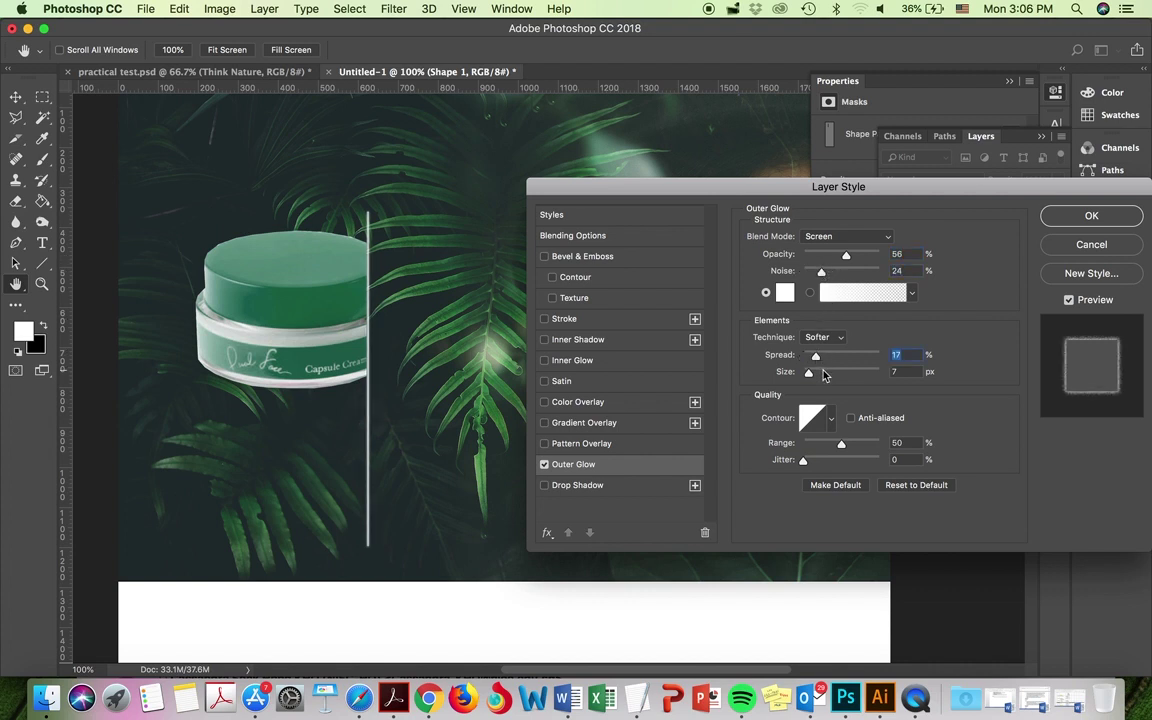
{"action": "left_click", "coordinate": [823, 373]}
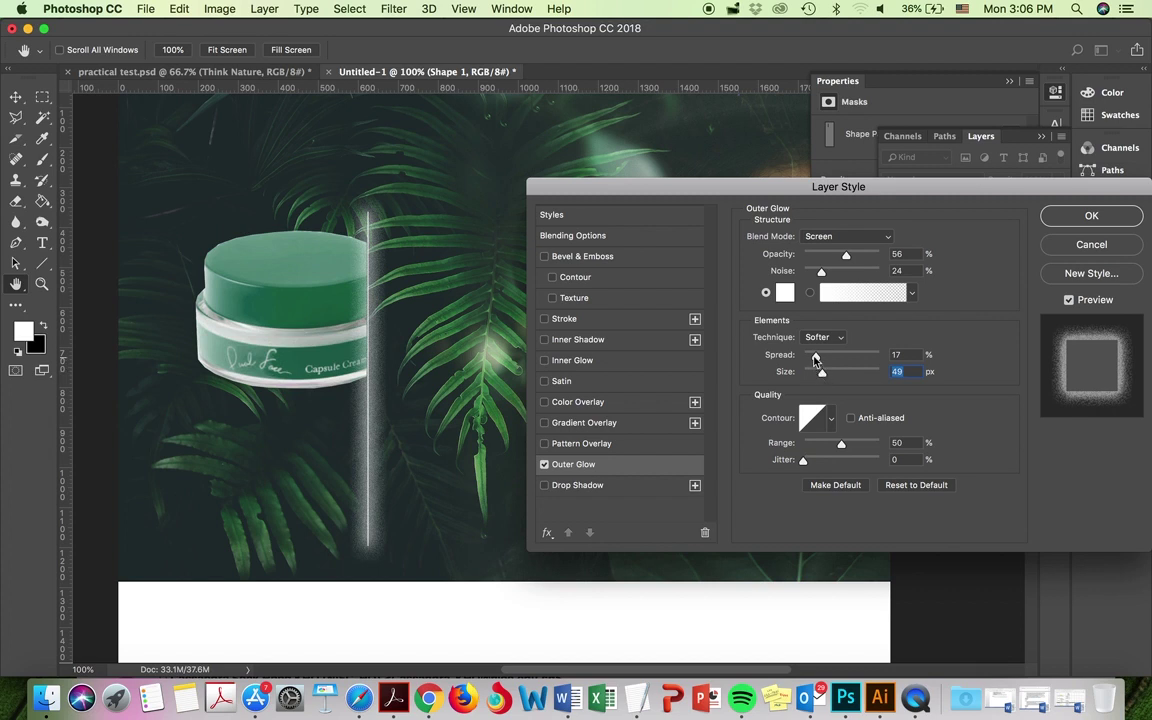
Step: Refine the line's Outer Glow to 7% noise, 13% spread and 21 px size, and apply the style
{"action": "left_click", "coordinate": [811, 273]}
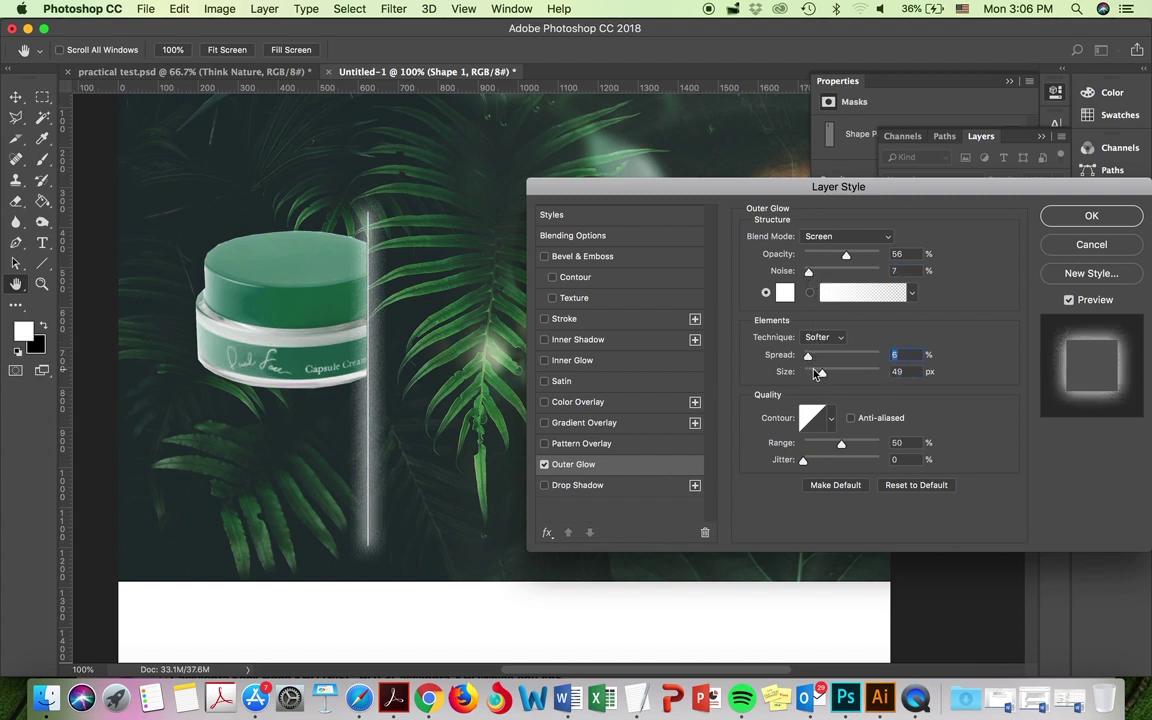
{"action": "left_click", "coordinate": [808, 356]}
{"action": "left_click", "coordinate": [816, 373]}
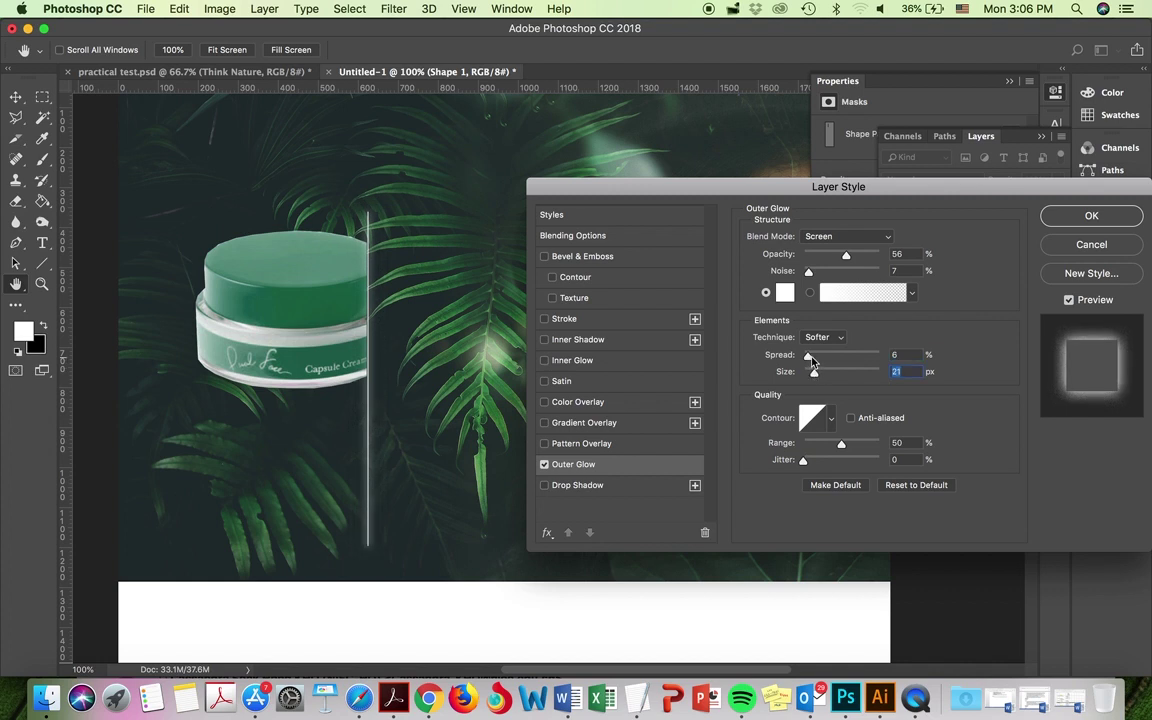
{"action": "left_click", "coordinate": [812, 357]}
{"action": "left_click", "coordinate": [815, 358]}
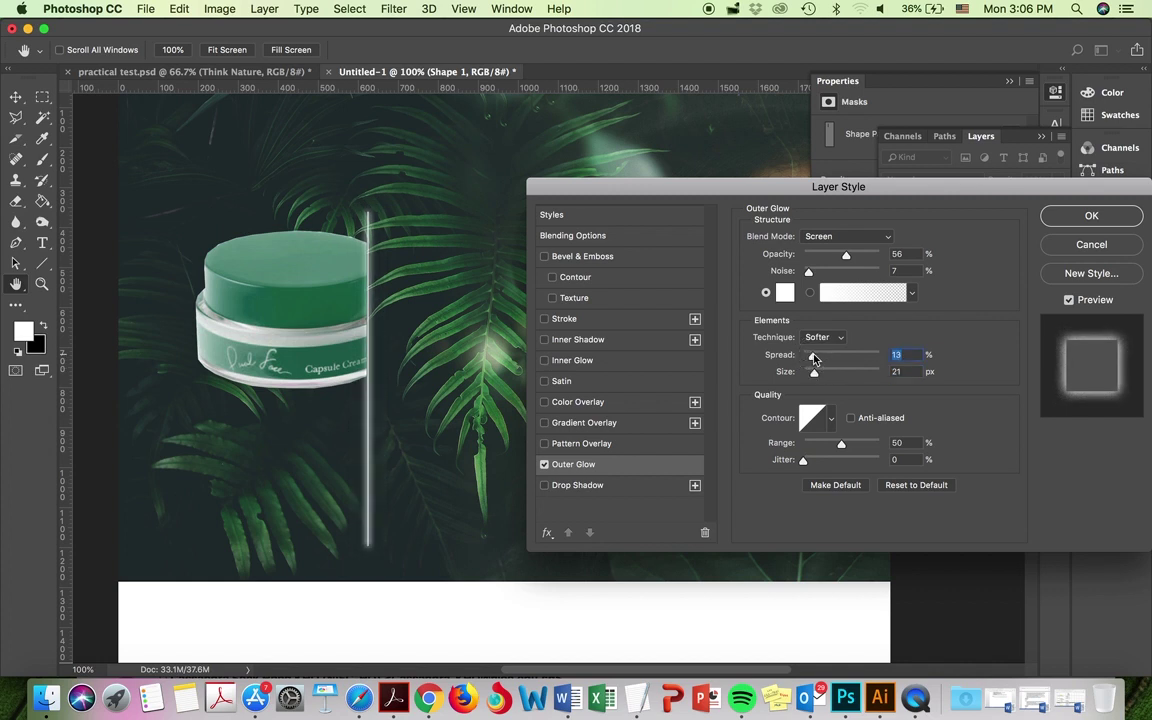
{"action": "left_click", "coordinate": [1108, 222]}
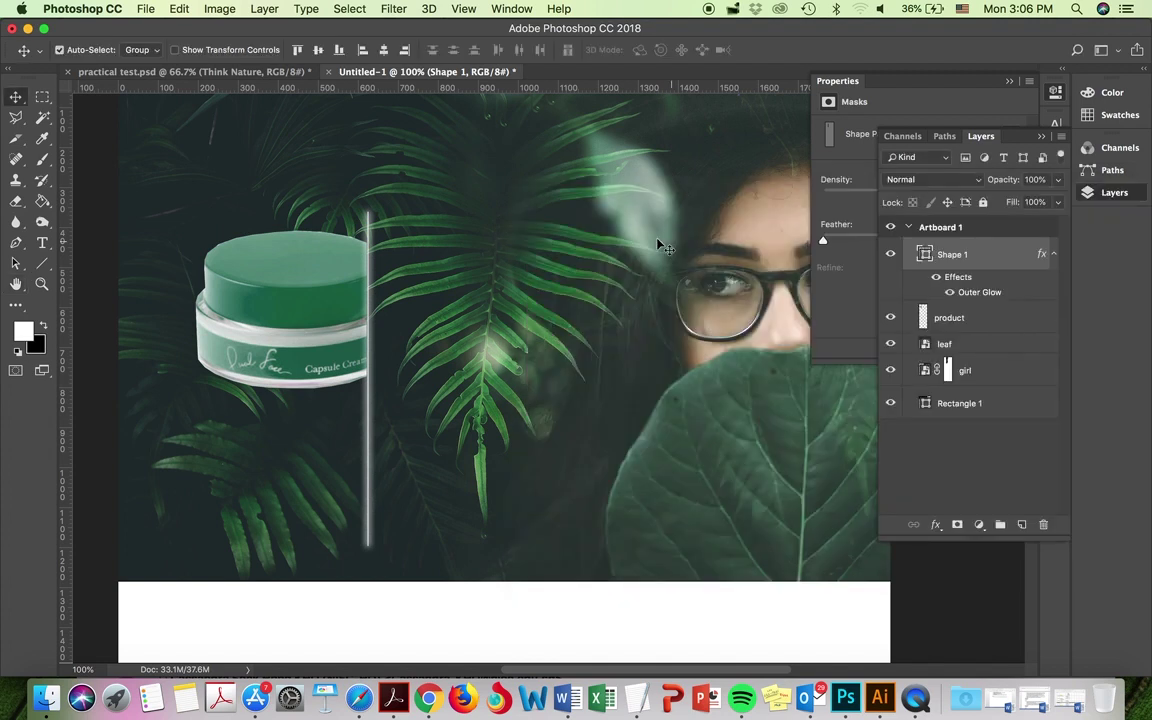